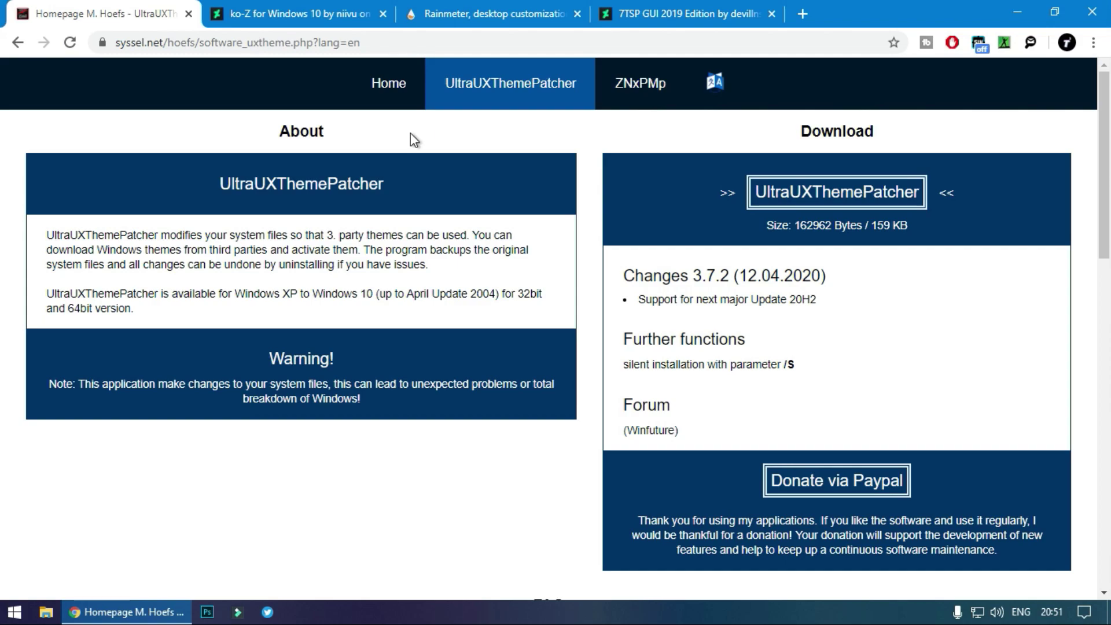
Step: Download the UltraUXThemePatcher installer from syssel.net
click(397, 41)
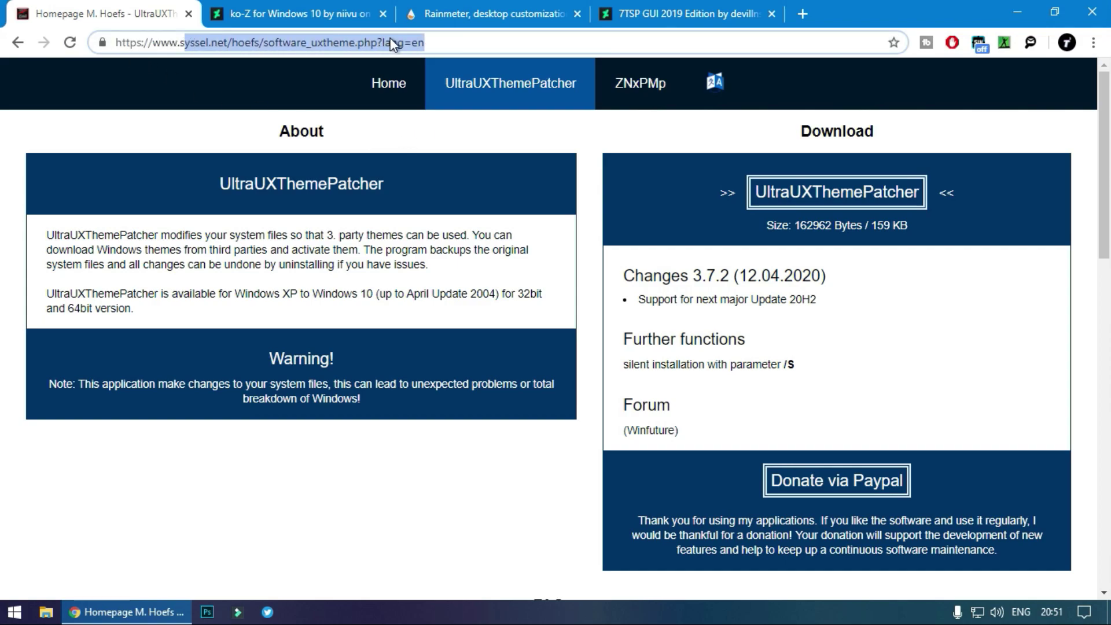
click(435, 38)
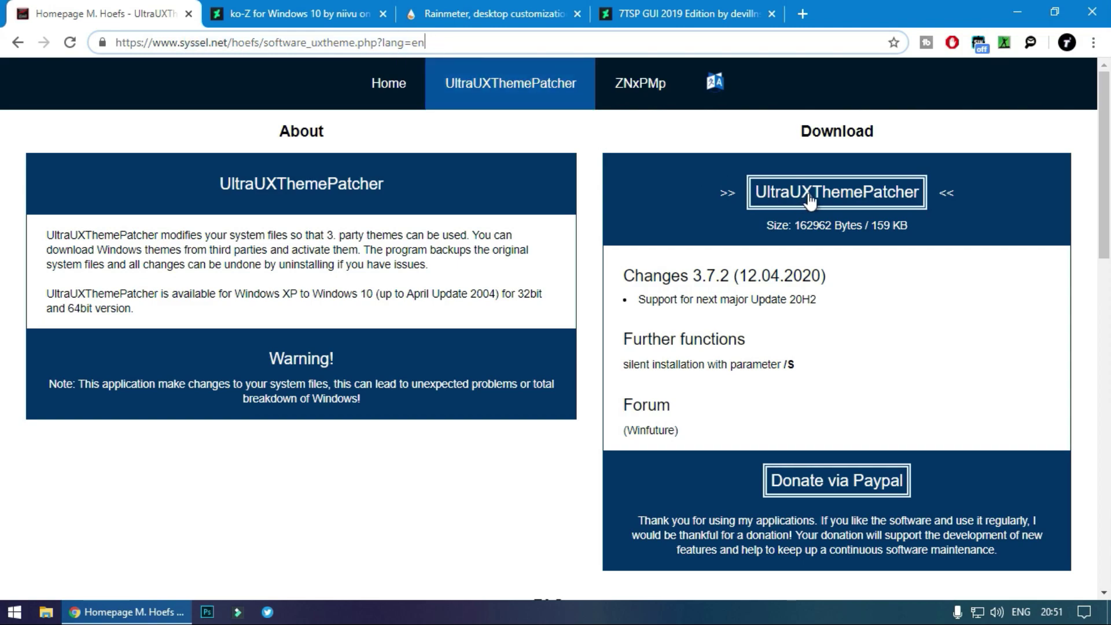
click(790, 206)
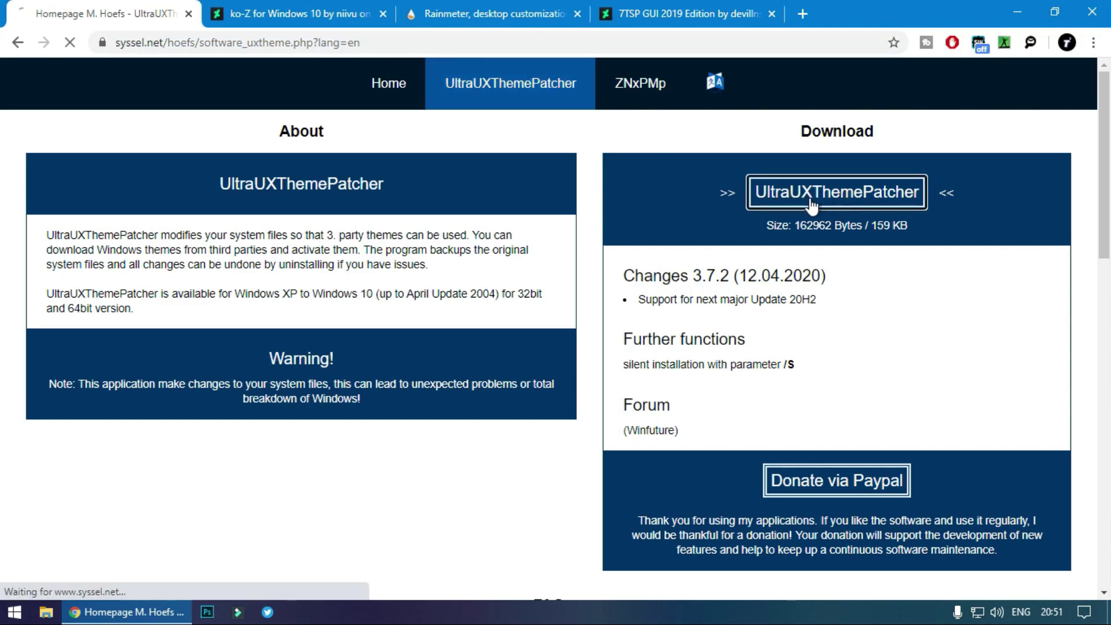
Step: Start downloading the ko-Z for Windows 10 theme package from its DeviantArt page
click(295, 5)
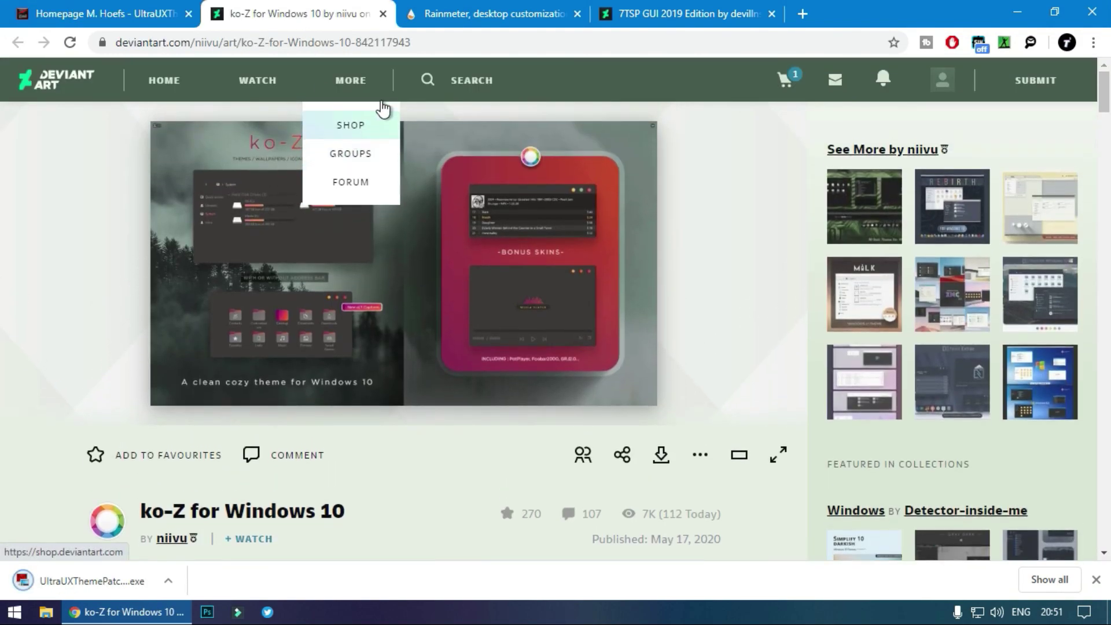
click(404, 42)
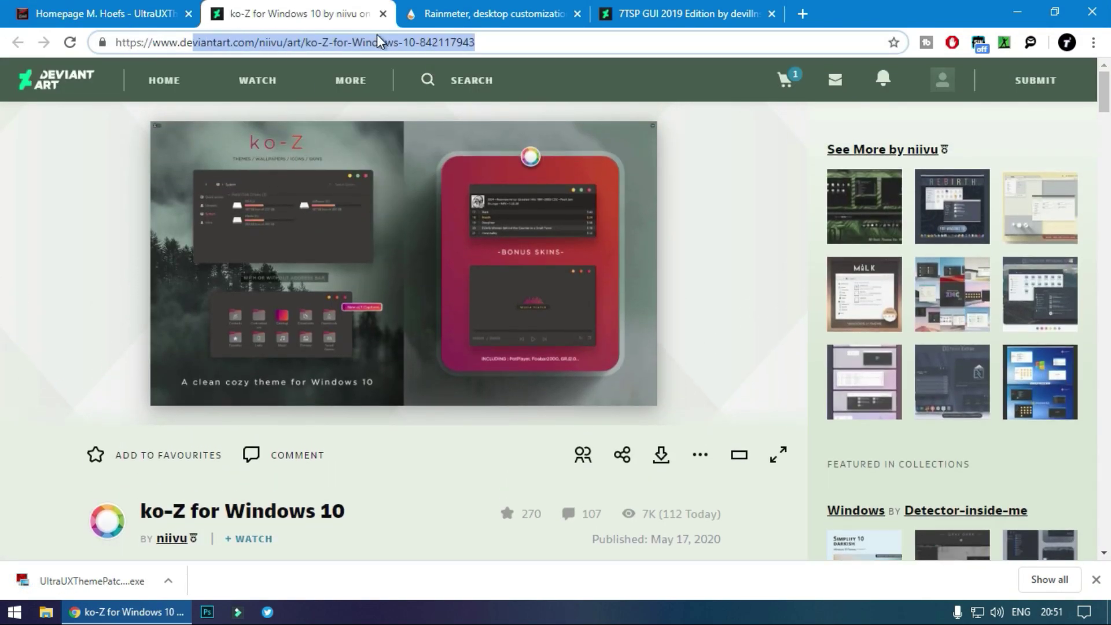
click(661, 454)
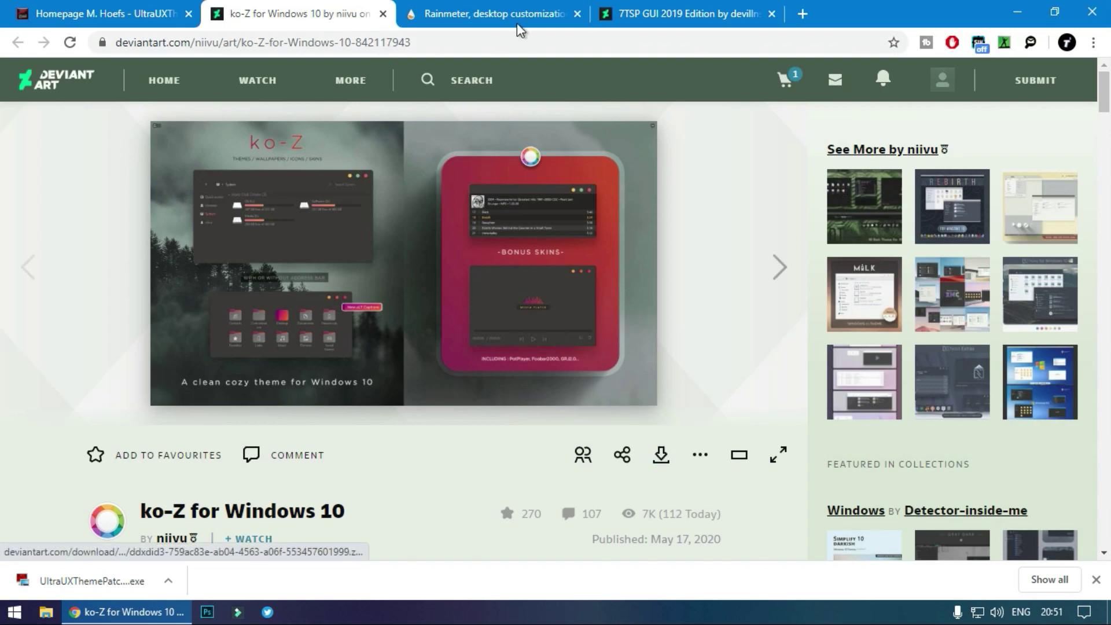
Step: Download the Rainmeter 4.4 beta release
click(493, 9)
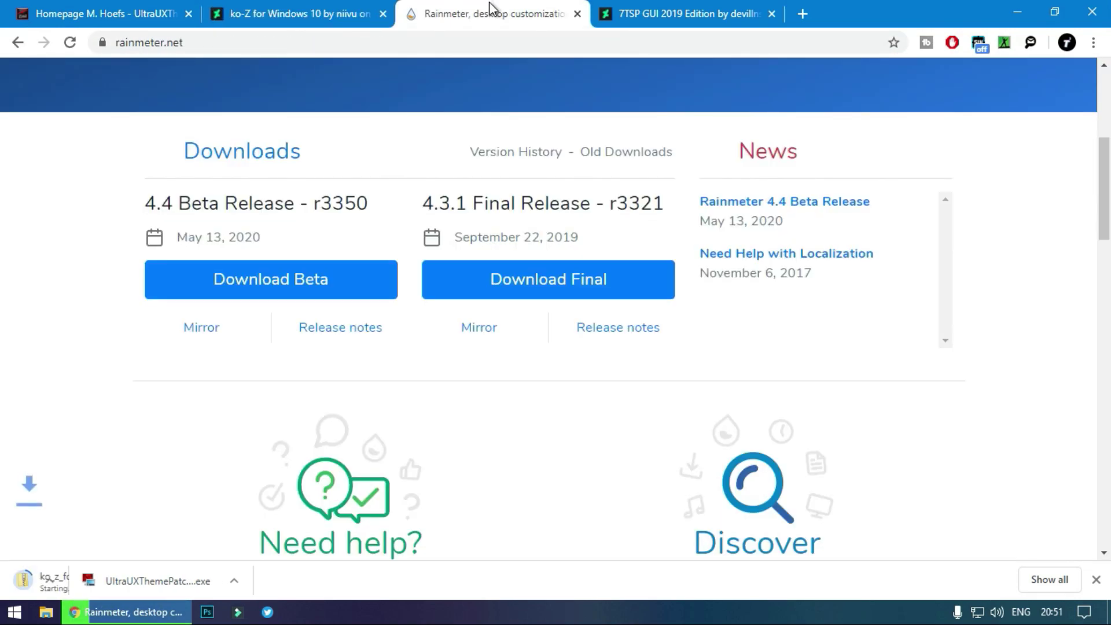
scroll(367, 149, up, 5)
scroll(260, 107, down, 7)
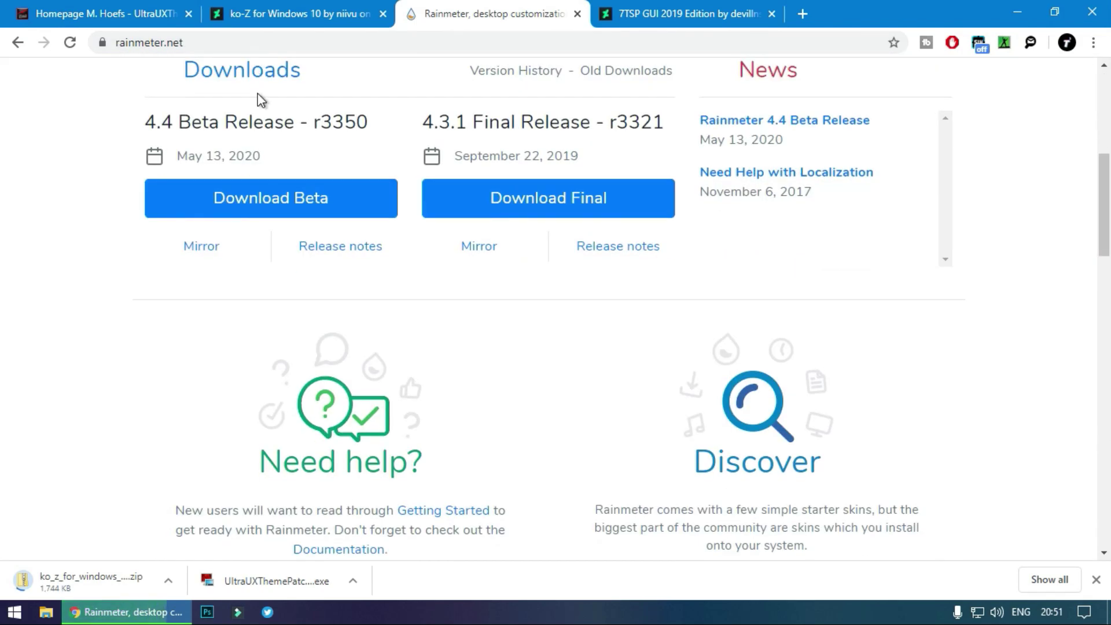
click(326, 208)
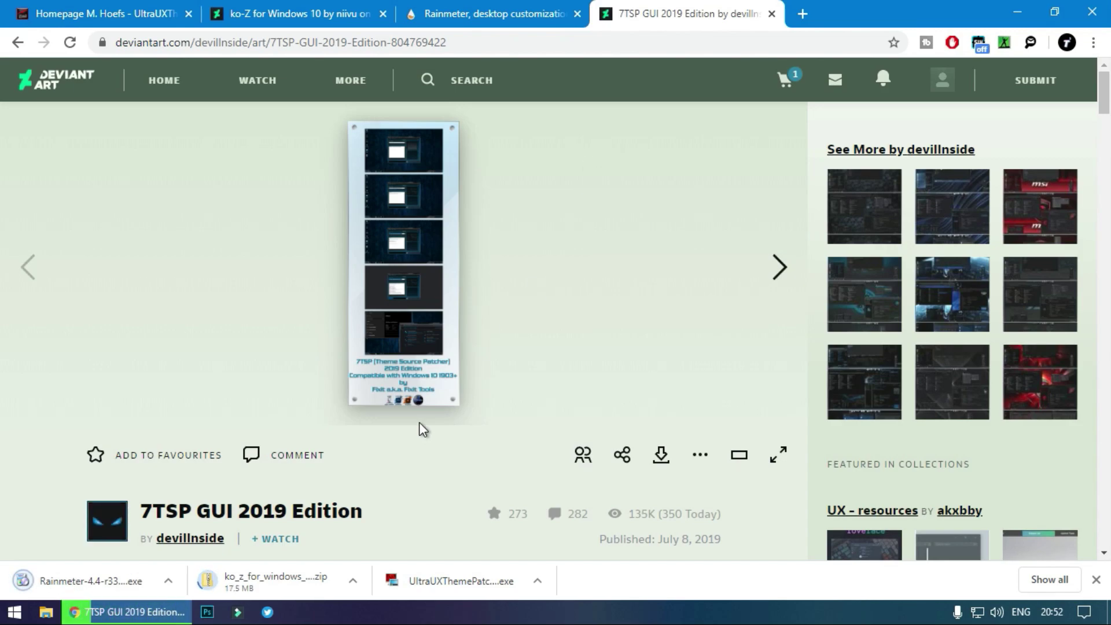
Step: Cancel the ko_z download in Chrome's download bar
scroll(432, 408, down, 1)
scroll(436, 415, down, 1)
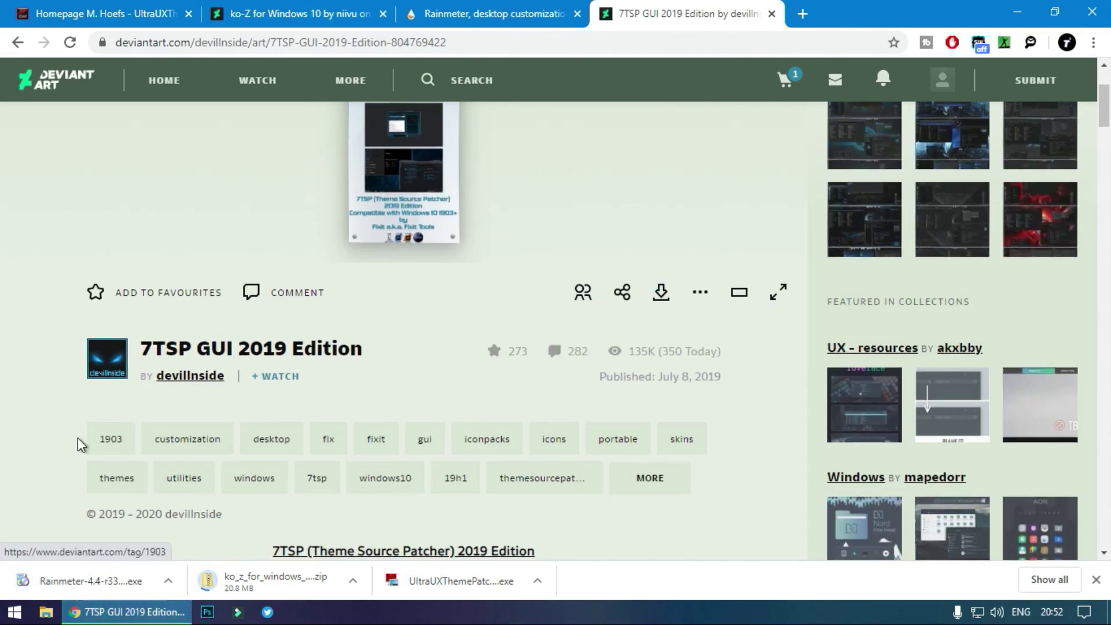
click(352, 580)
click(379, 550)
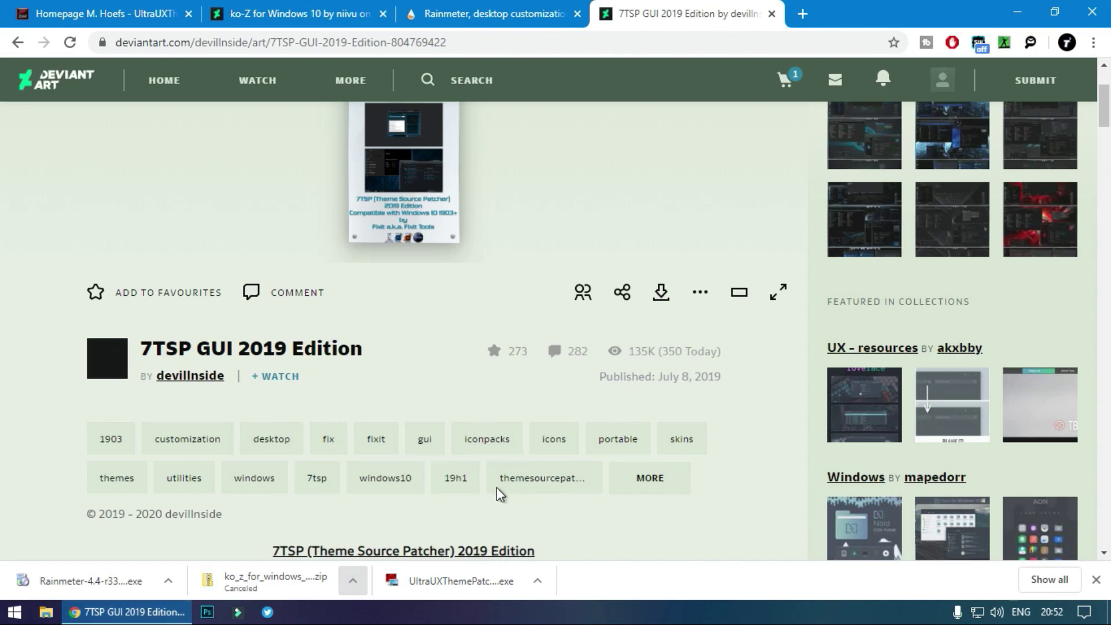
Step: Drag the UltraUXThemePatcher download onto the desktop
drag(496, 572, 470, 234)
drag(341, 158, 906, 326)
click(906, 325)
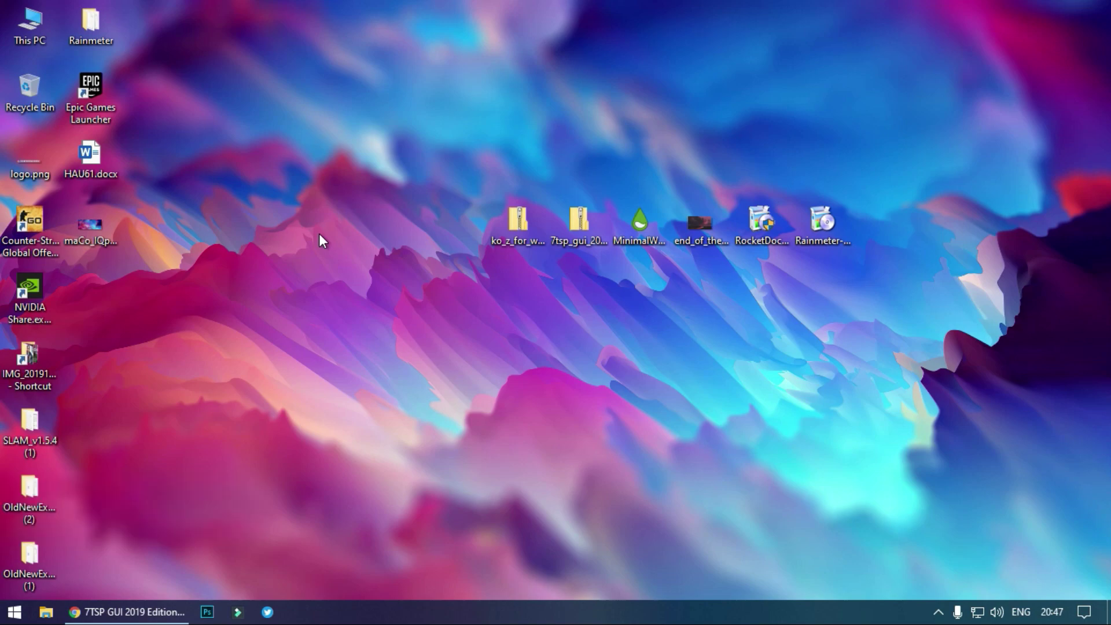
Step: Create a restore point described '27' via This PC's System Protection settings
right_click(25, 26)
click(95, 214)
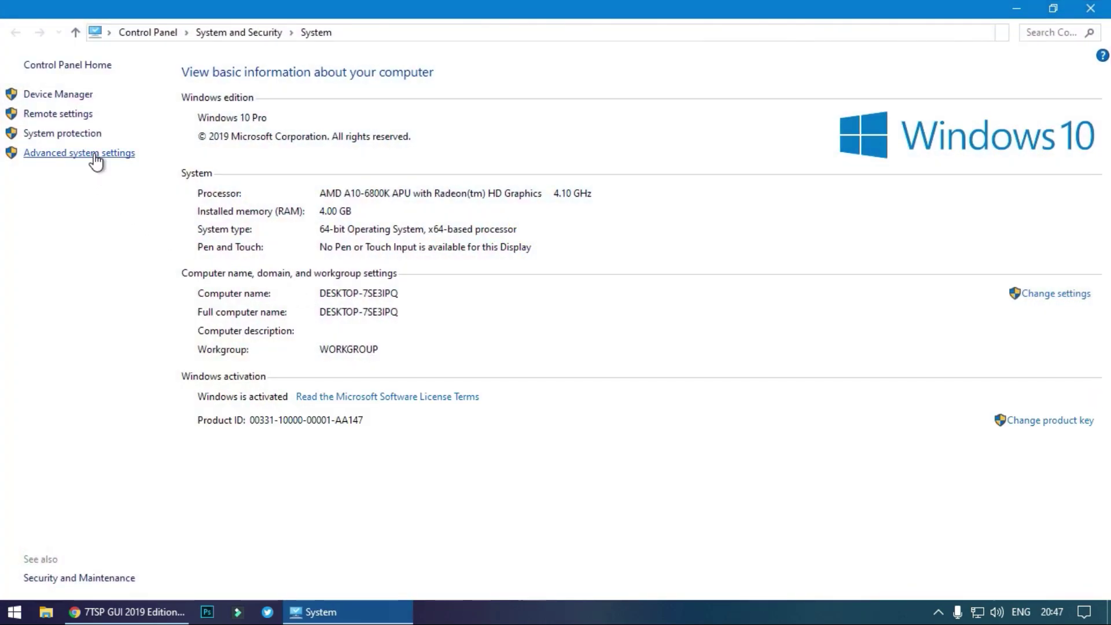
click(95, 152)
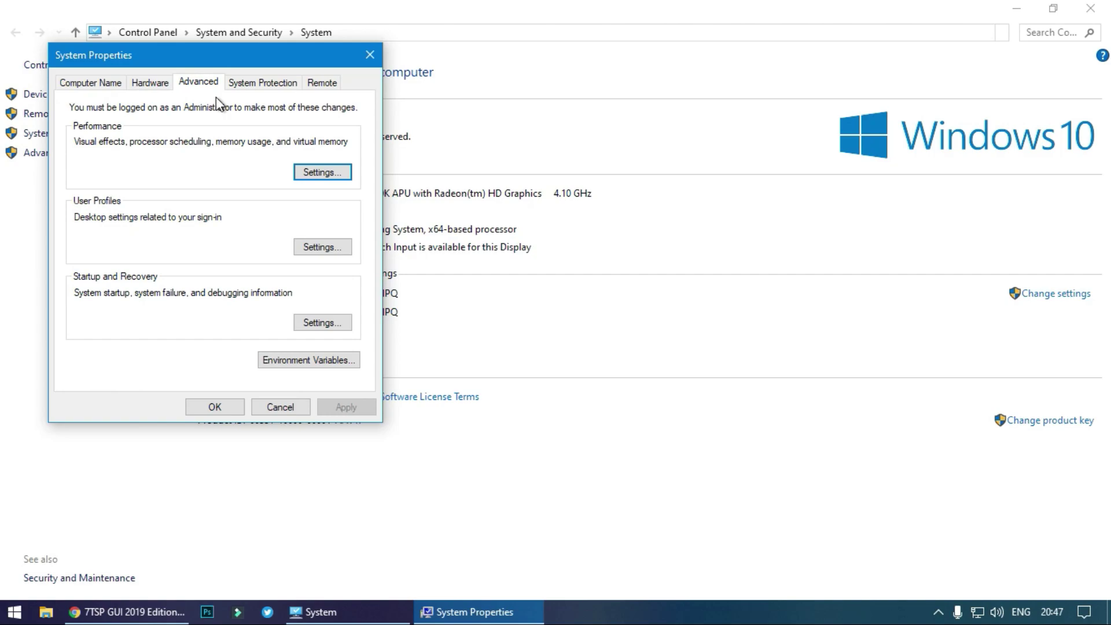
click(277, 83)
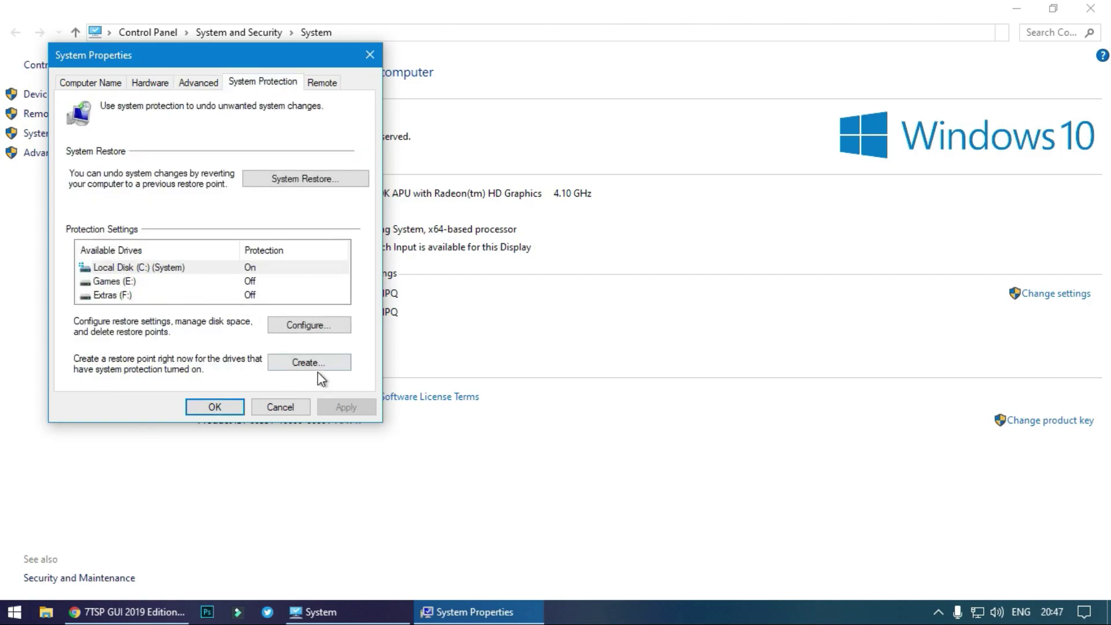
click(322, 367)
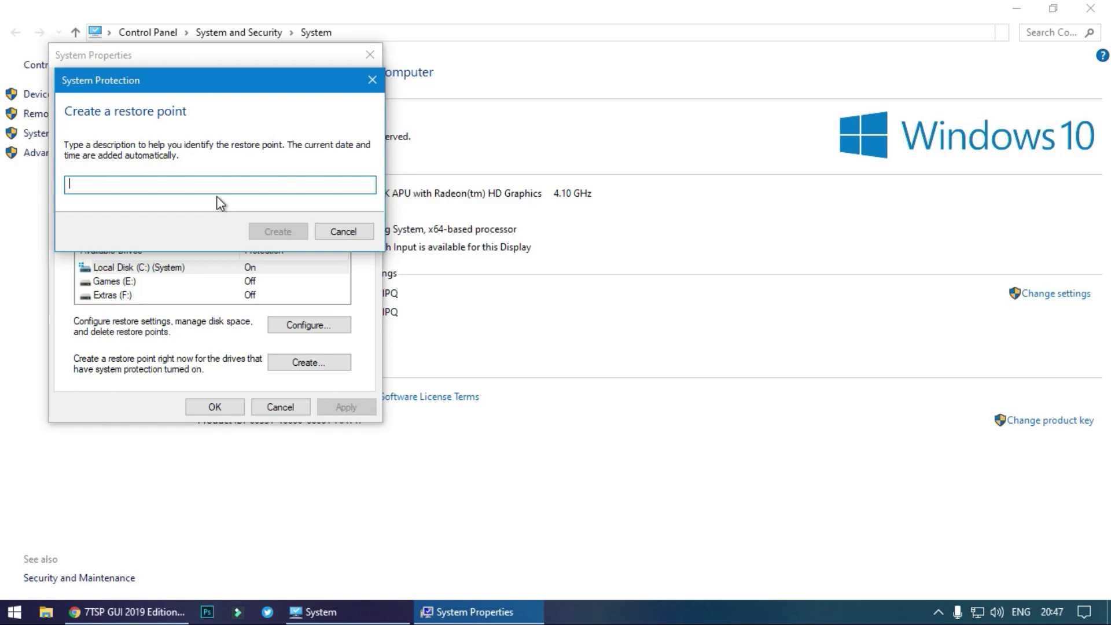
text(27)
click(284, 233)
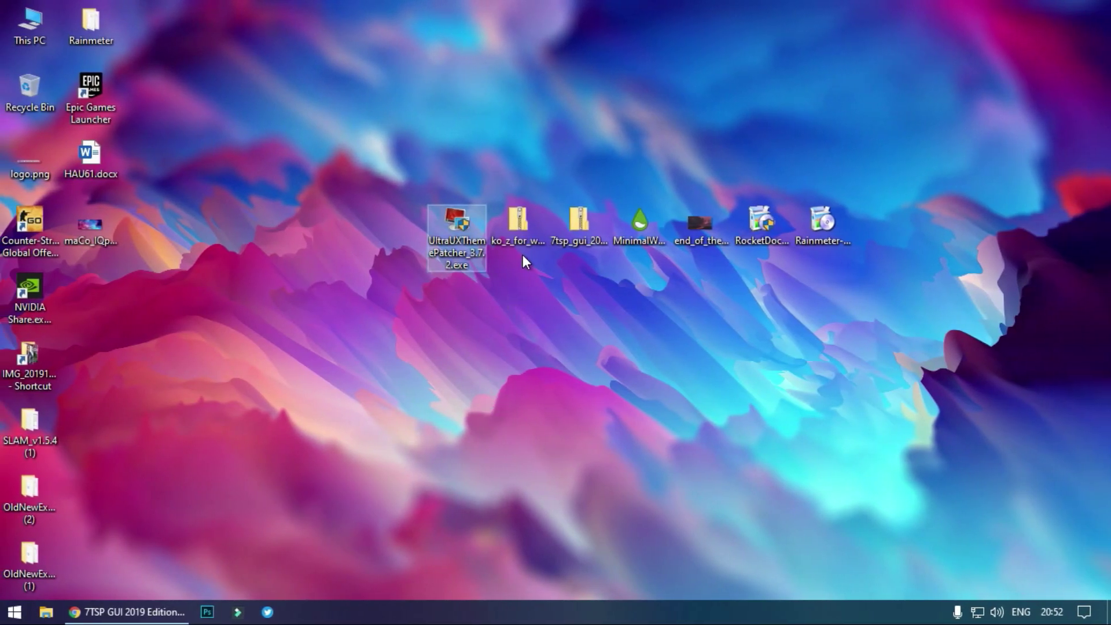
Step: Reveal the full names of the downloaded files on the desktop
click(523, 253)
click(574, 242)
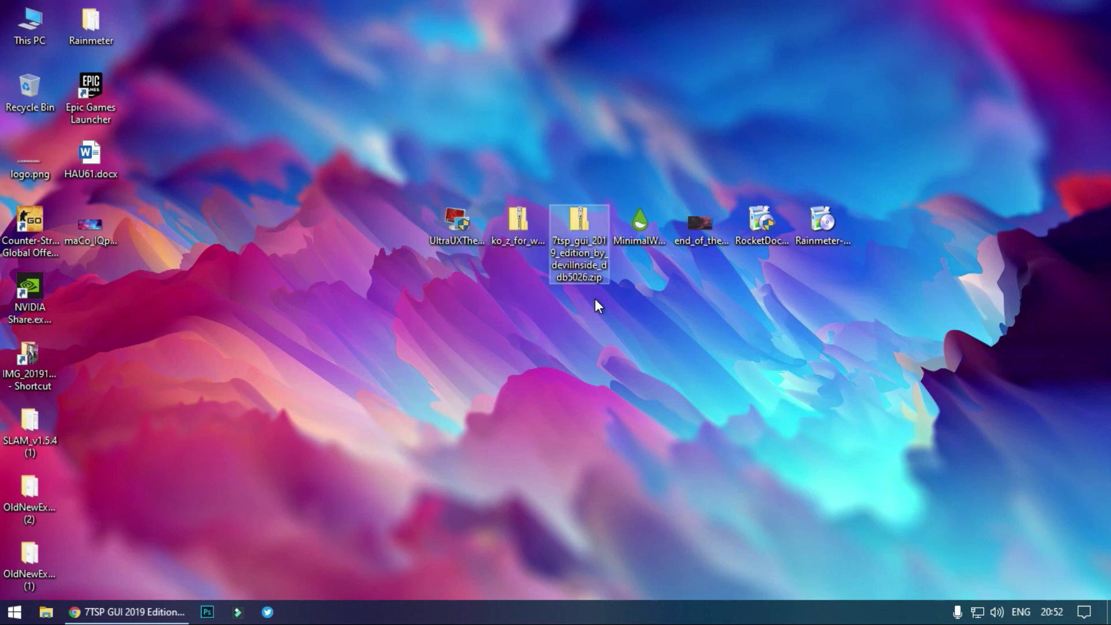
click(639, 240)
click(689, 231)
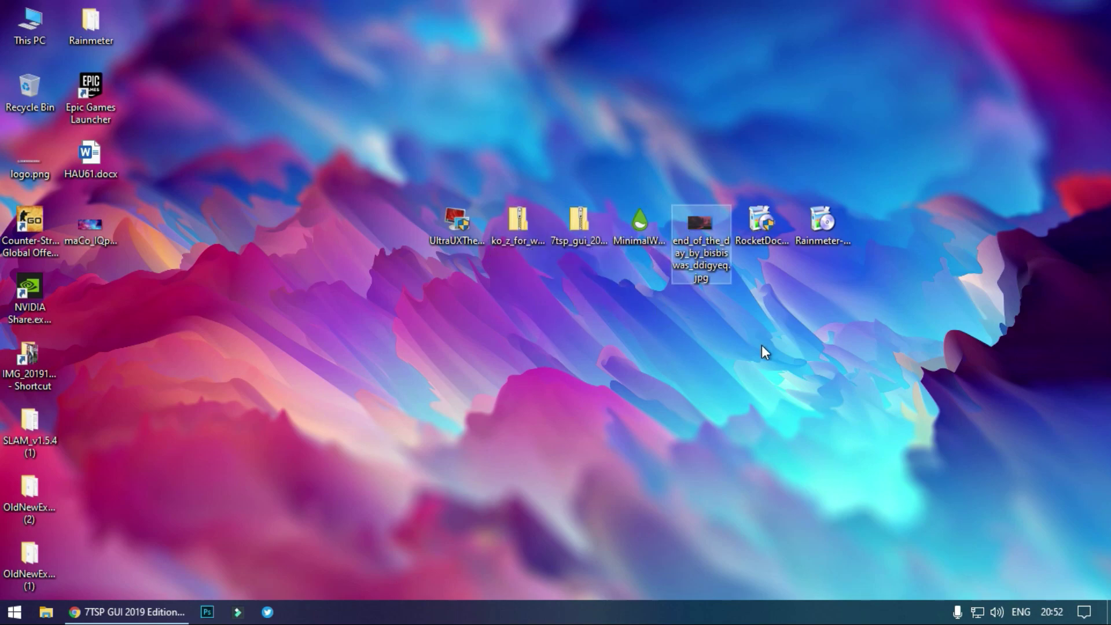
click(768, 242)
click(818, 241)
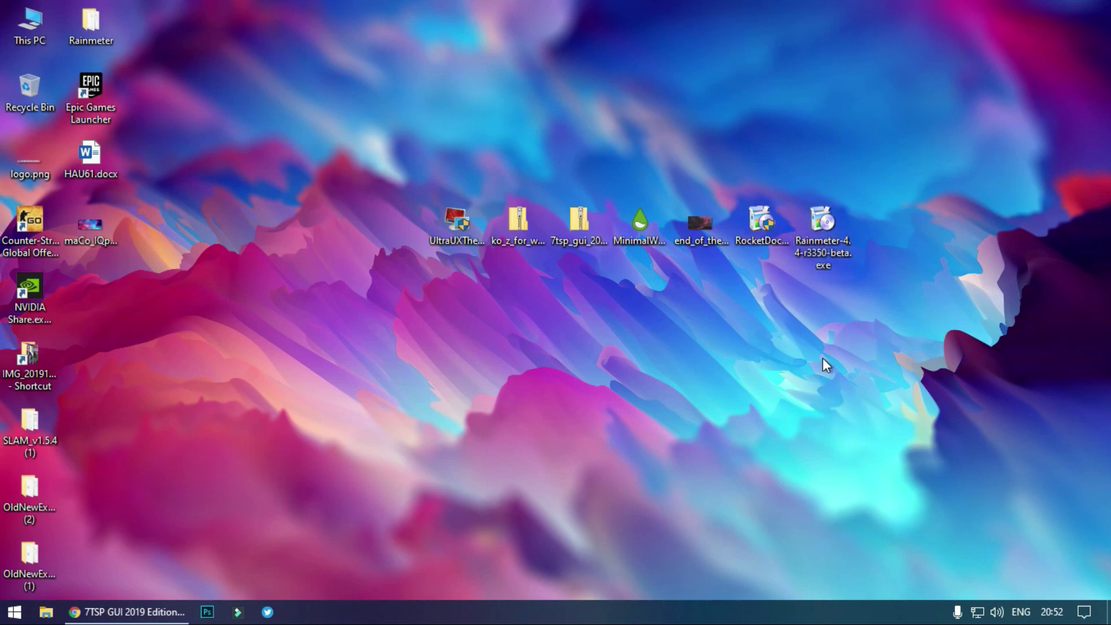
click(463, 239)
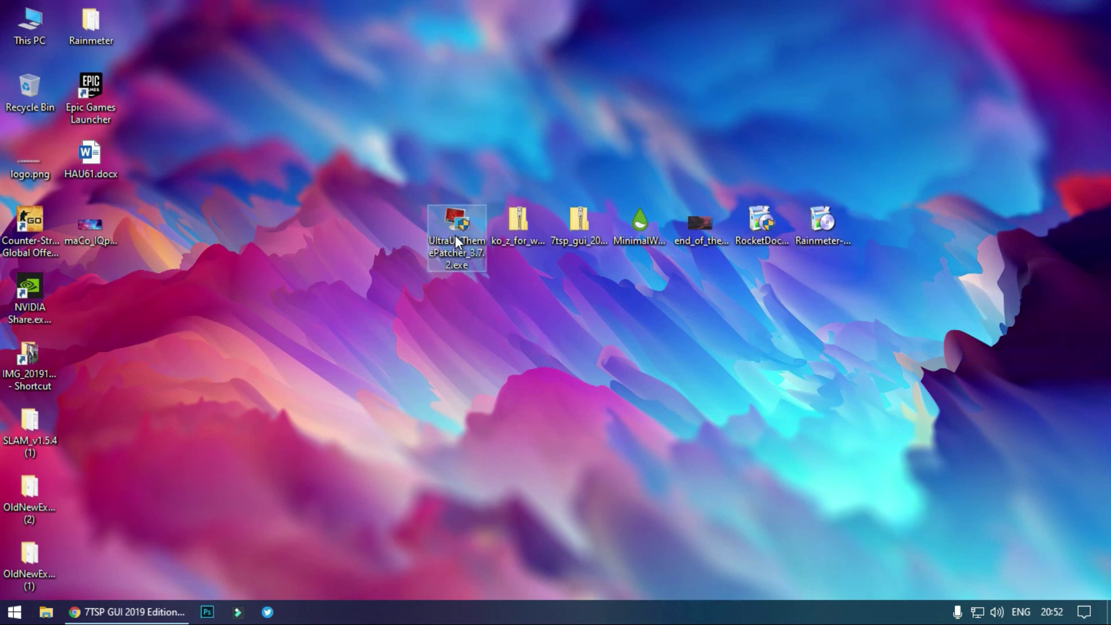
Step: Launch the UltraUXThemePatcher installer and accept its license terms
double_click(488, 268)
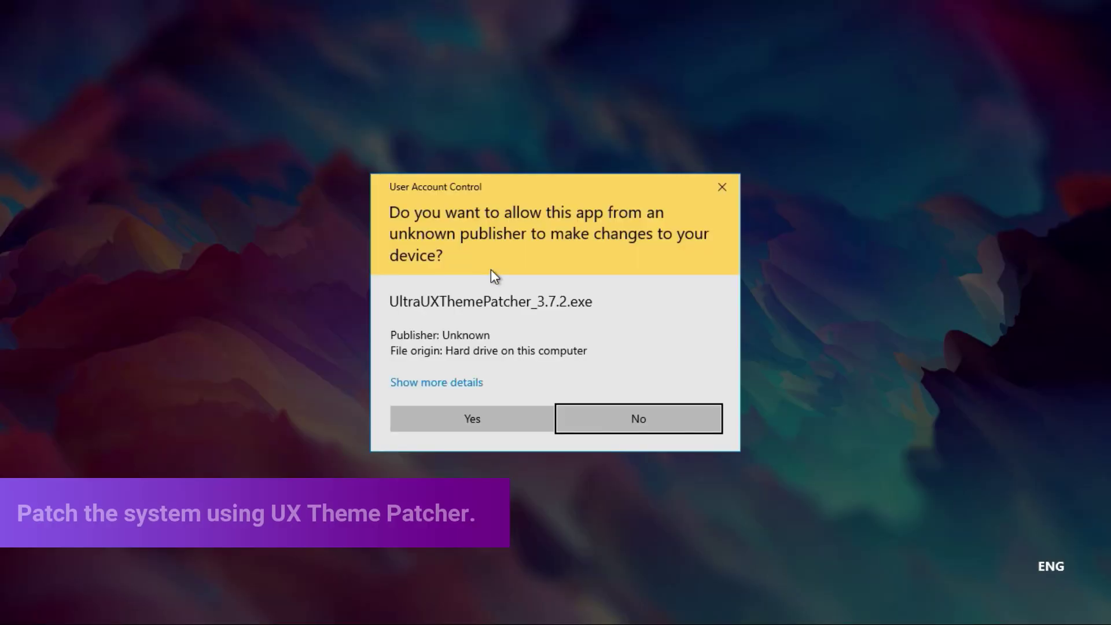
click(494, 425)
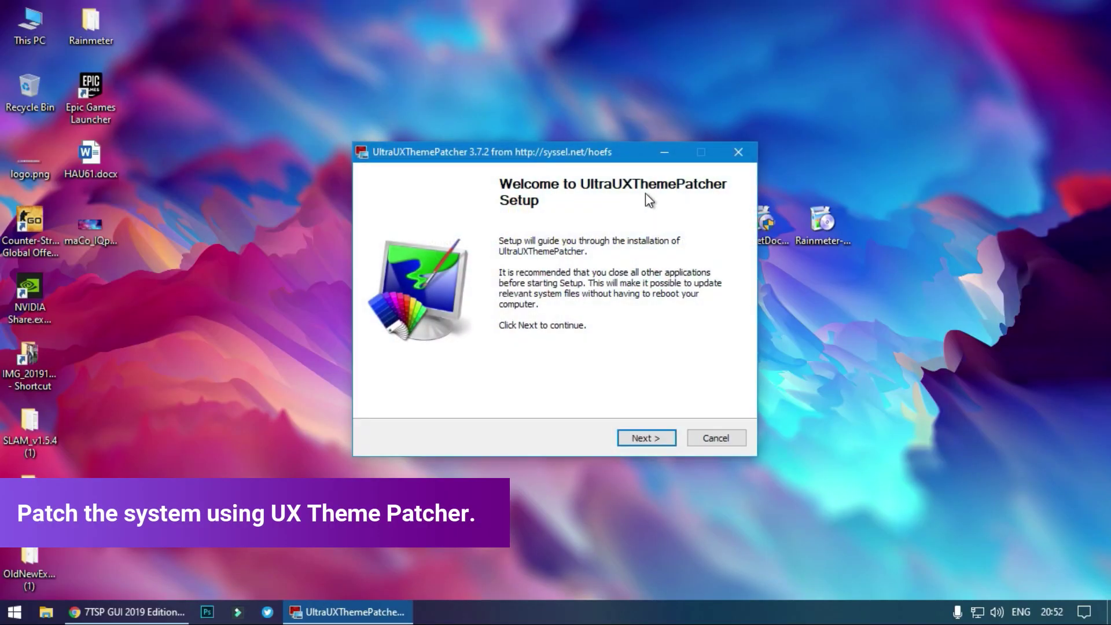
click(636, 440)
click(387, 400)
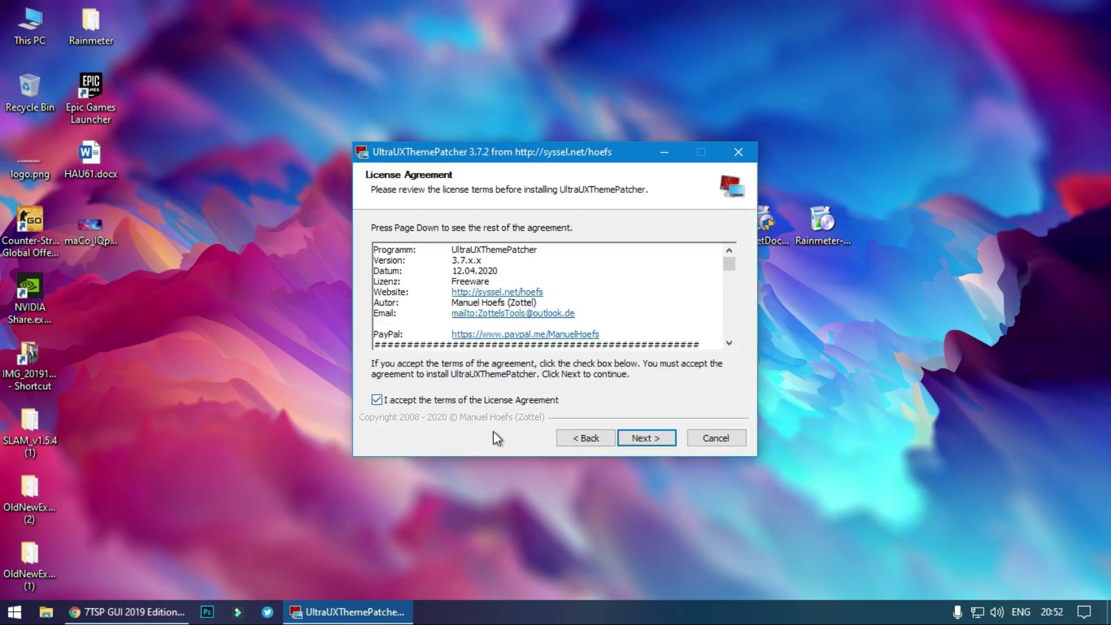
scroll(655, 432, down, 3)
click(655, 434)
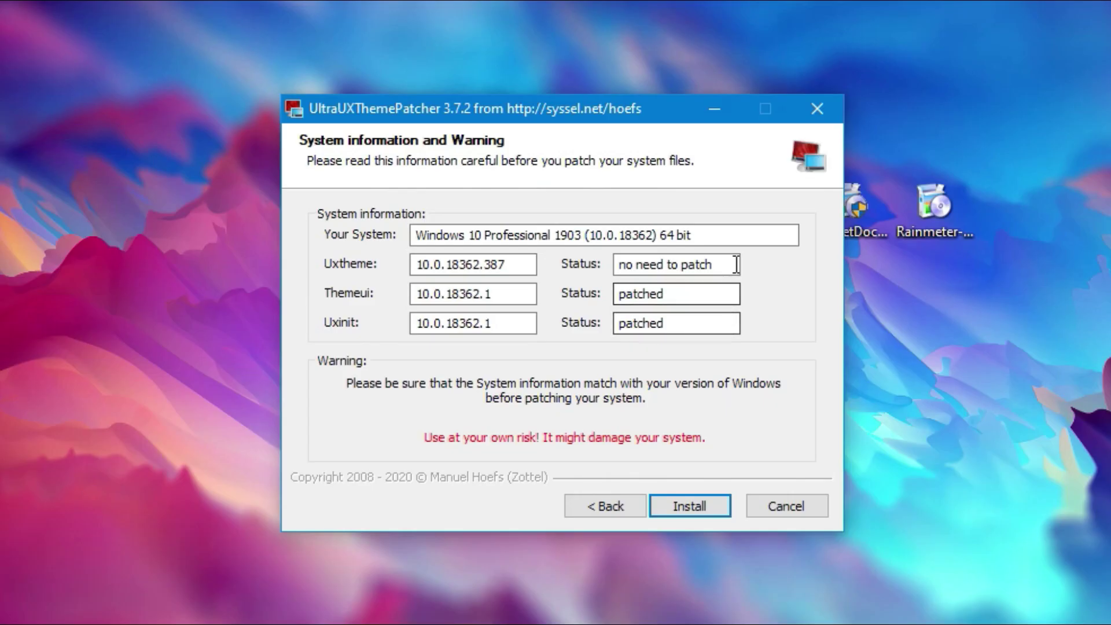
Step: Check that Themeui and Uxinit read patched and Uxtheme needs no patch
drag(661, 264, 588, 287)
drag(674, 324, 628, 328)
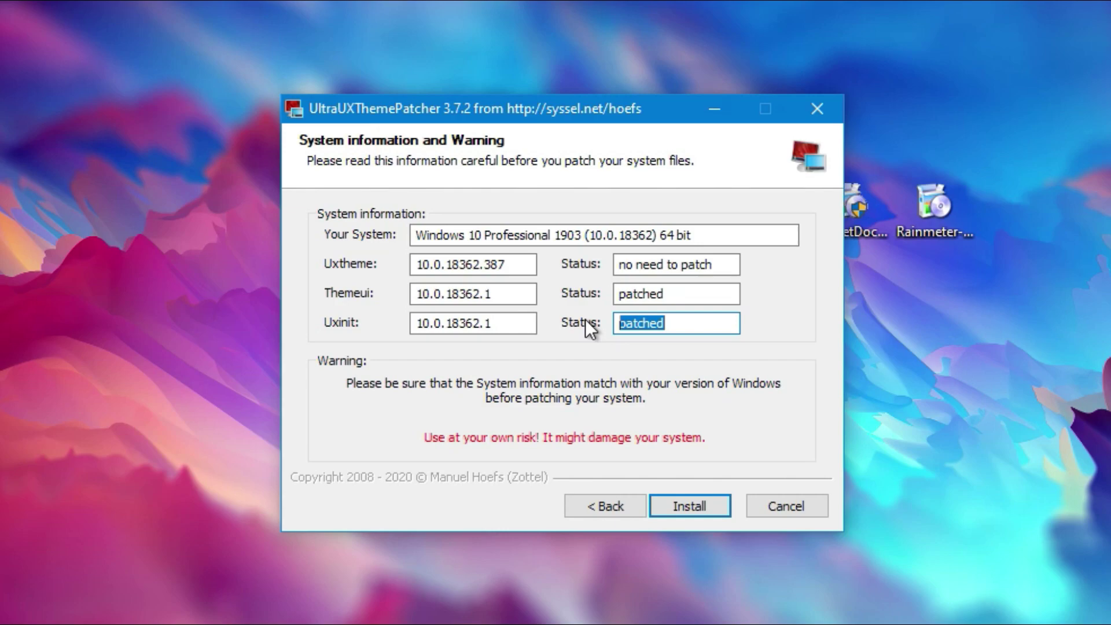
drag(720, 264, 583, 263)
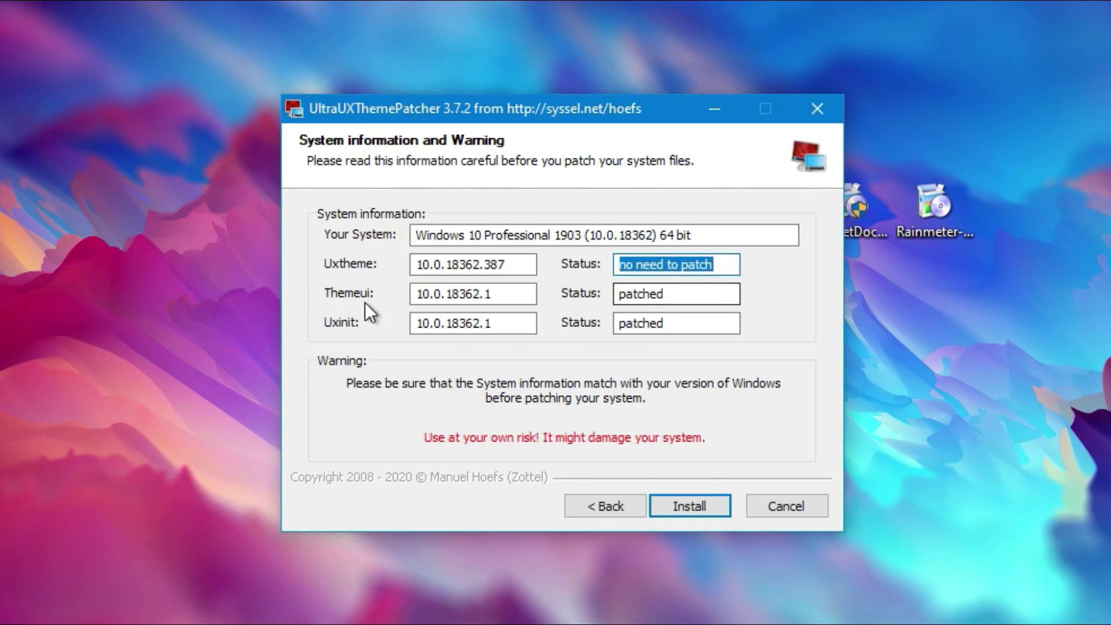
drag(665, 293, 575, 291)
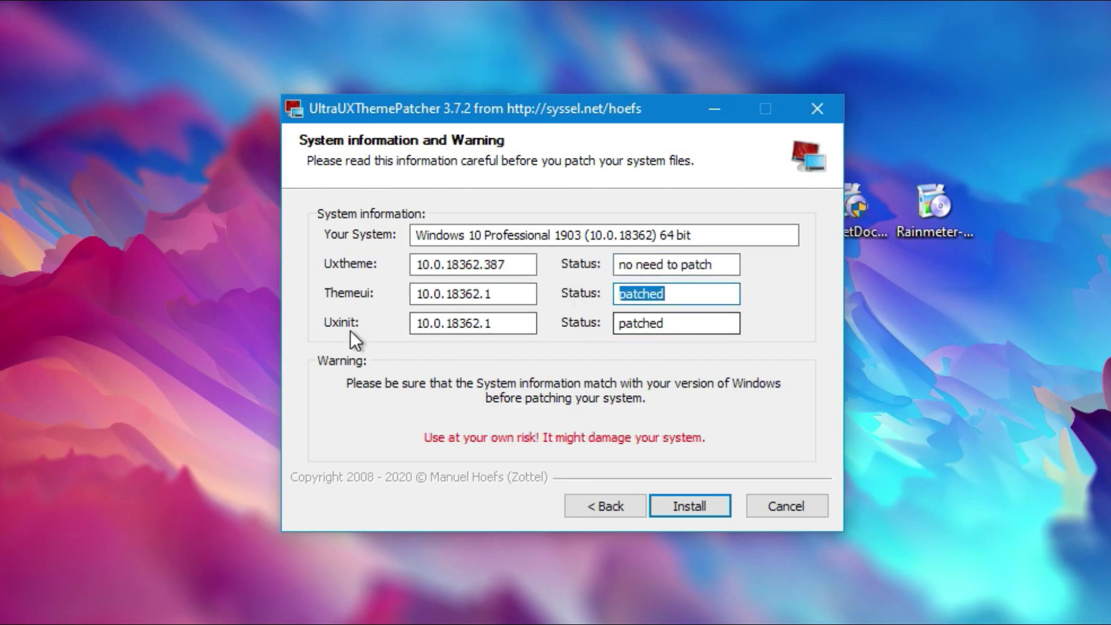
drag(664, 324, 588, 401)
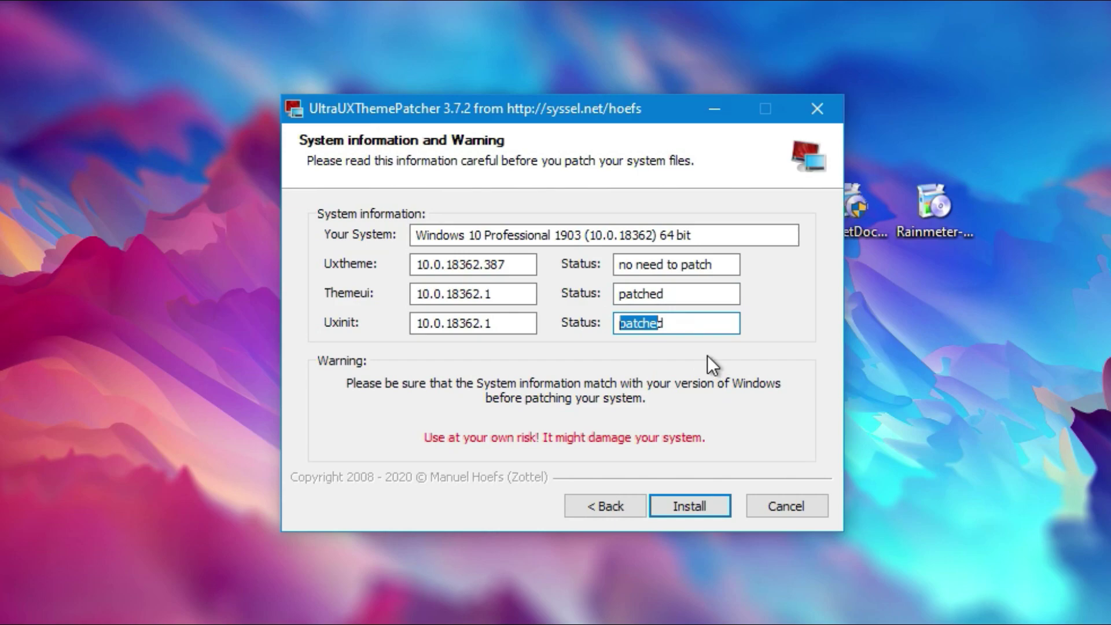
click(713, 324)
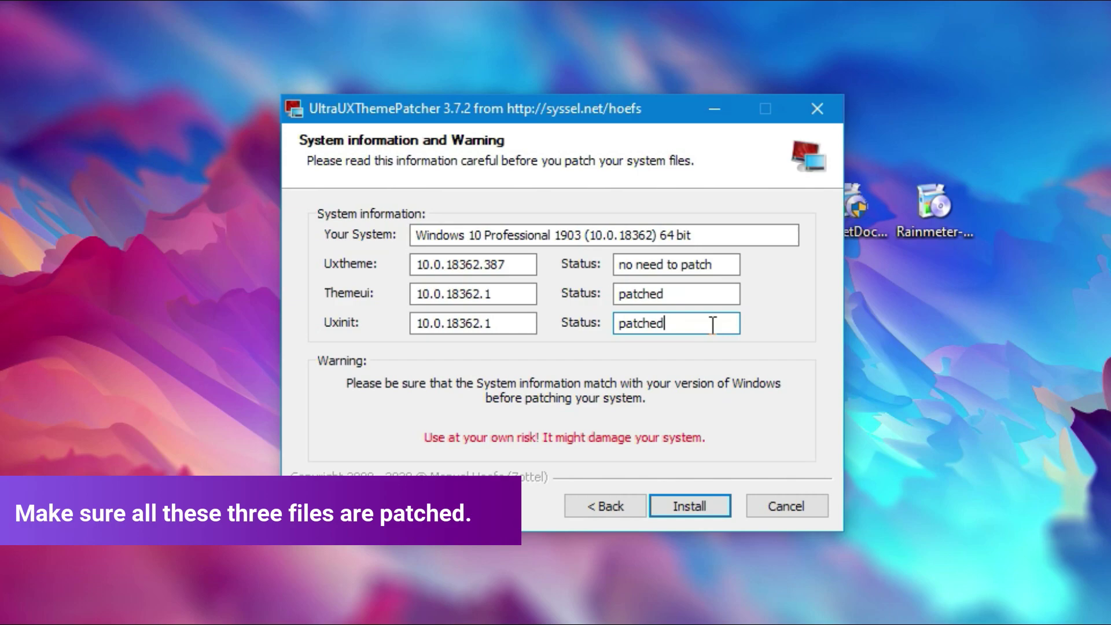
drag(681, 293, 607, 290)
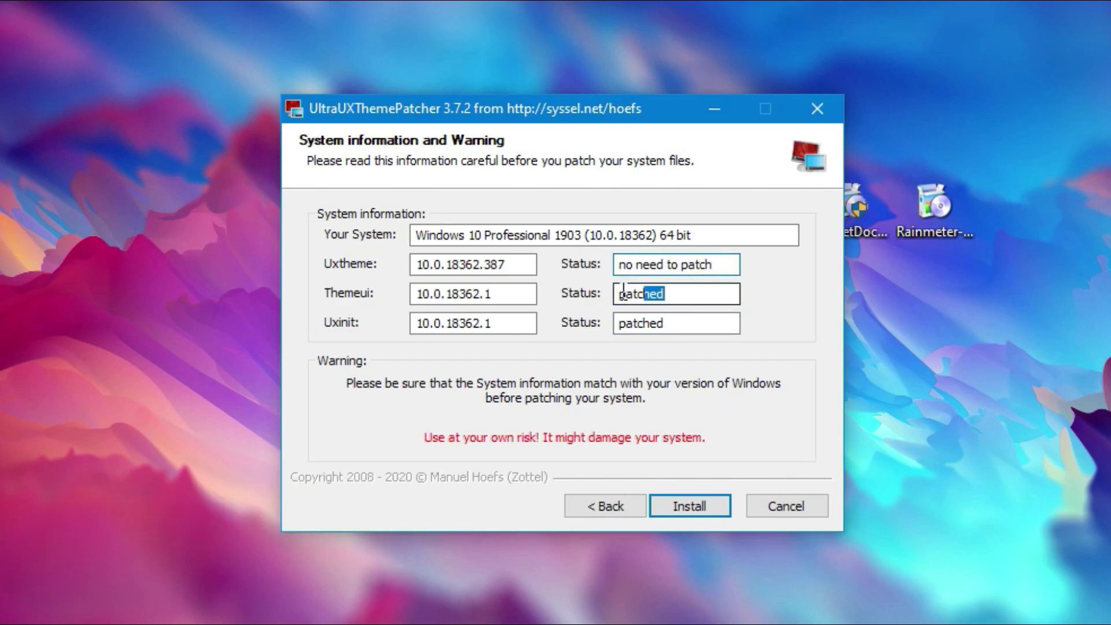
drag(671, 324, 609, 320)
drag(671, 293, 615, 293)
drag(671, 324, 615, 323)
drag(736, 263, 616, 264)
drag(671, 290, 615, 294)
drag(679, 324, 616, 328)
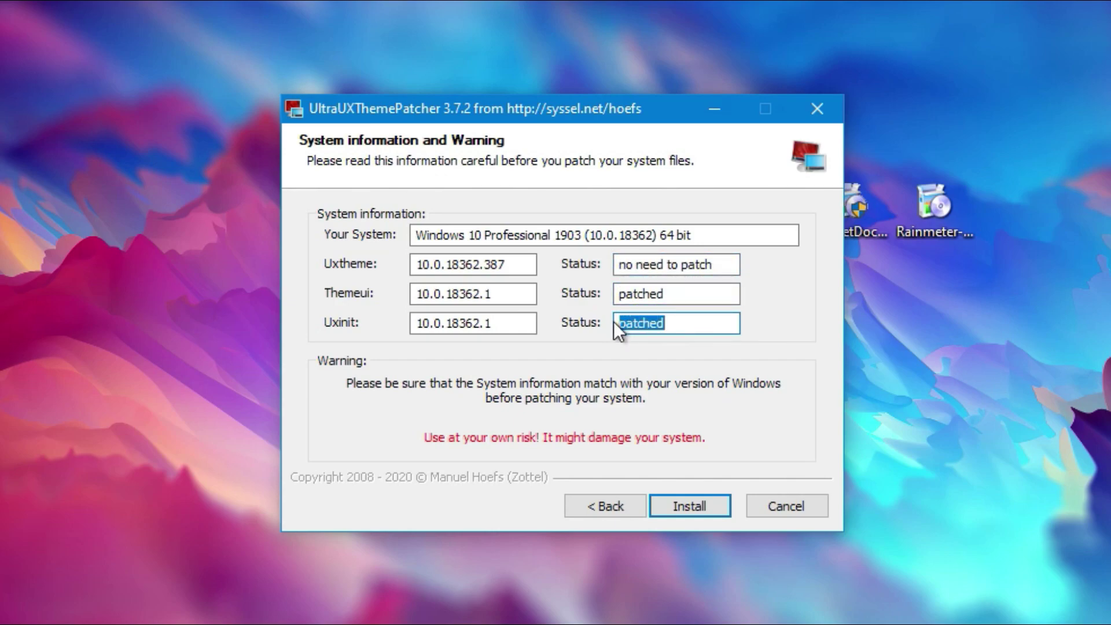
click(638, 322)
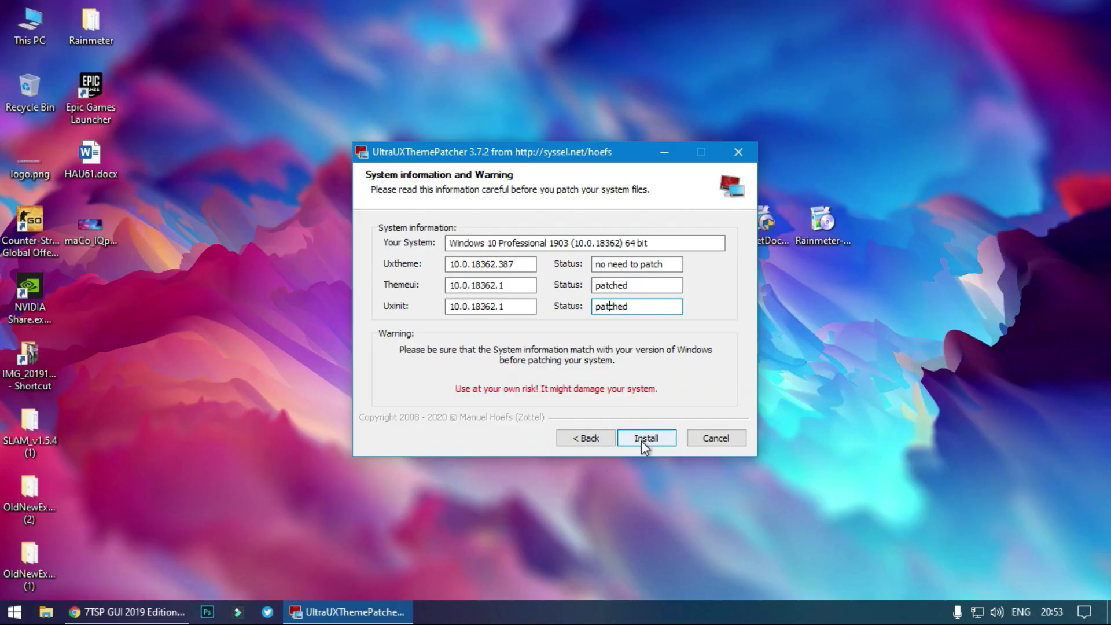
Step: Install the patch and finish the patcher setup
click(642, 440)
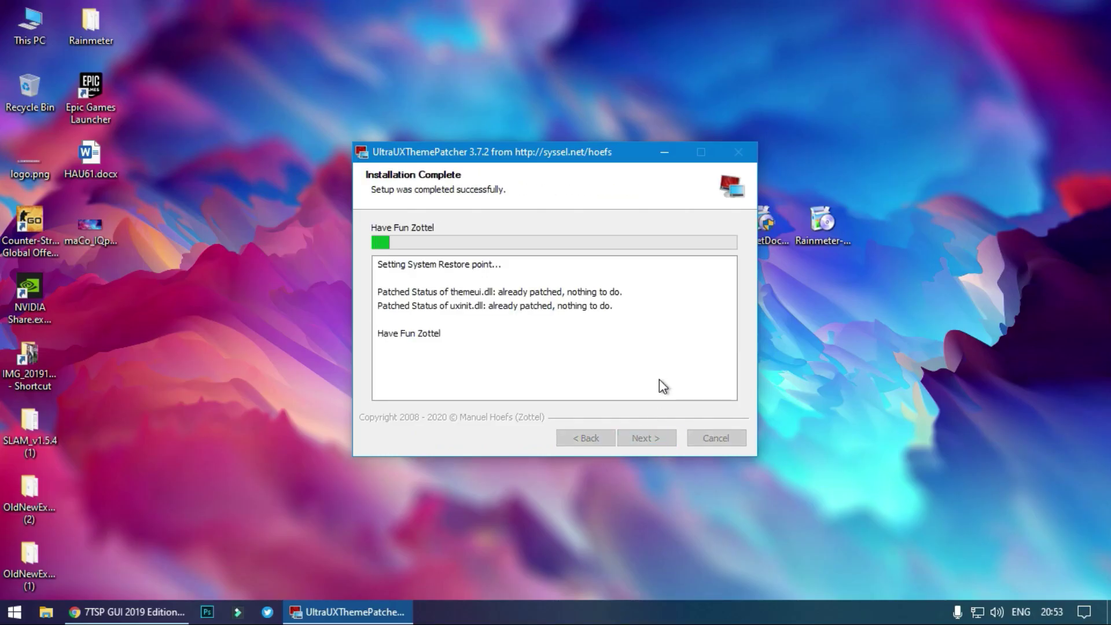
click(659, 438)
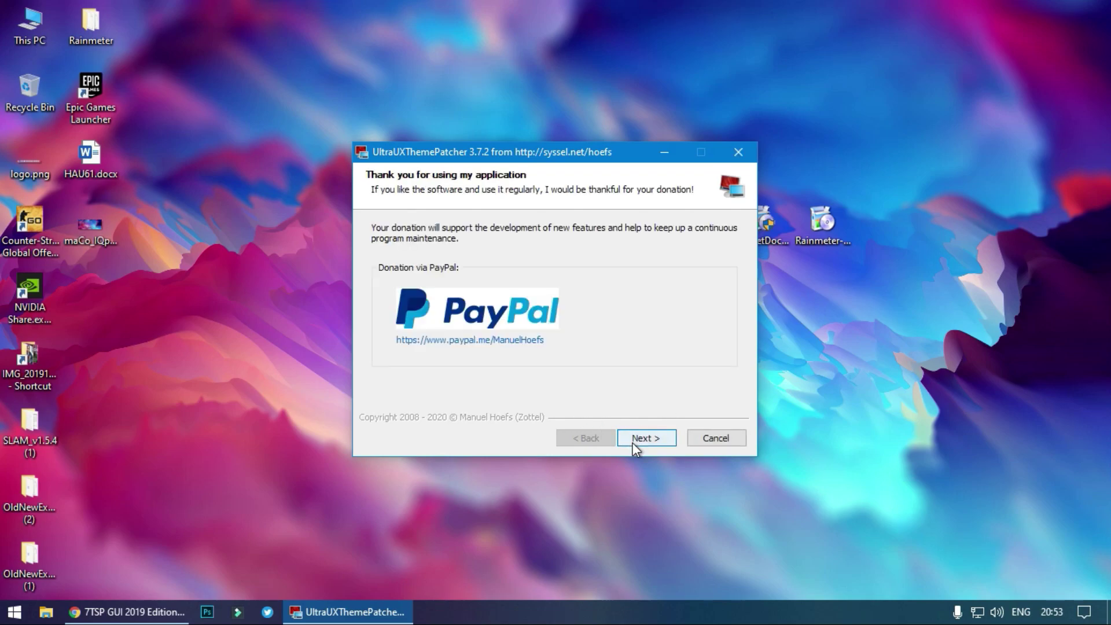
click(642, 440)
click(645, 440)
Step: Refresh the desktop and extract the ko_z_for_windows_10 zip with 7-Zip
right_click(546, 286)
click(578, 359)
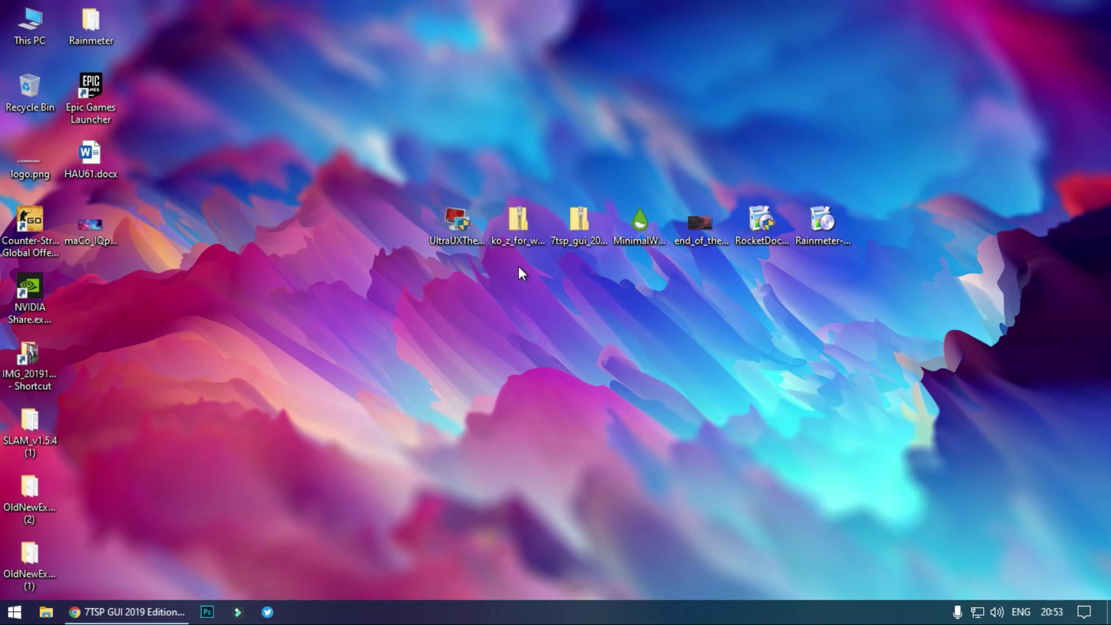
click(535, 255)
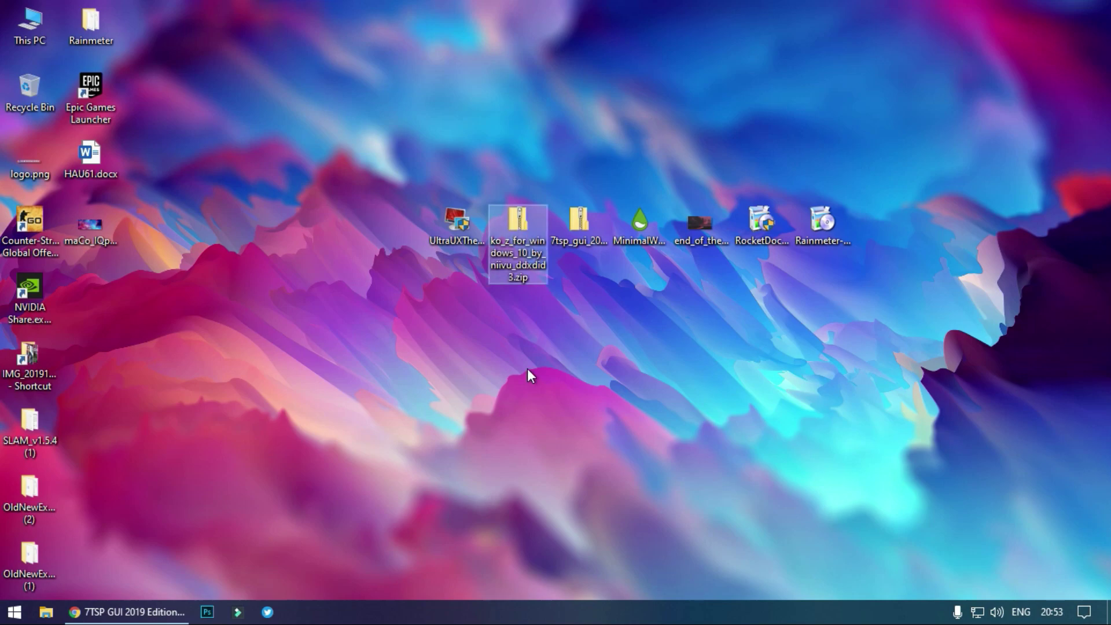
right_click(512, 222)
mouse_move(700, 257)
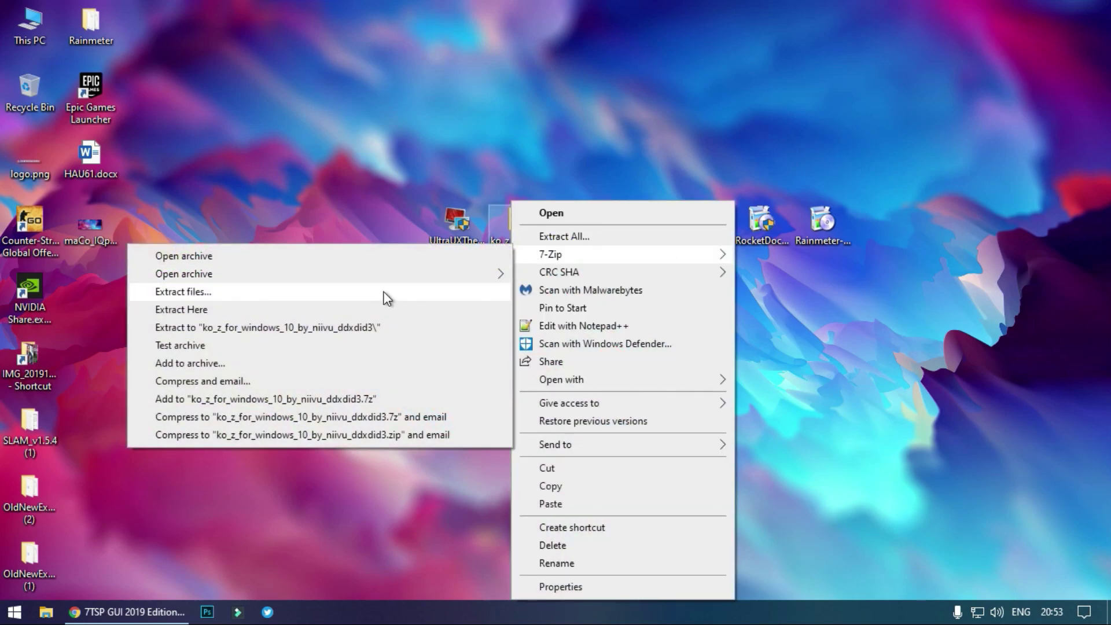
click(381, 293)
click(525, 407)
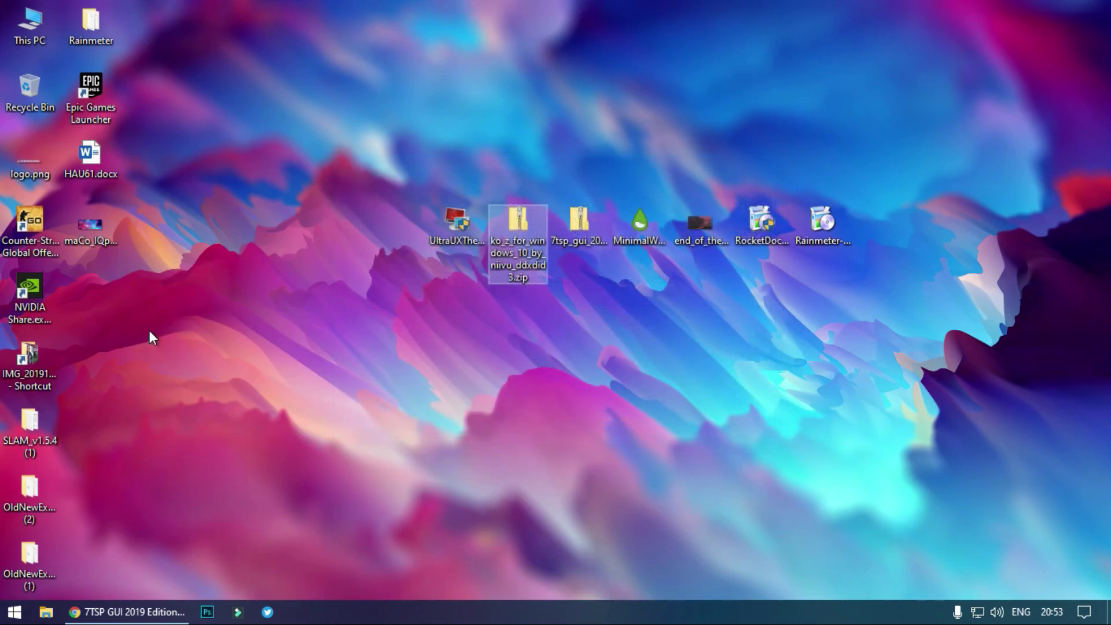
Step: Copy all contents of the ko-Z Windows 10 Themes folder
drag(73, 297, 501, 297)
double_click(501, 296)
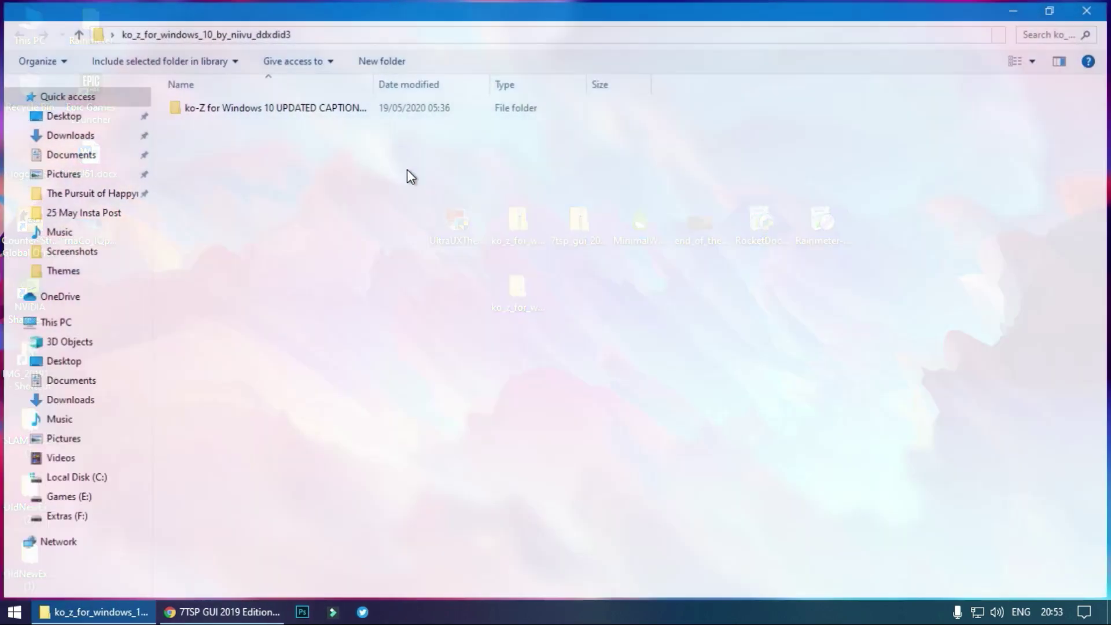
double_click(377, 111)
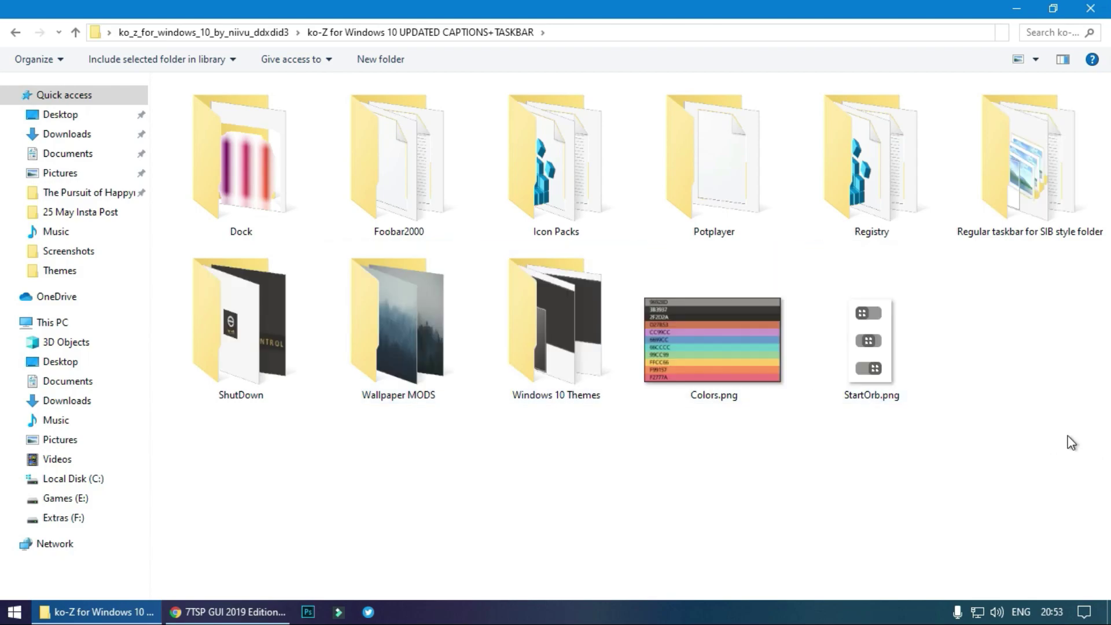
drag(1063, 437, 248, 75)
click(570, 440)
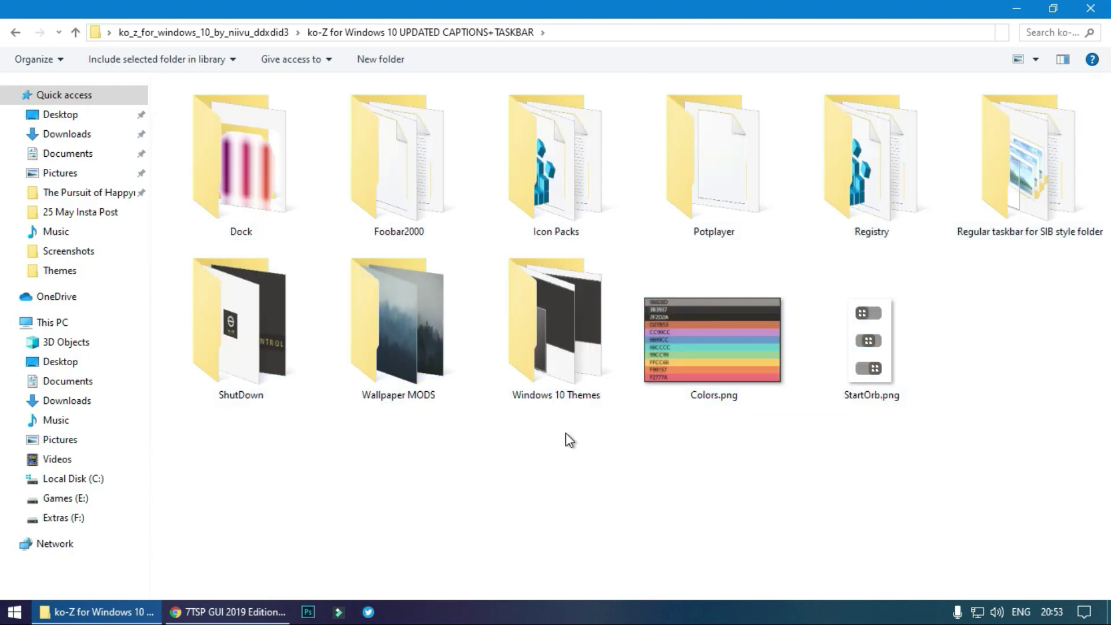
double_click(568, 377)
drag(335, 311, 267, 37)
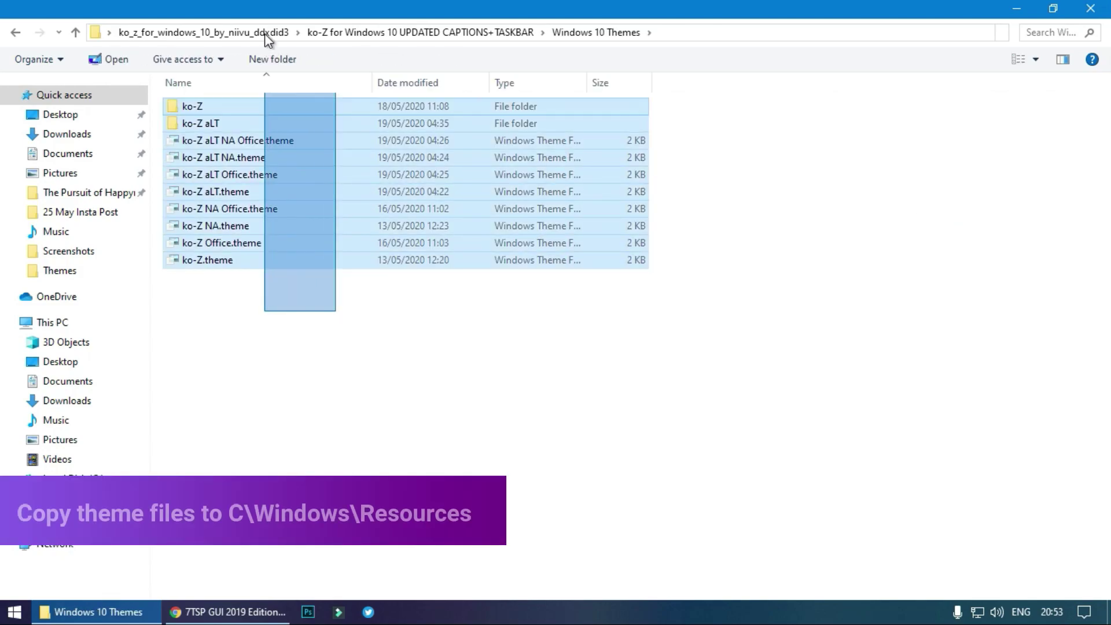
right_click(269, 139)
click(321, 332)
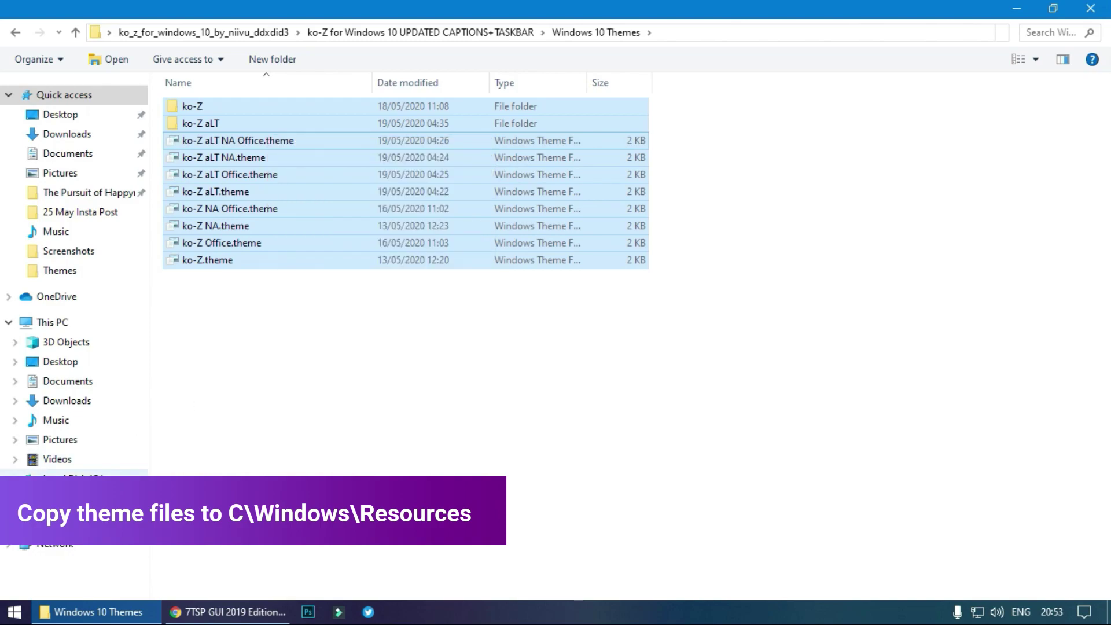
Step: Paste the theme items into C:\Windows\Resources\Themes
click(70, 477)
double_click(215, 229)
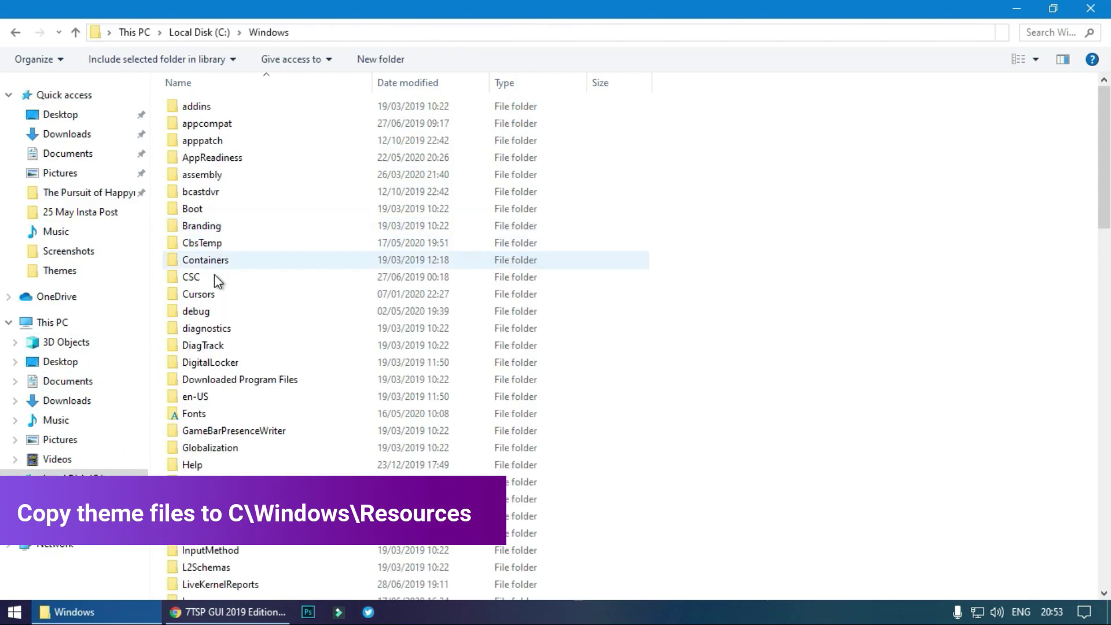
scroll(220, 324, down, 10)
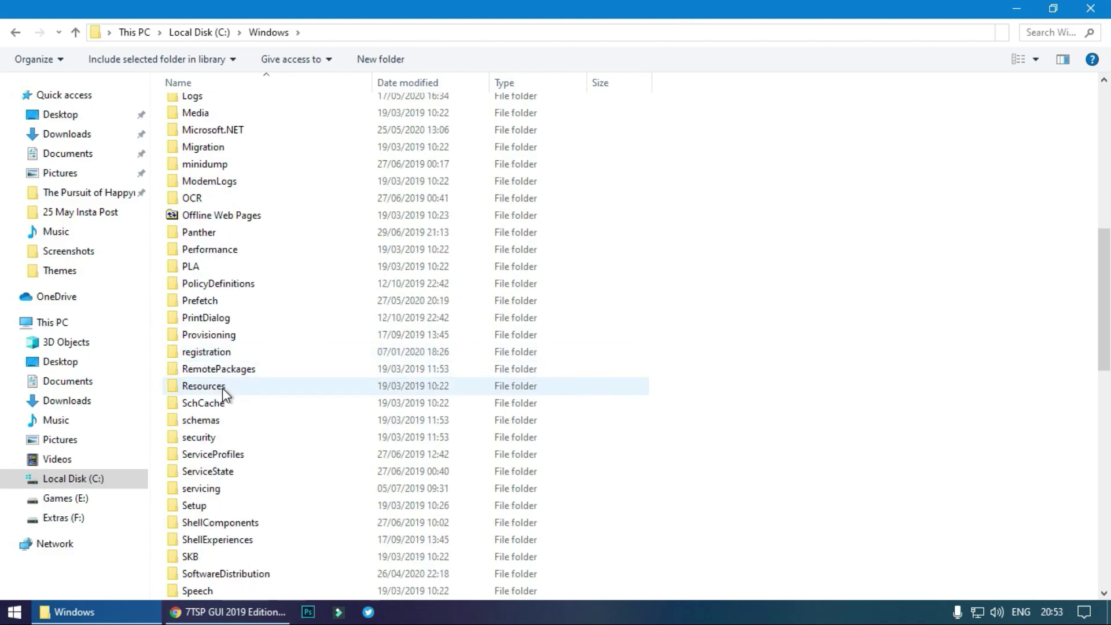
double_click(222, 388)
double_click(203, 127)
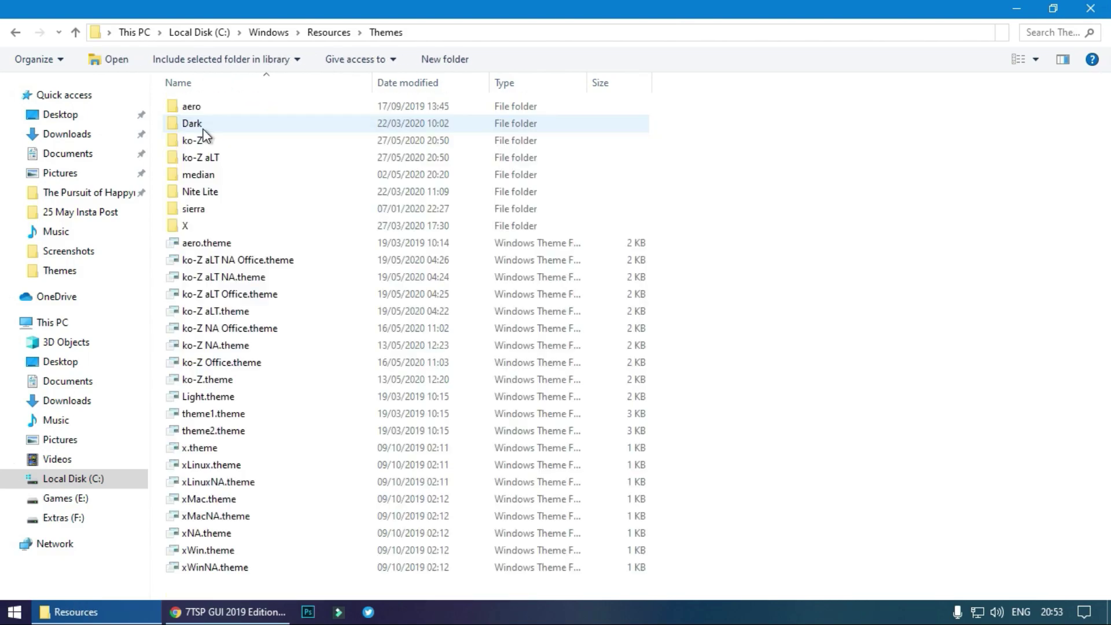
right_click(833, 205)
click(872, 340)
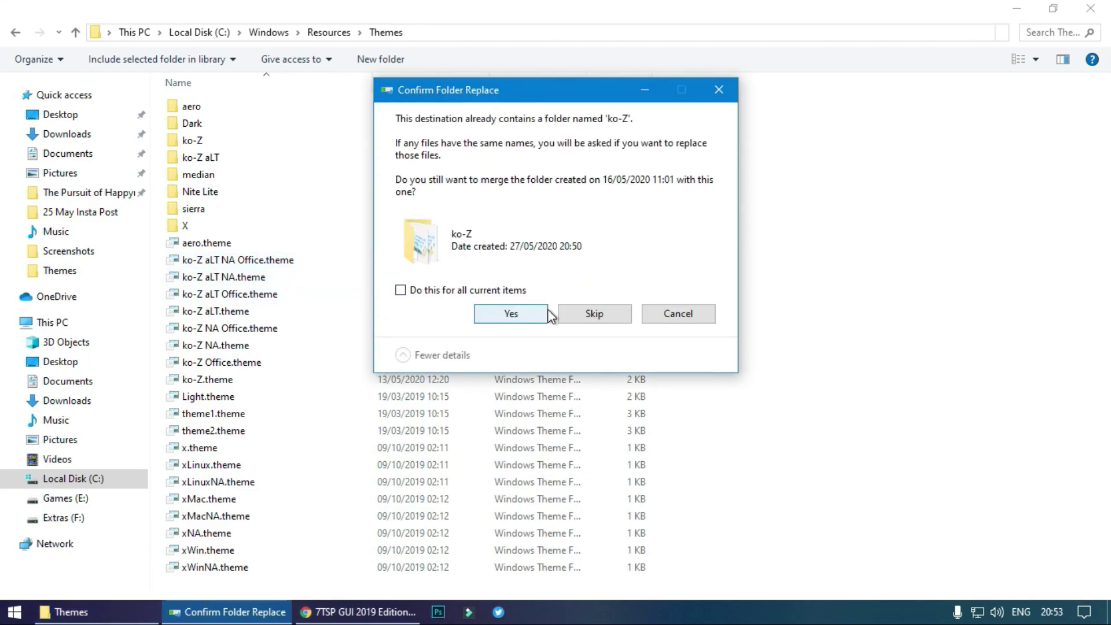
Step: Merge and replace all conflicting files, then close File Explorer
click(401, 290)
click(508, 314)
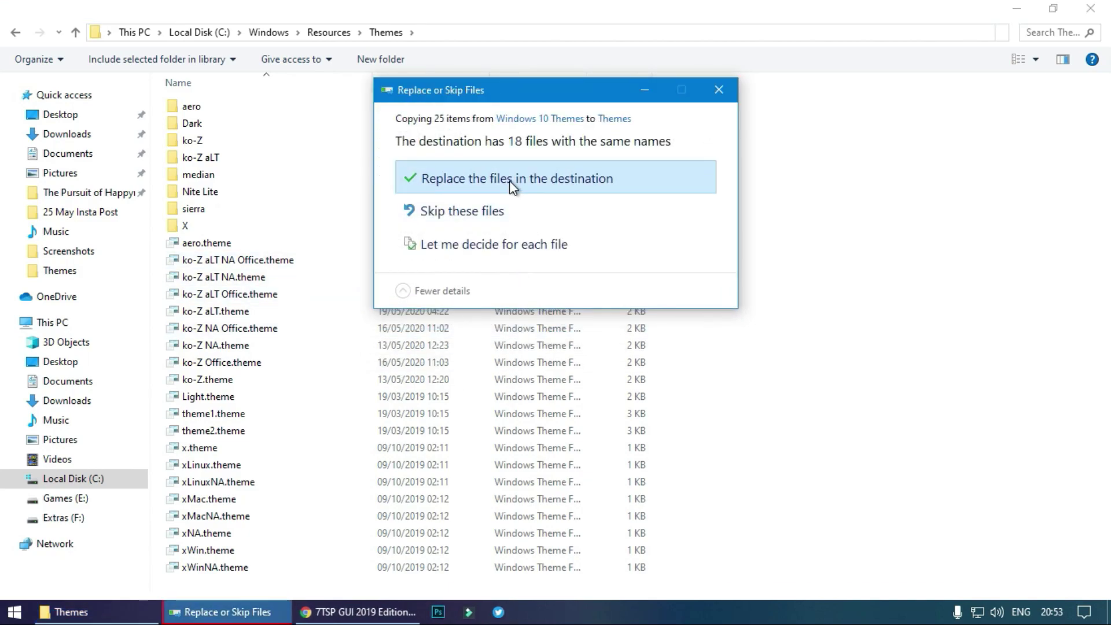
click(509, 180)
key(Return)
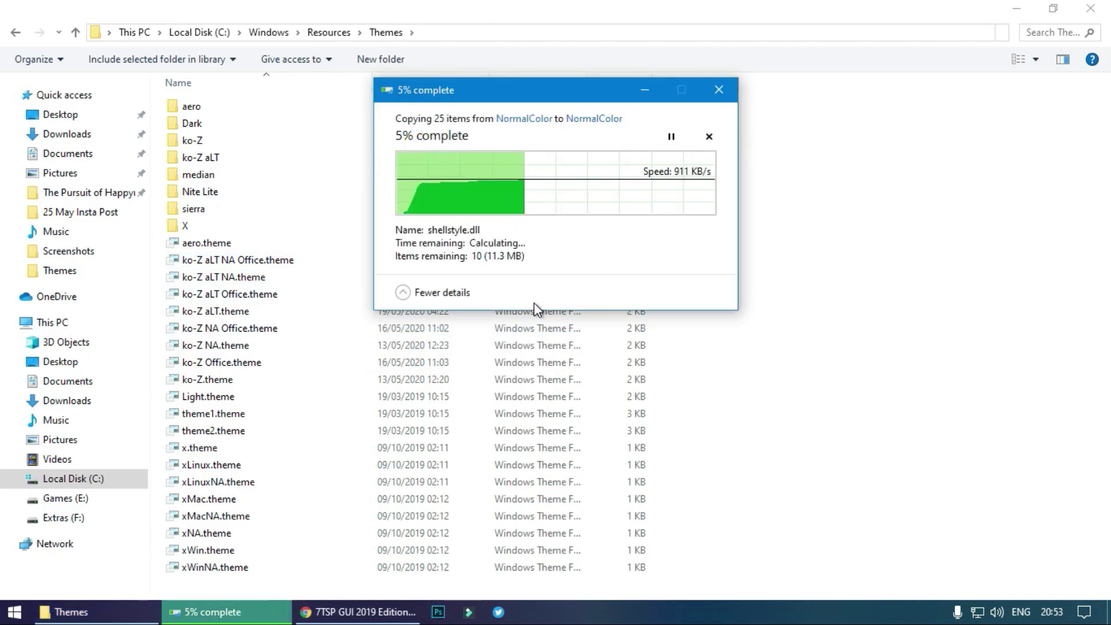
click(699, 258)
key(alt+F4)
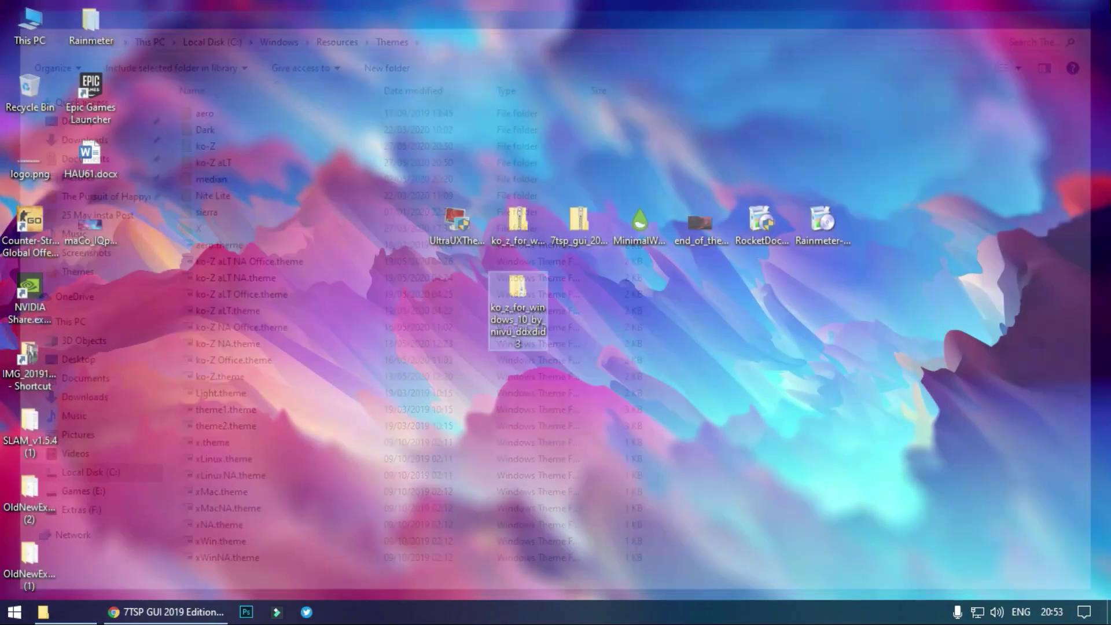
click(581, 347)
Step: Apply the ko-Z theme from Personalization's Themes page
right_click(584, 305)
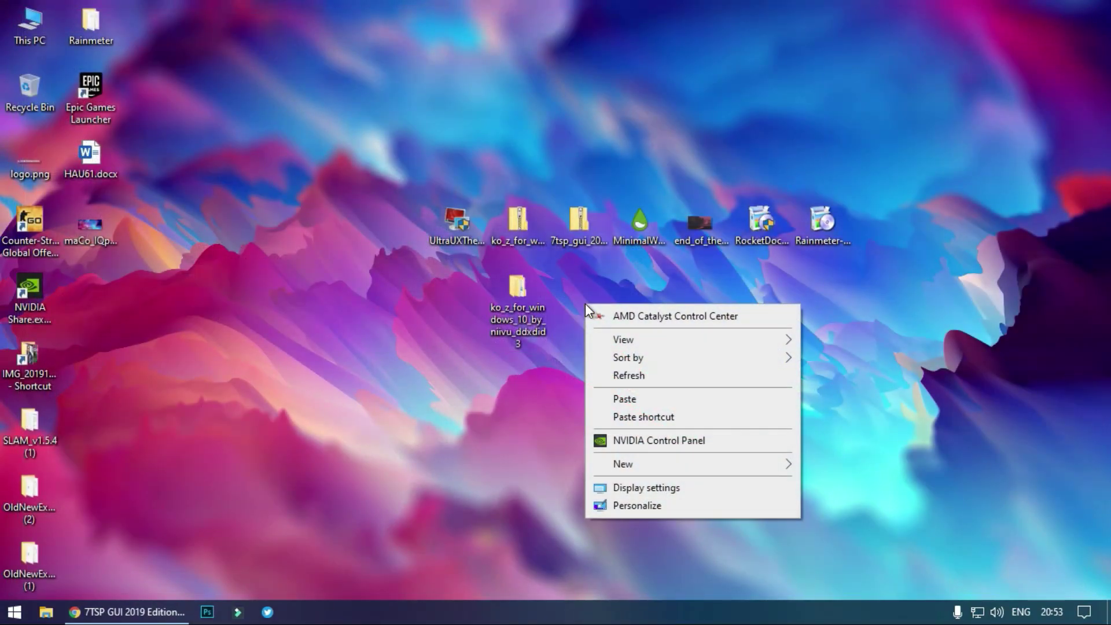
click(662, 515)
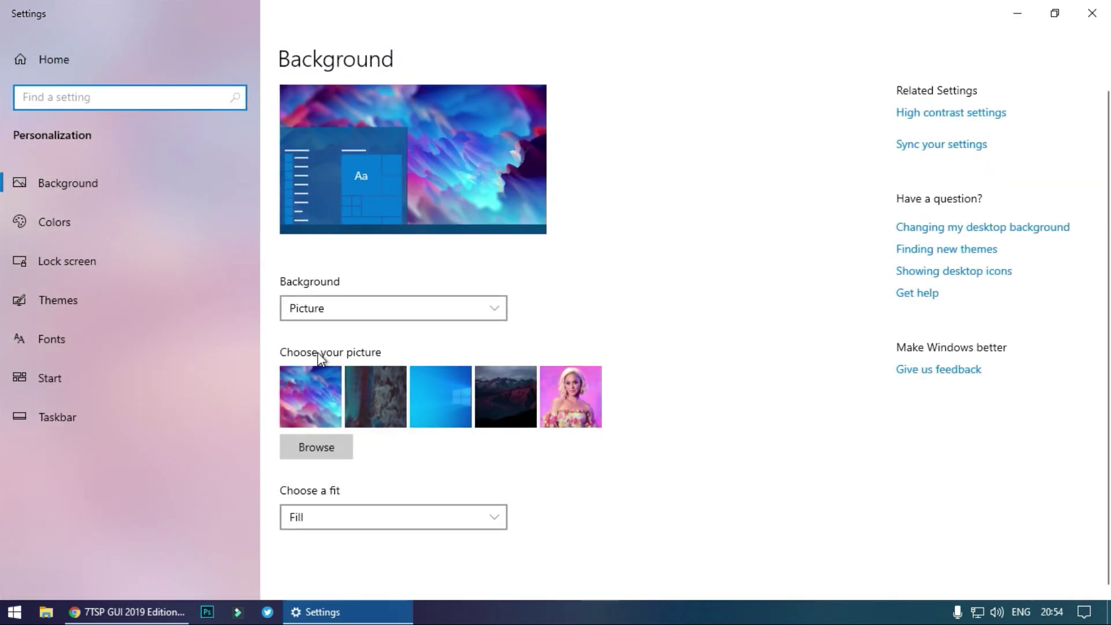
click(65, 301)
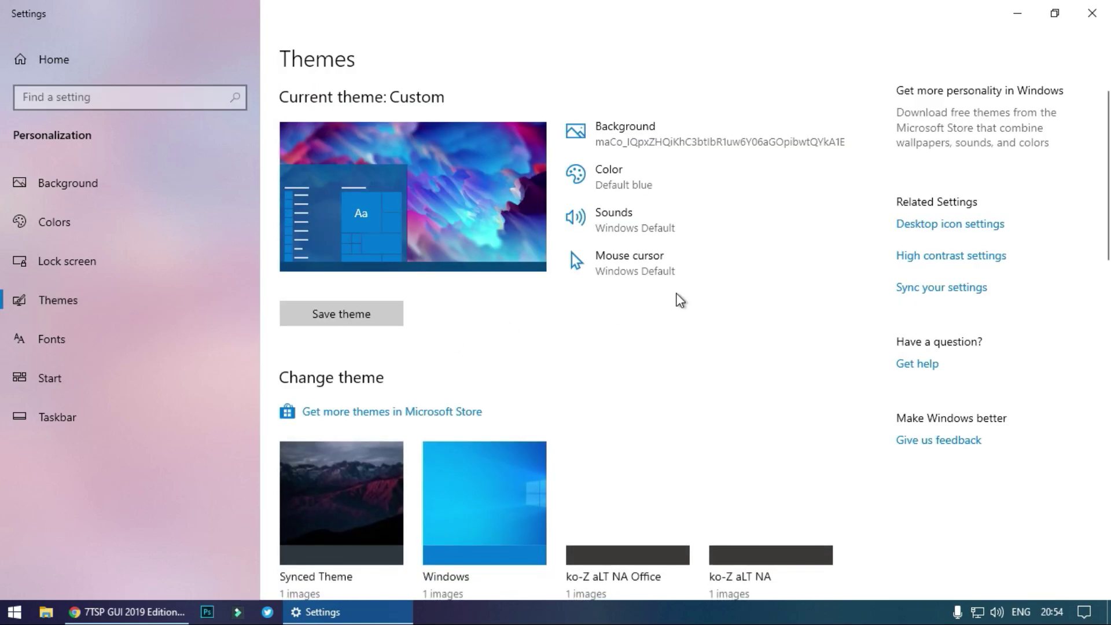
scroll(680, 299, down, 1)
scroll(676, 292, down, 5)
scroll(675, 293, up, 2)
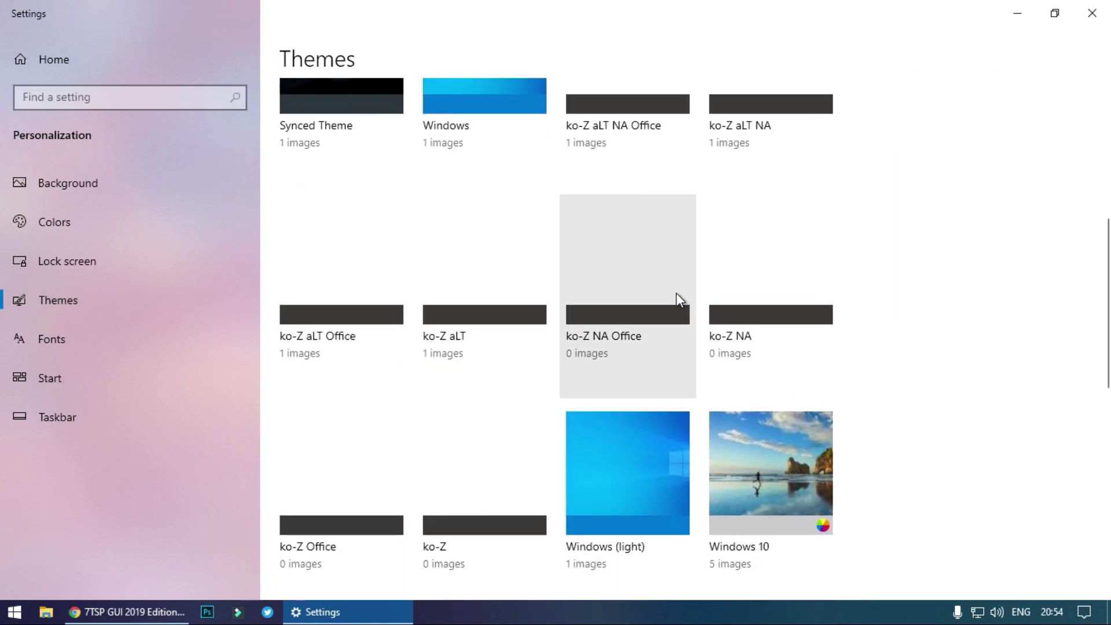
click(451, 507)
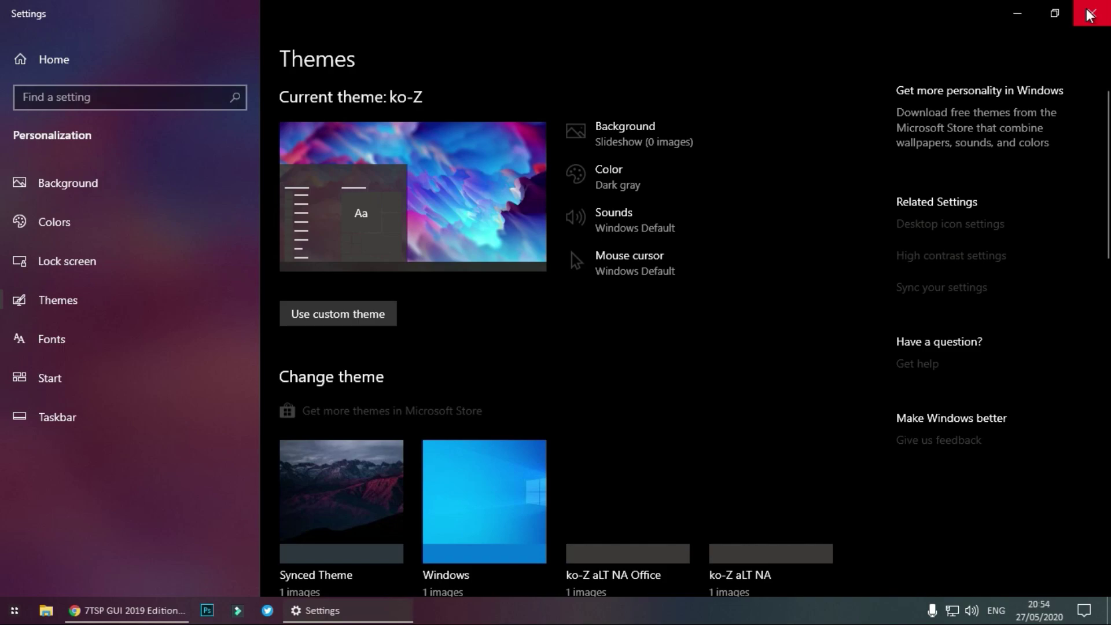
Step: Open This PC and set the end_of_the_day picture as the desktop background
click(1090, 14)
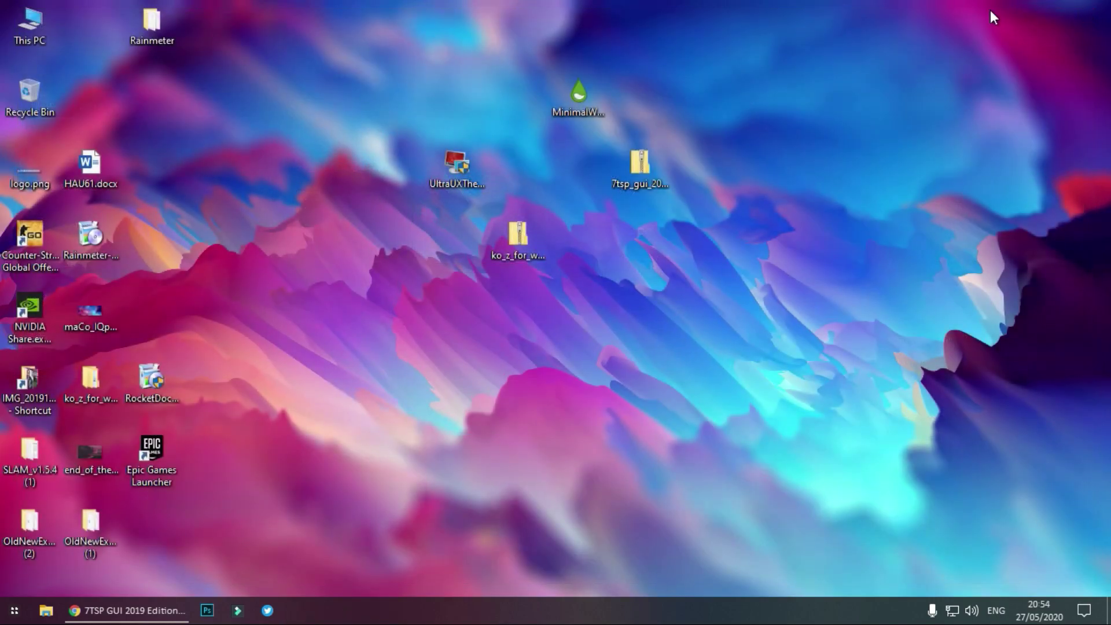
double_click(42, 37)
drag(723, 13, 464, 109)
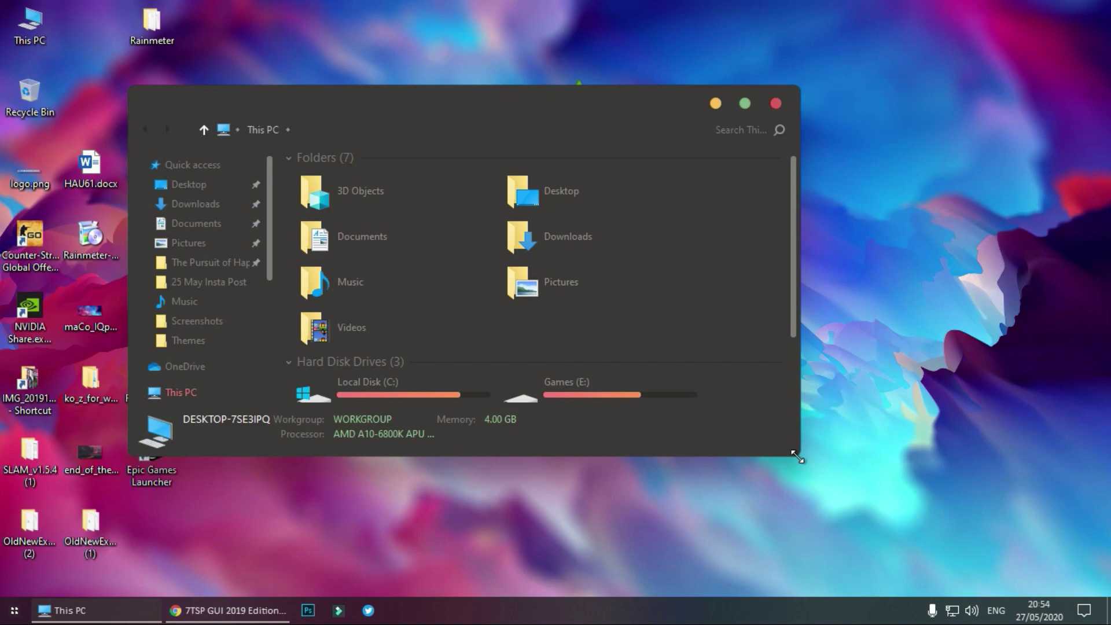
drag(797, 457, 983, 546)
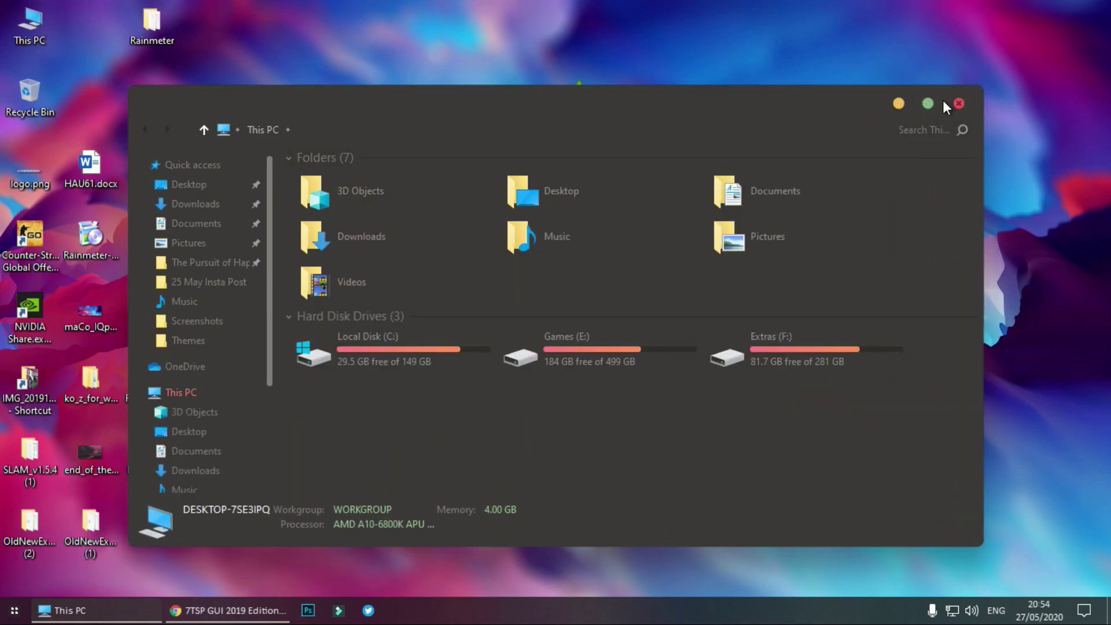
drag(902, 110, 460, 382)
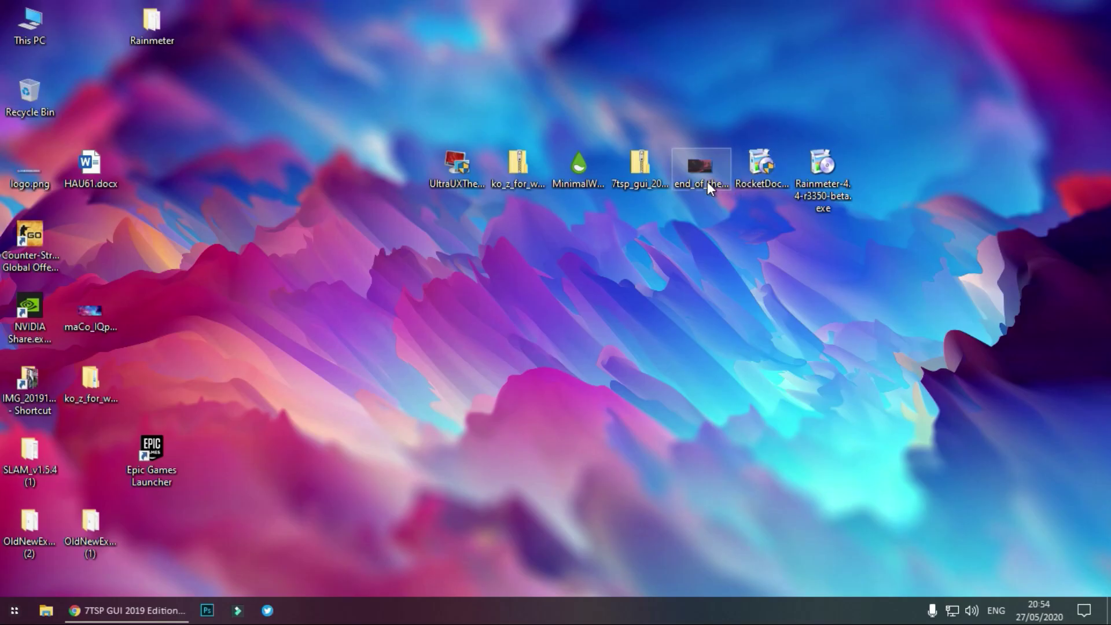
right_click(703, 174)
click(720, 168)
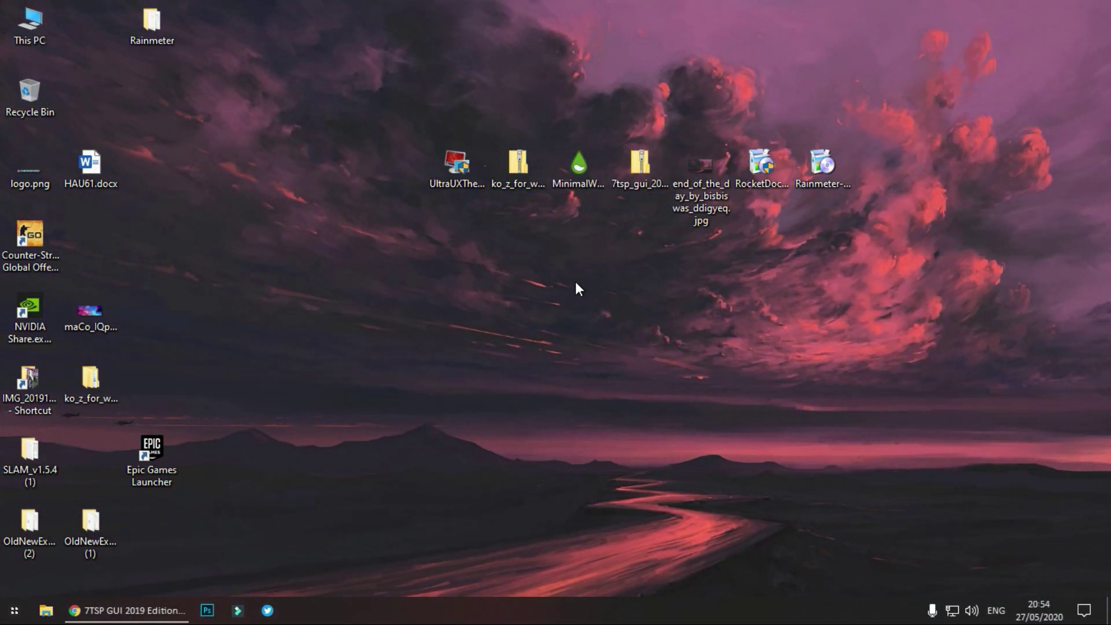
Step: Install Rainmeter with the standard installation
double_click(828, 167)
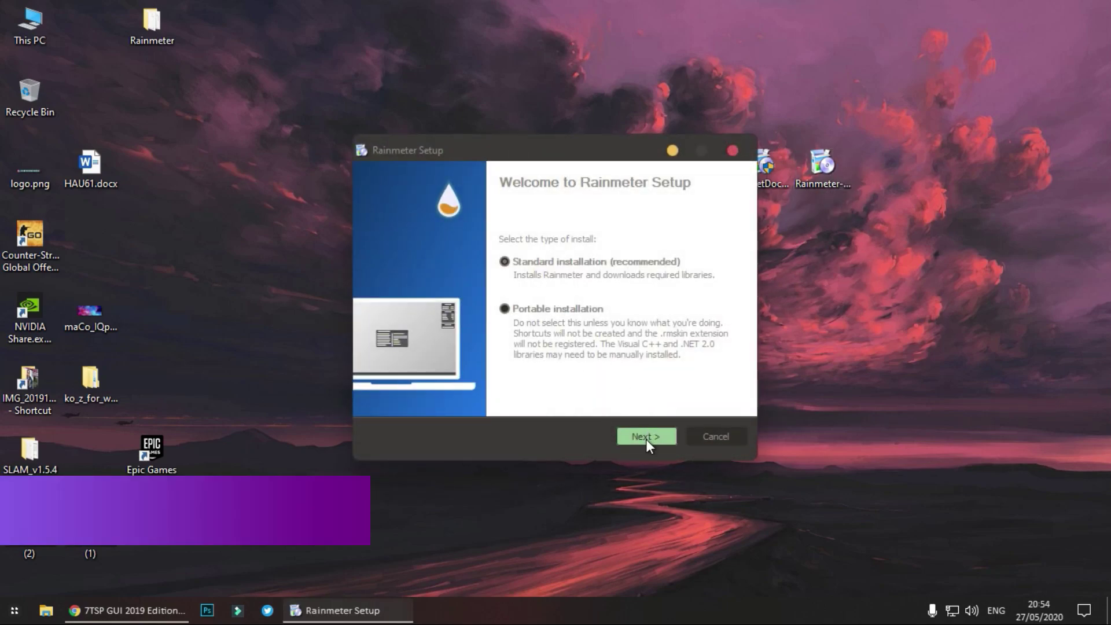
click(645, 438)
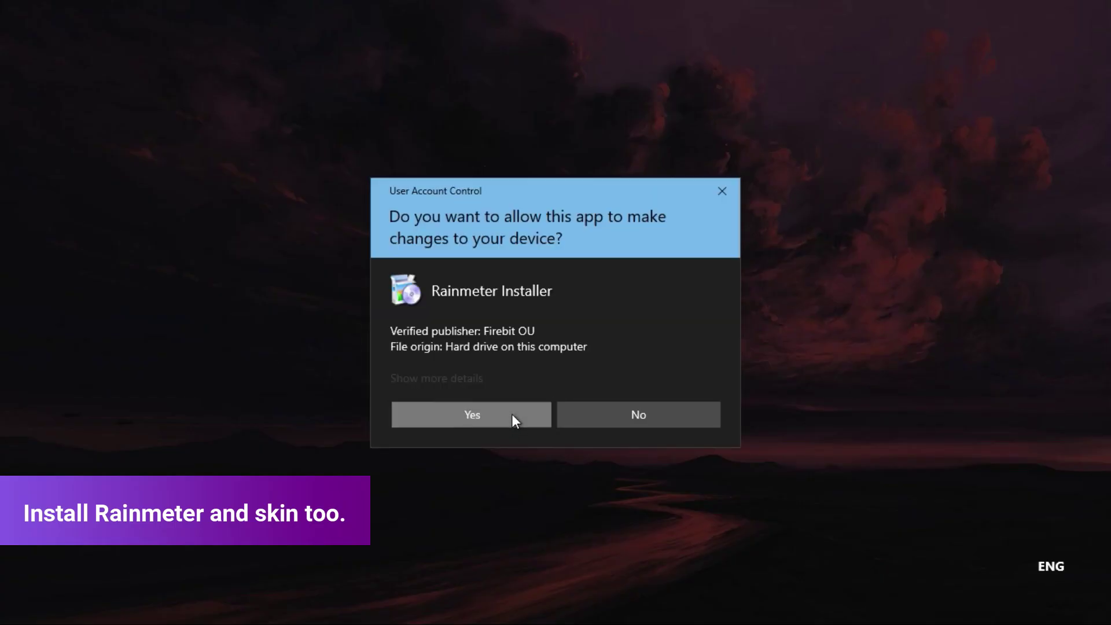
click(512, 414)
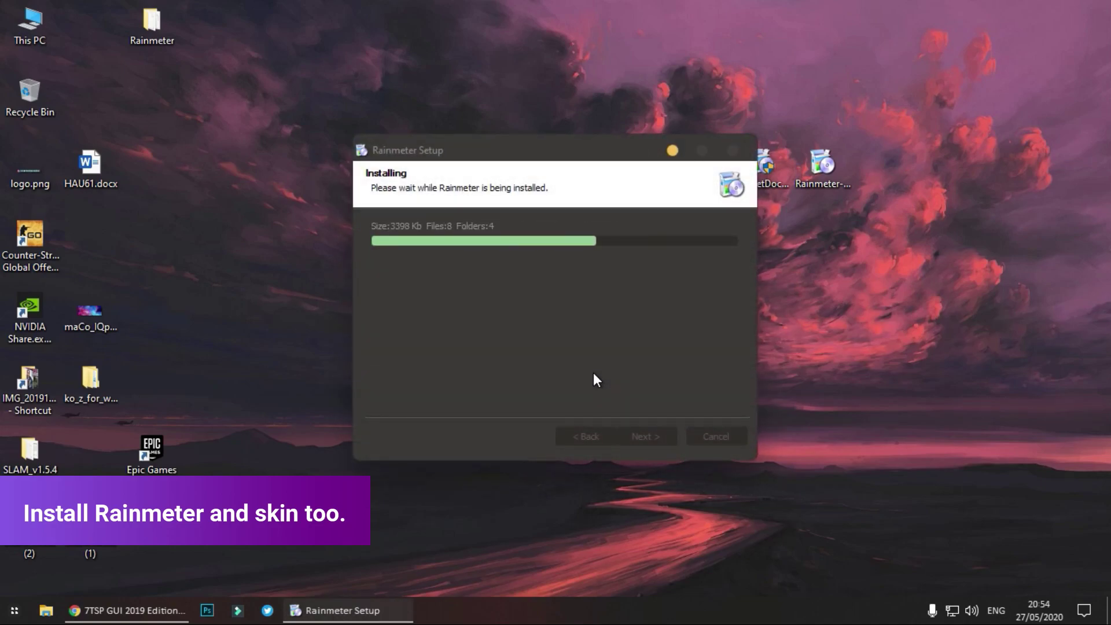
key(Return)
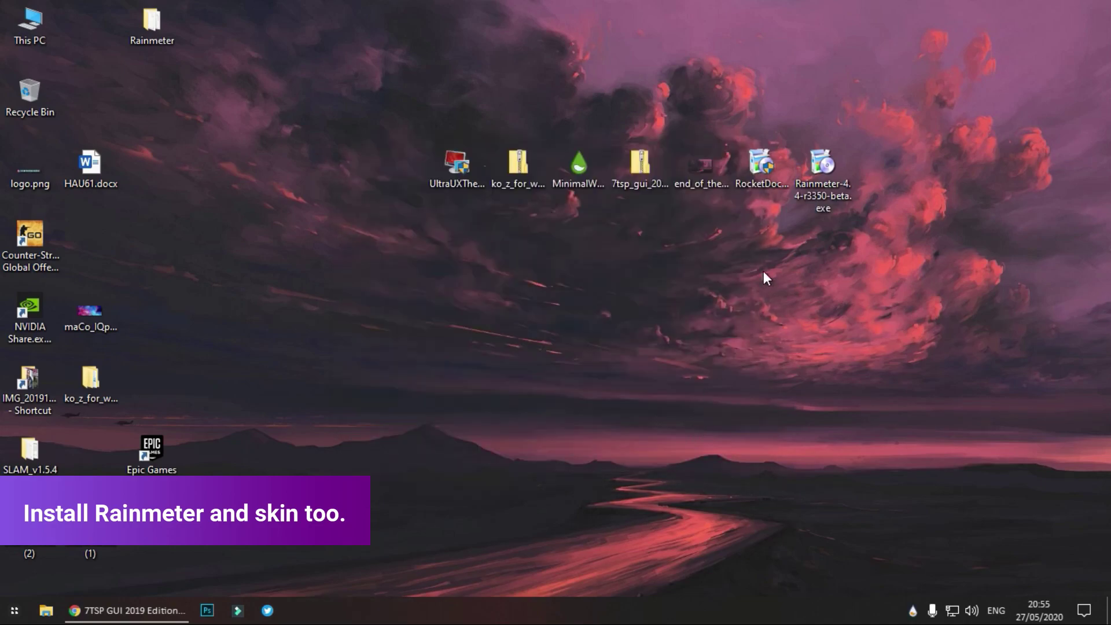
Step: Install the MinimalWhiteClock_1.0.rmskin skin package
double_click(578, 168)
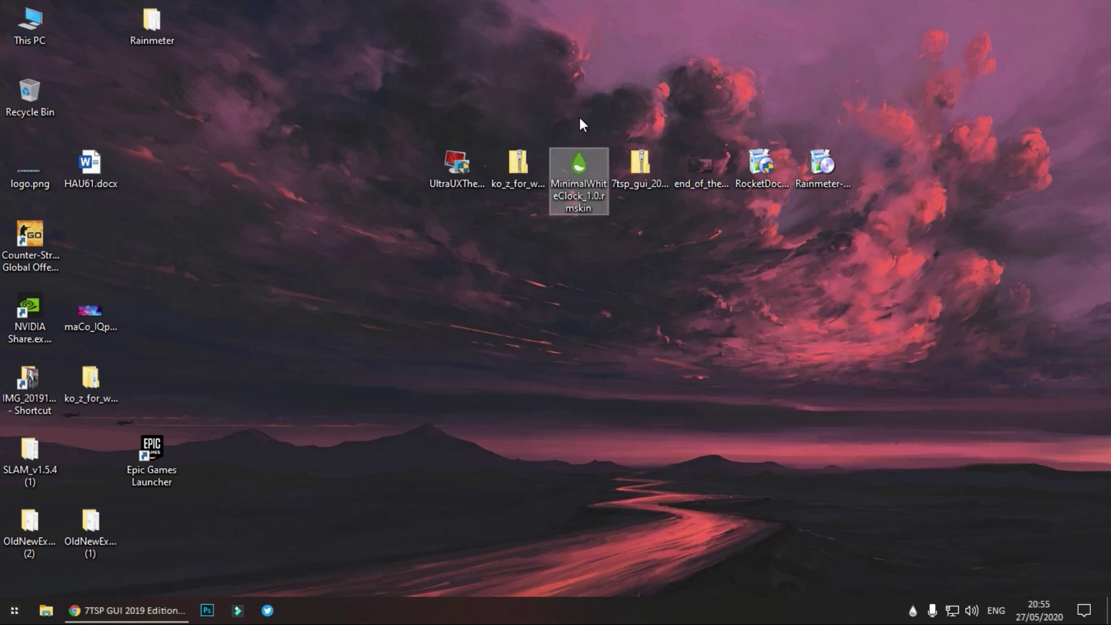
double_click(587, 162)
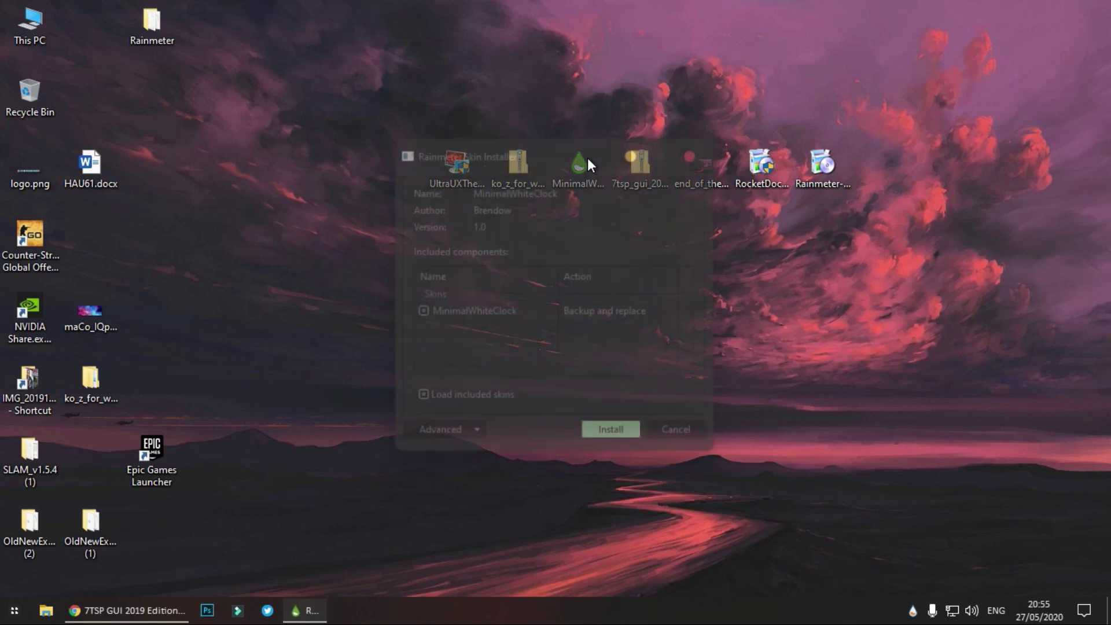
click(620, 436)
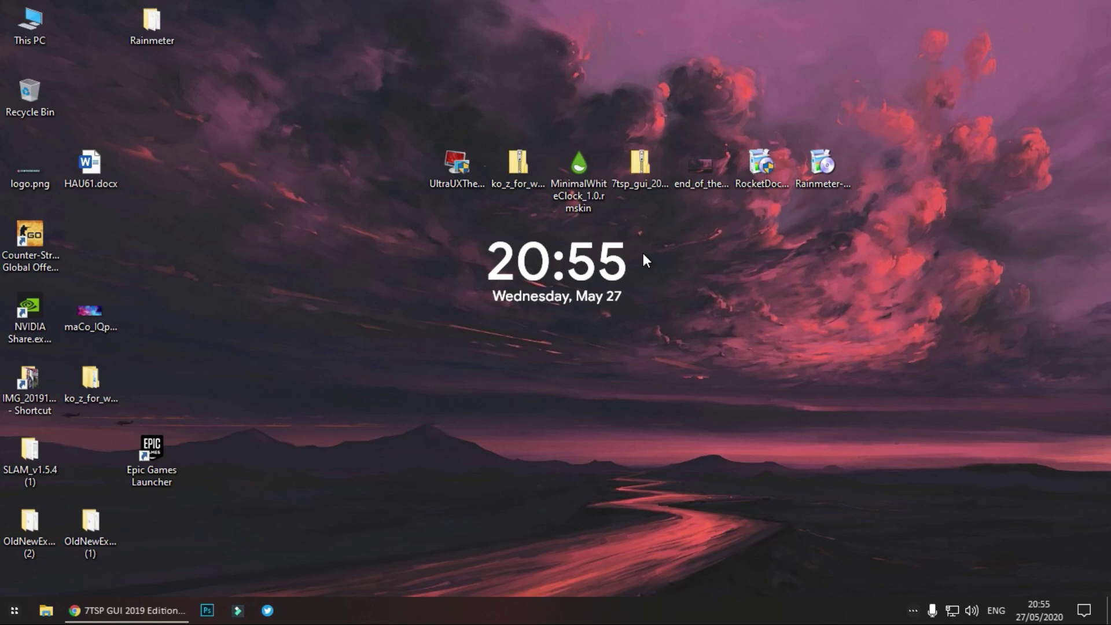
click(638, 166)
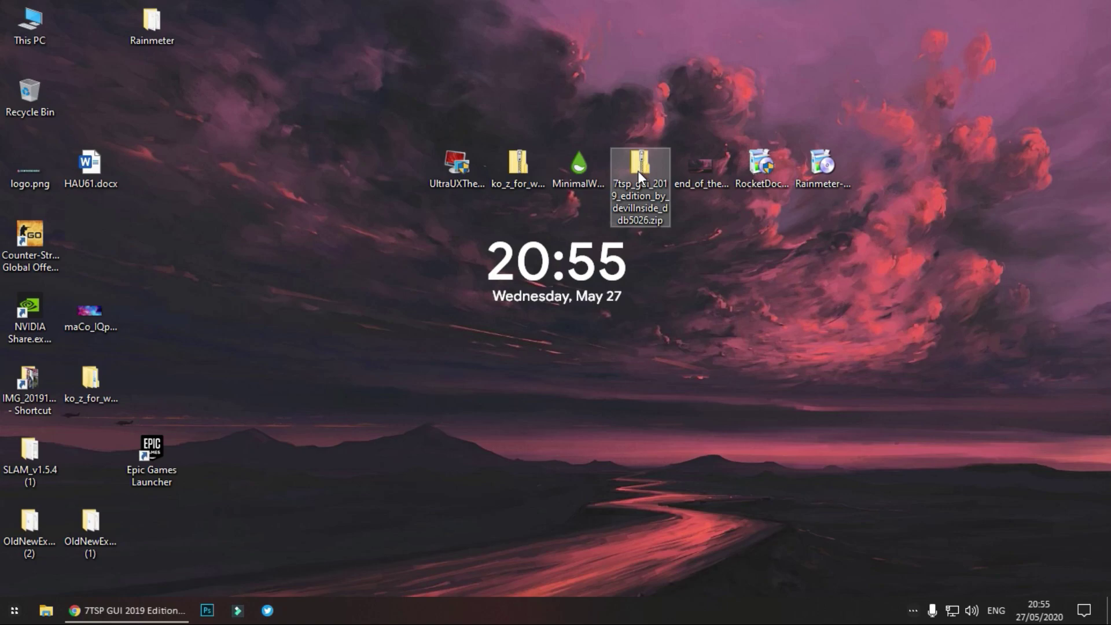
Step: Extract the 7tsp GUI zip with 7-Zip and open the extracted folder
right_click(636, 164)
mouse_move(683, 216)
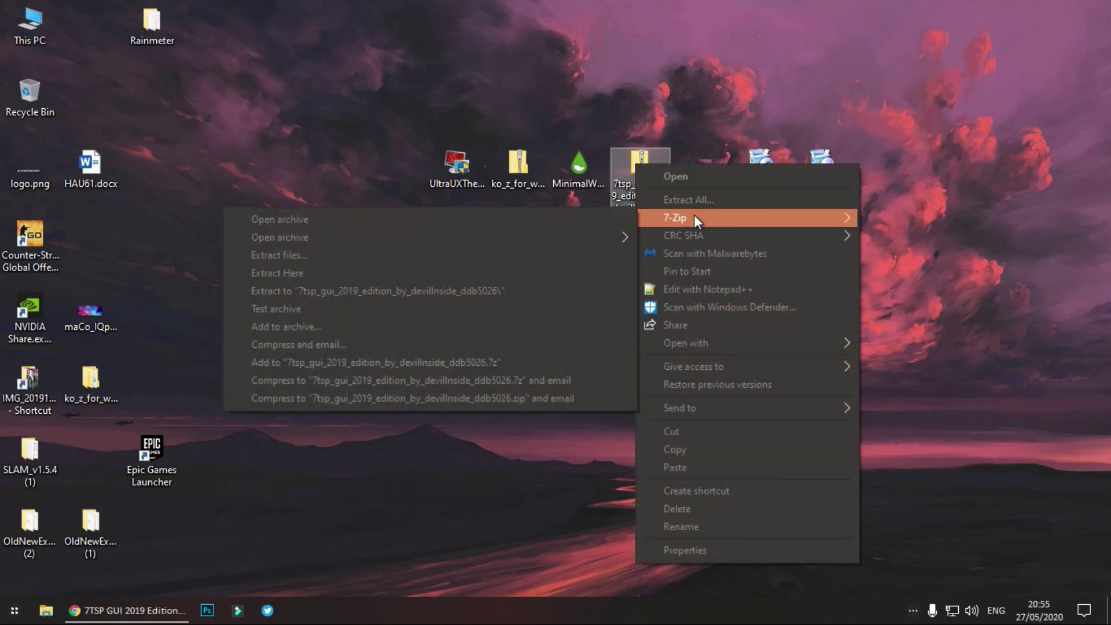
click(484, 255)
click(544, 405)
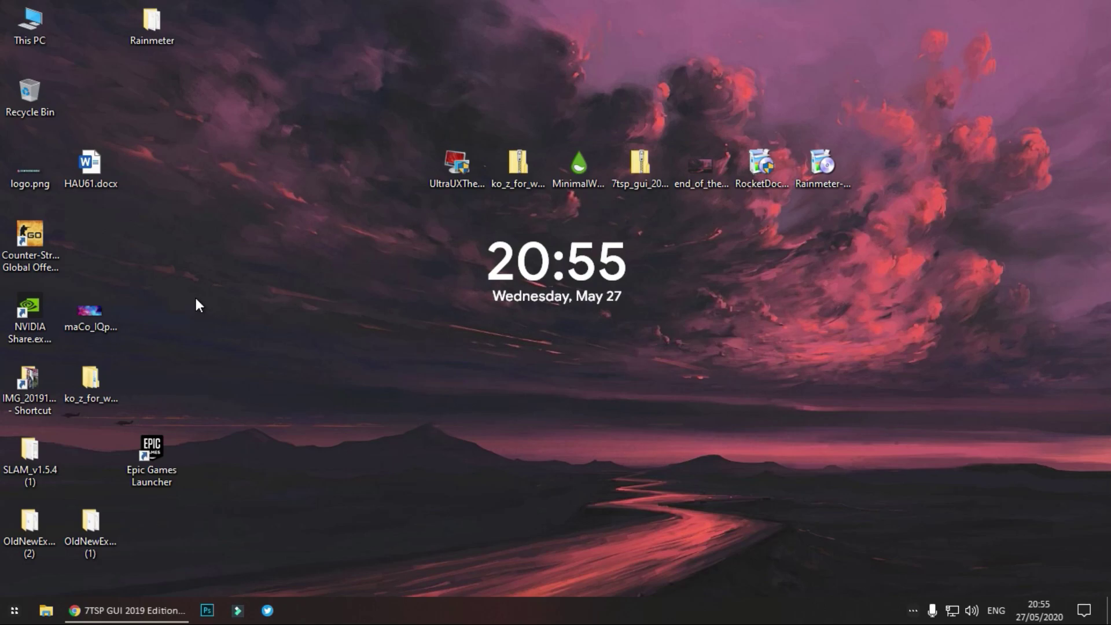
drag(90, 22, 820, 306)
double_click(821, 306)
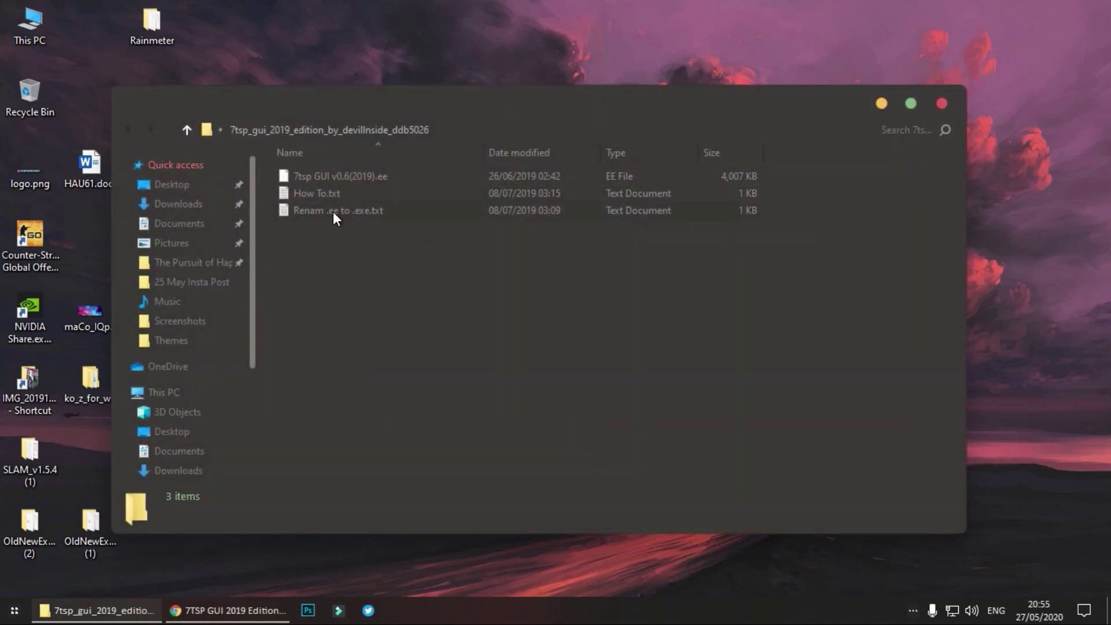
Step: Rename the 7tsp GUI file's extension from .ee to .exe
click(358, 181)
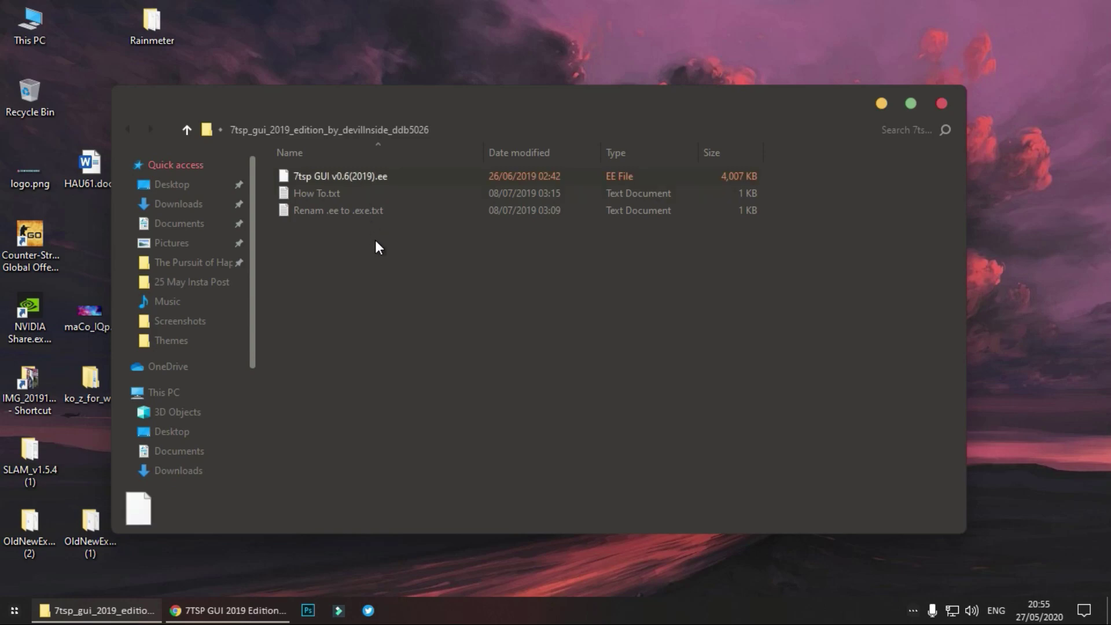
right_click(383, 176)
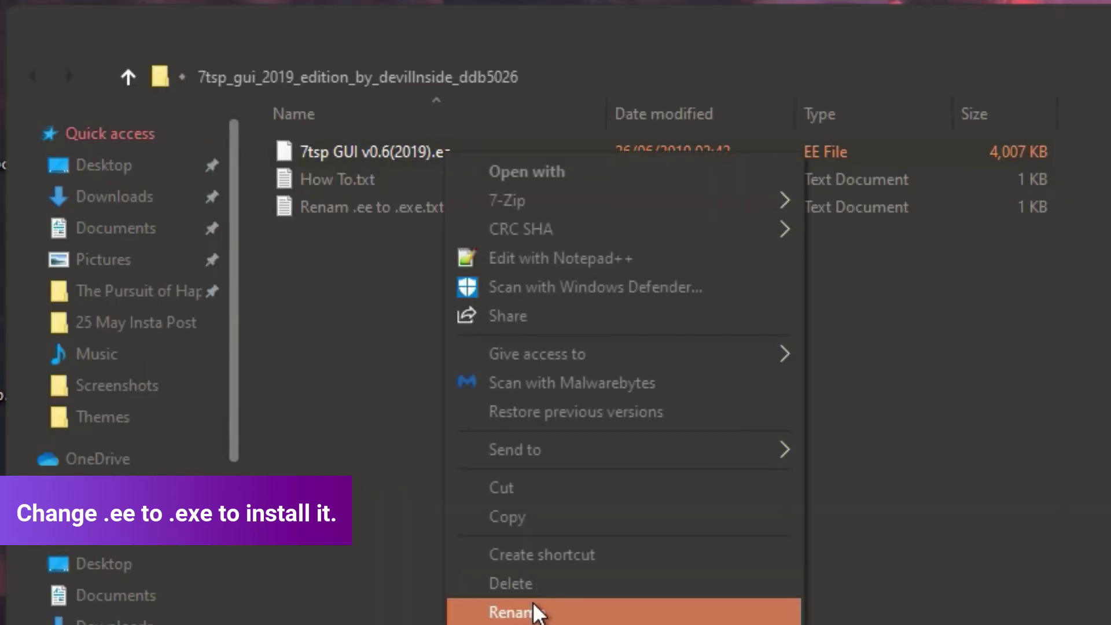
click(535, 612)
click(470, 153)
key(BackSpace)
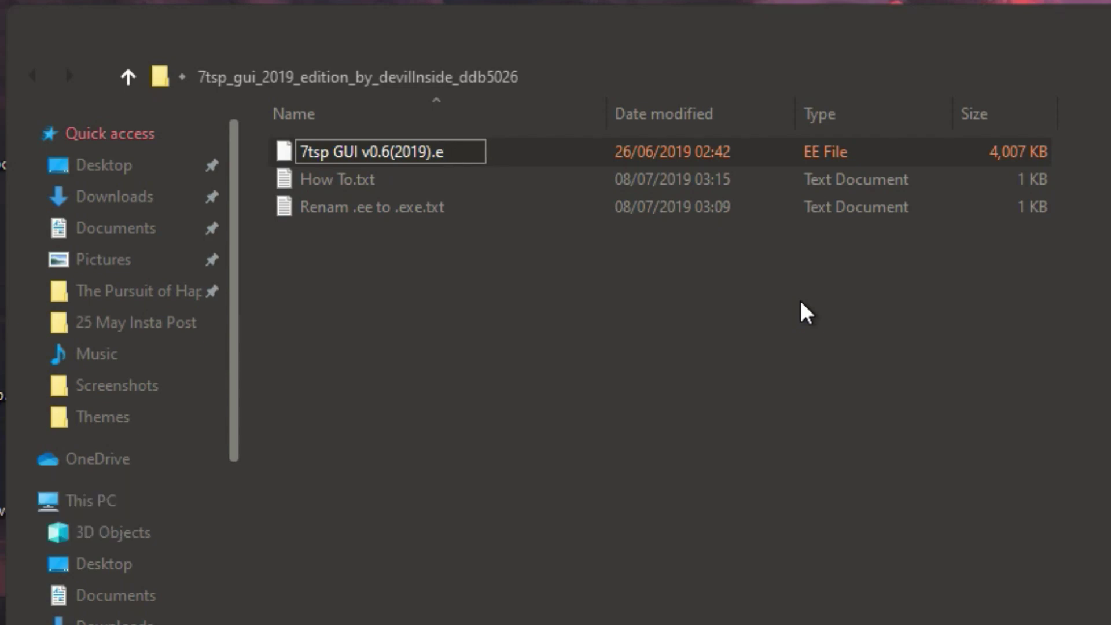
text(xe)
key(Return)
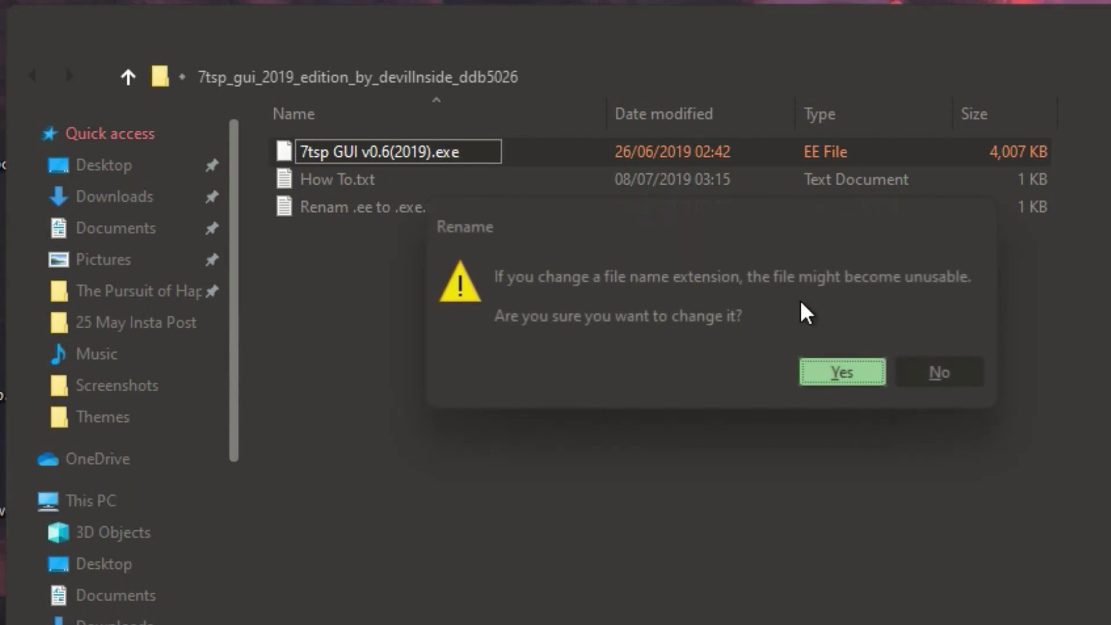
click(844, 373)
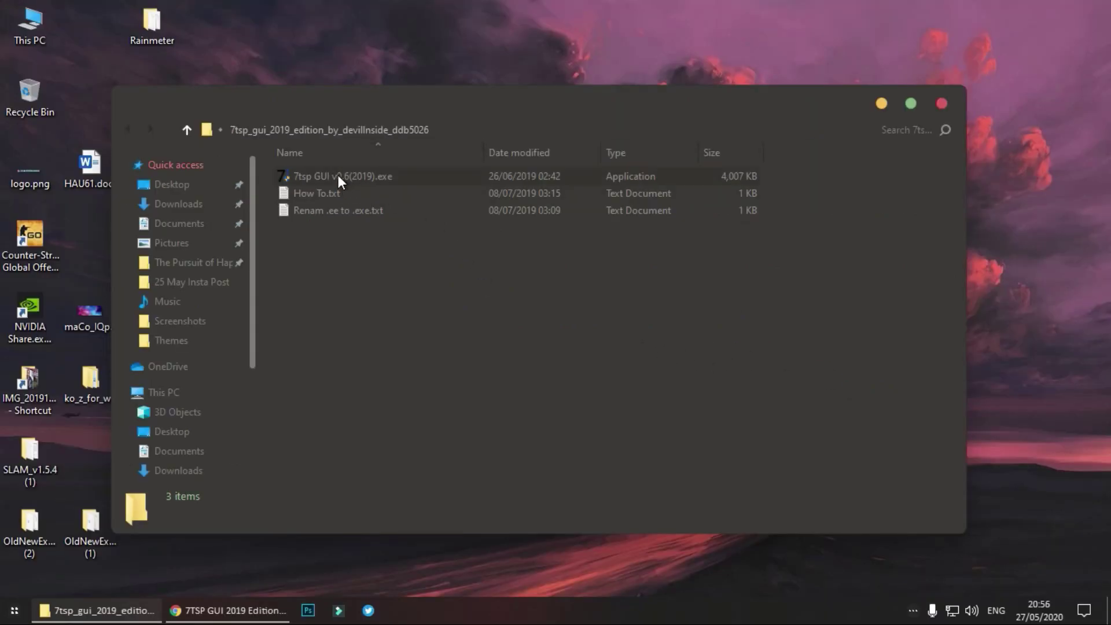
Step: Run the 7tsp GUI patcher and close the 7tsp folder window
double_click(337, 175)
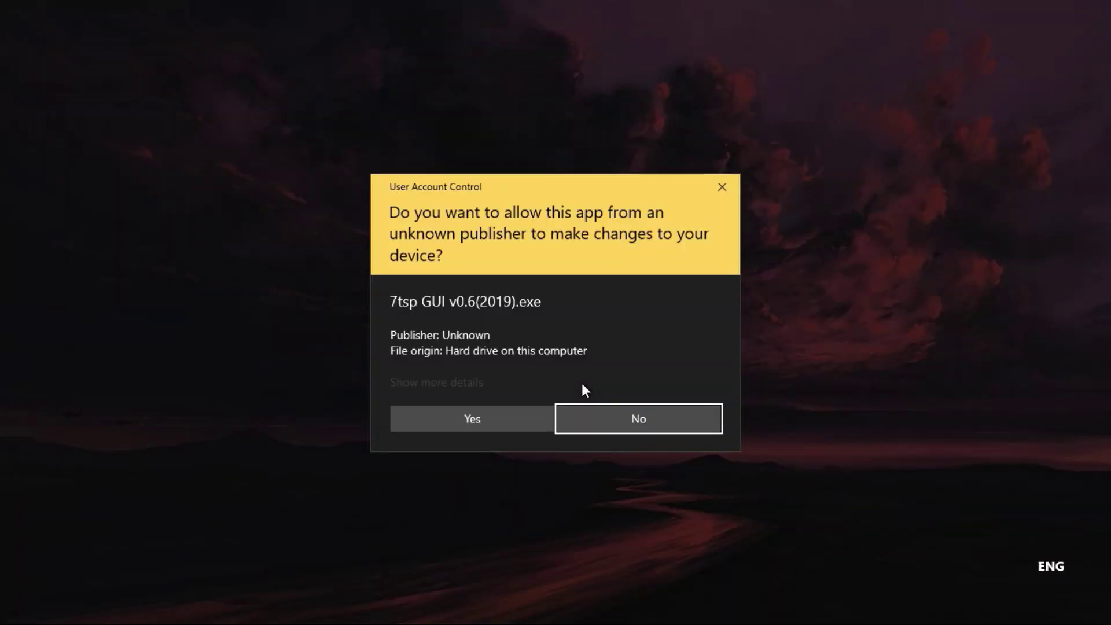
click(524, 413)
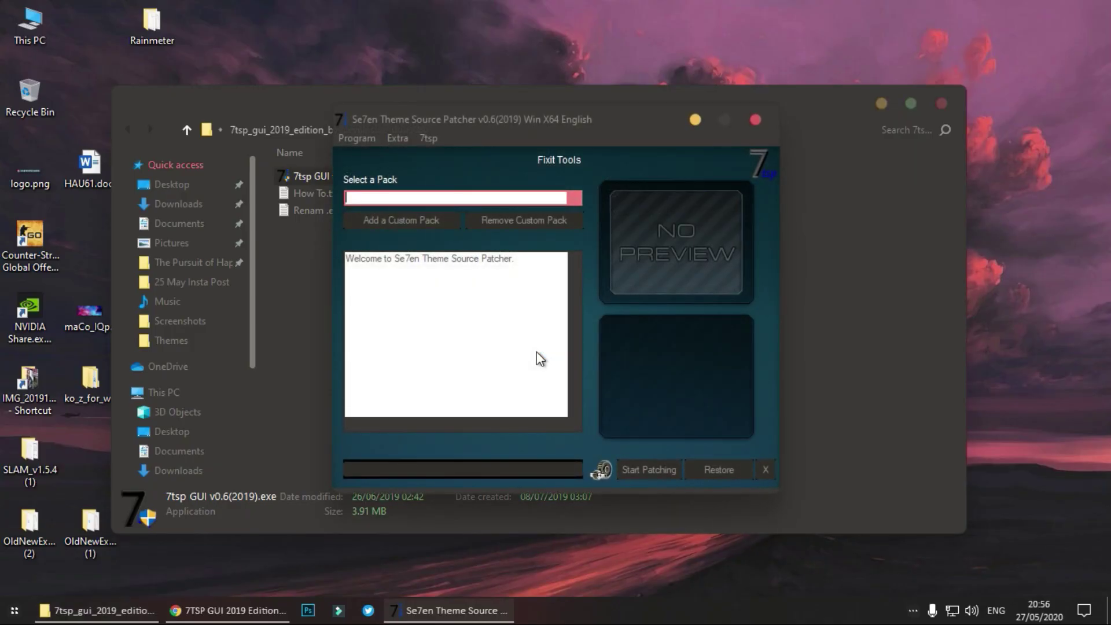
click(942, 103)
drag(524, 126, 559, 126)
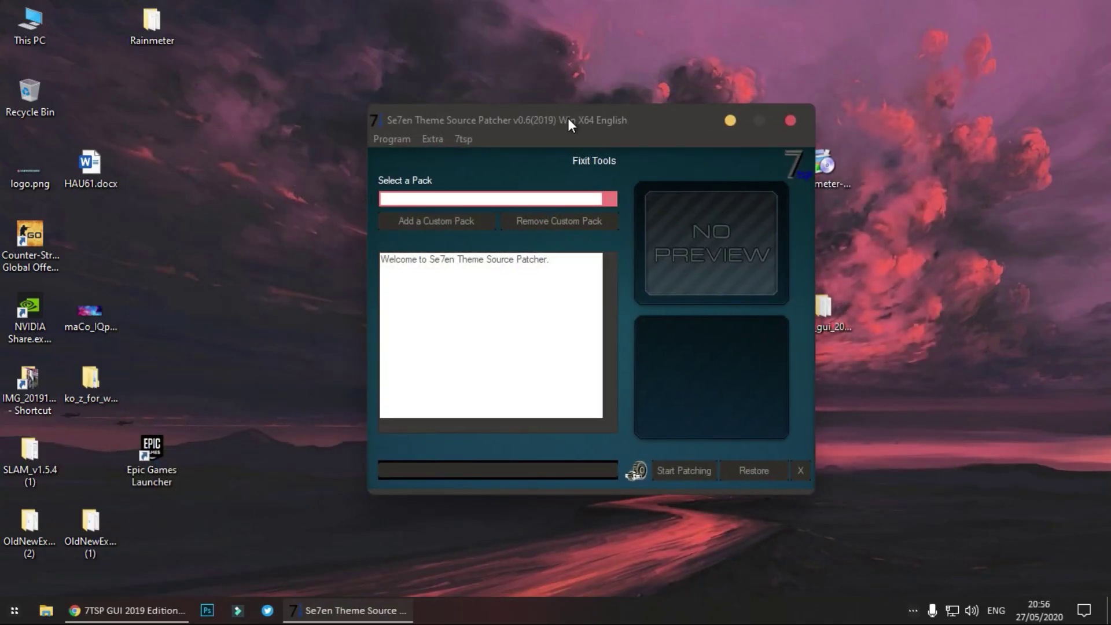
drag(494, 118, 550, 158)
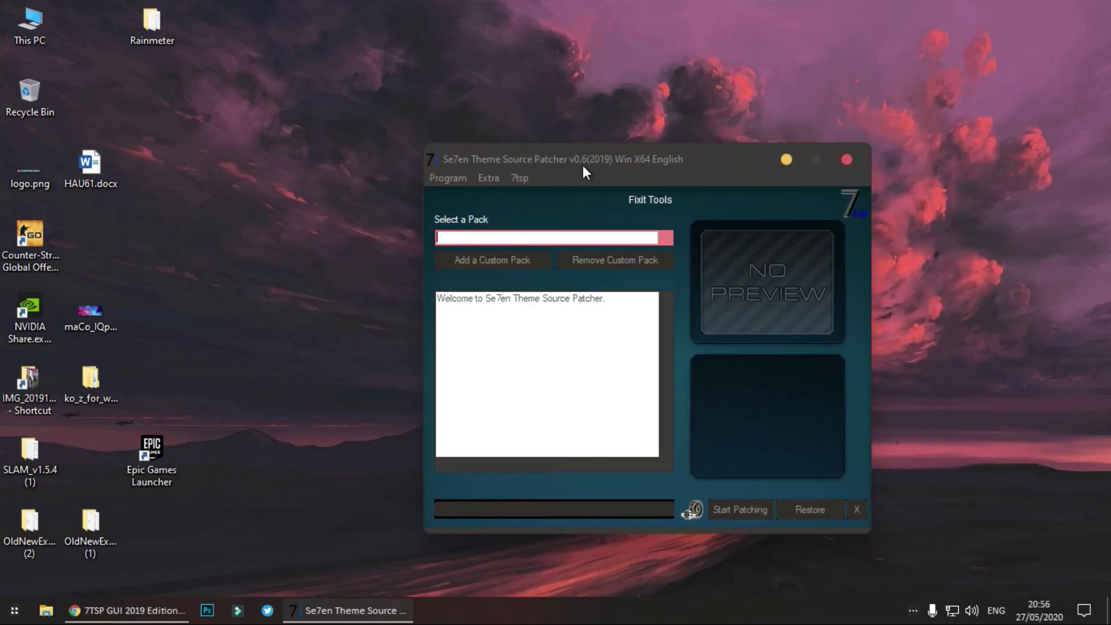
Step: Browse to the ko-Z Icon Packs\7TSP 1903 builds and newer folder
double_click(106, 387)
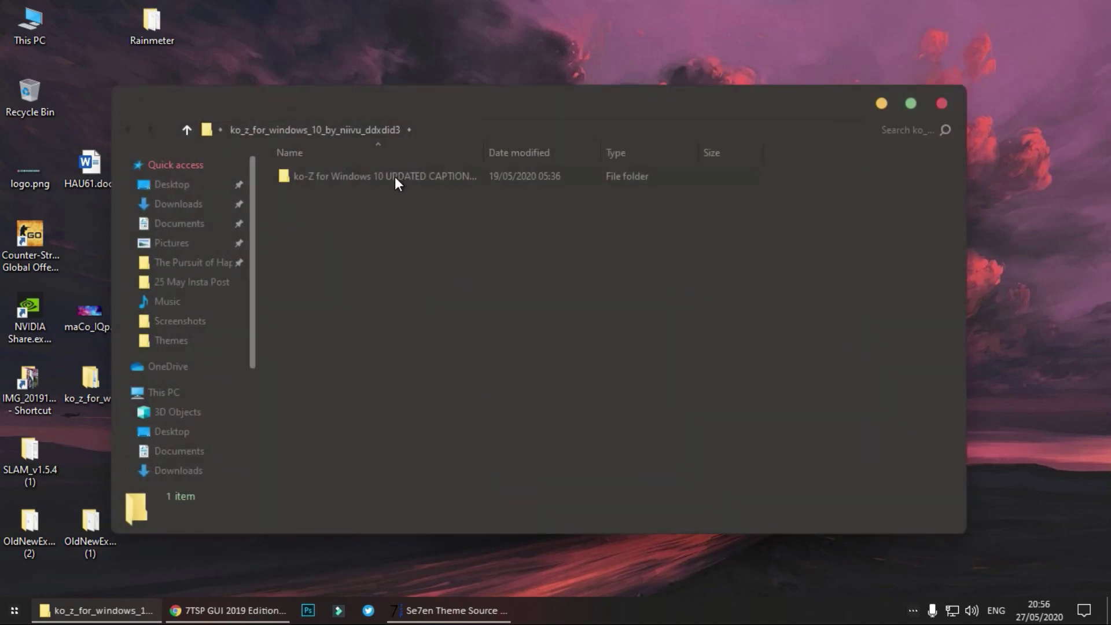
double_click(405, 178)
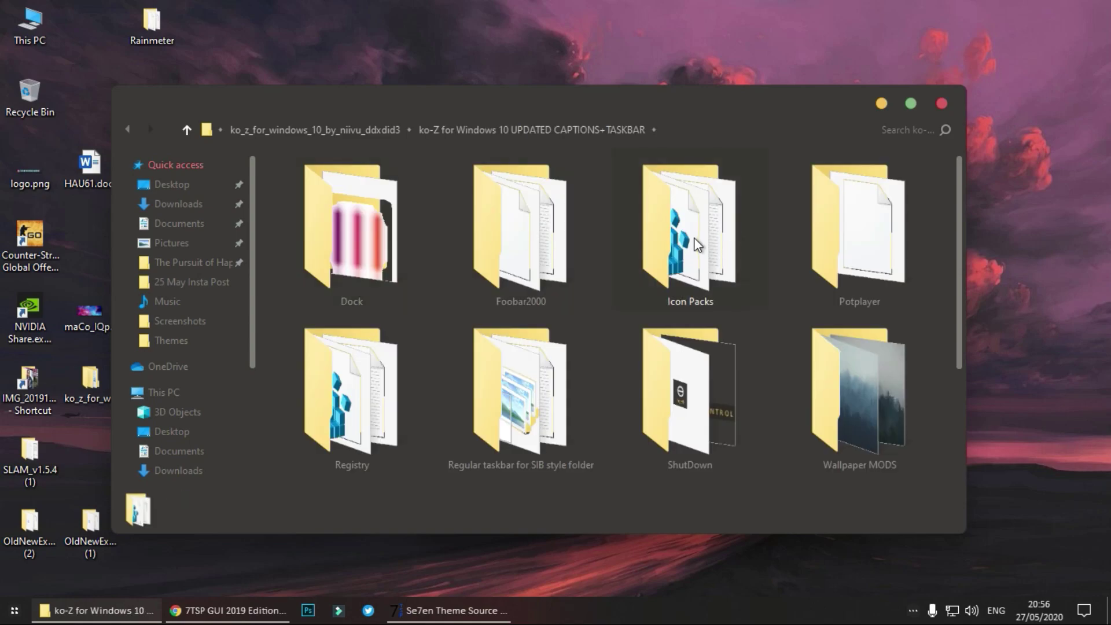
double_click(693, 237)
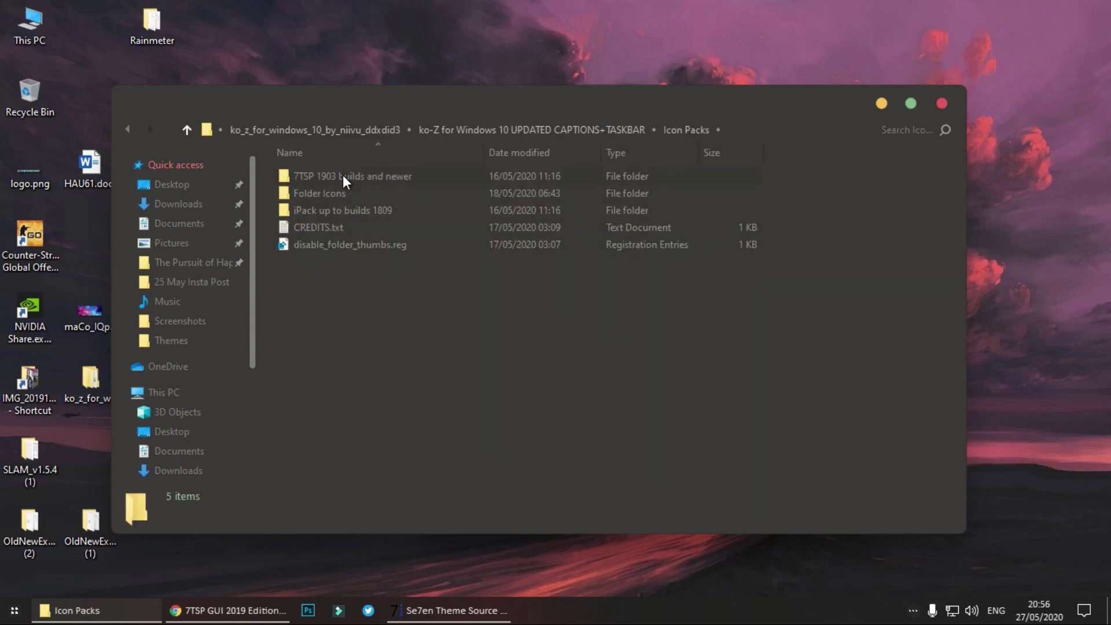
double_click(380, 178)
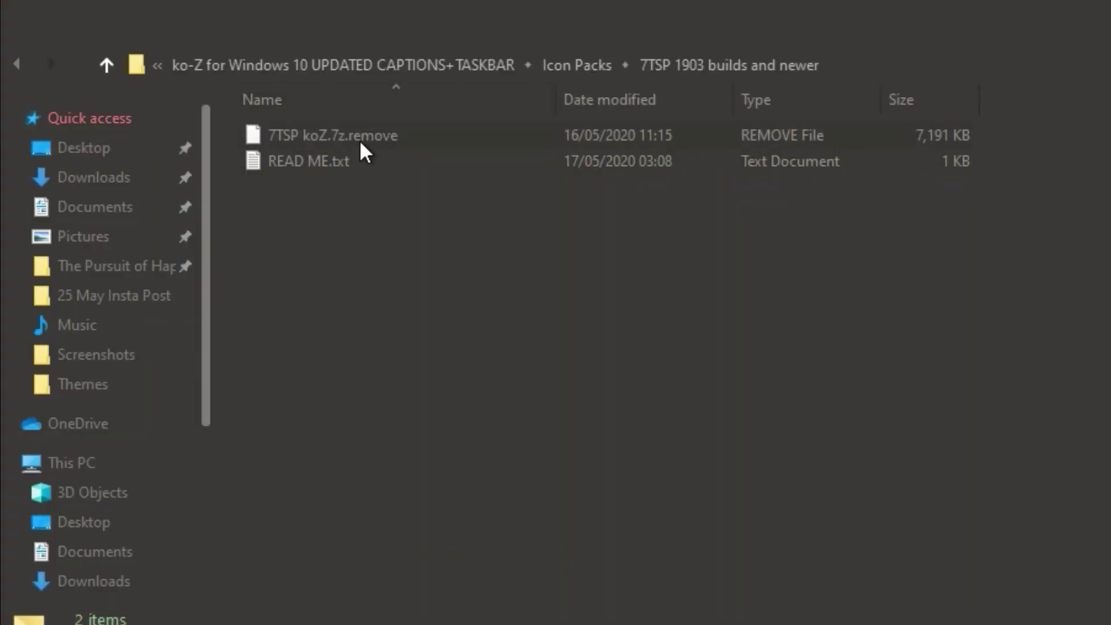
Step: Rename '7TSP koZ.7z.remove' to '7TSP koZ.7z'
right_click(382, 145)
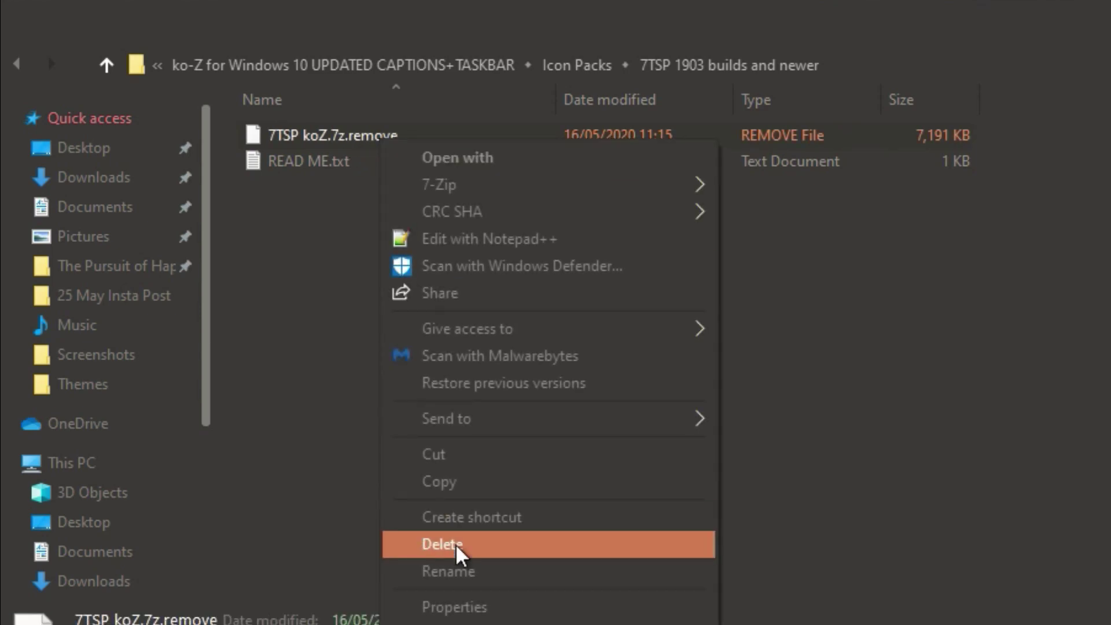
click(454, 571)
key(Escape)
right_click(372, 141)
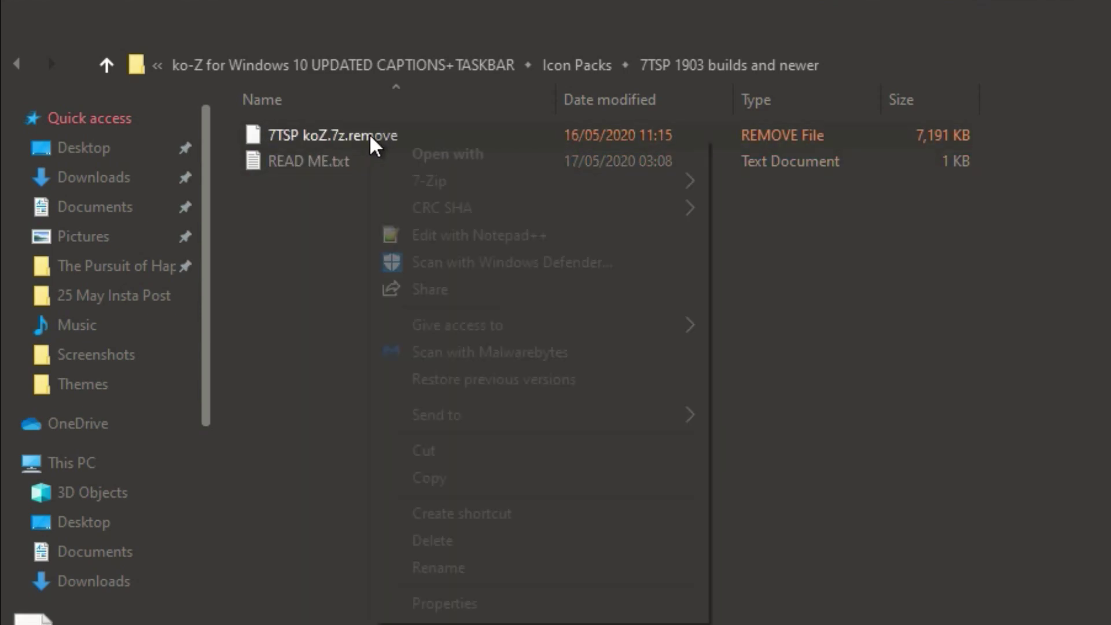
click(488, 571)
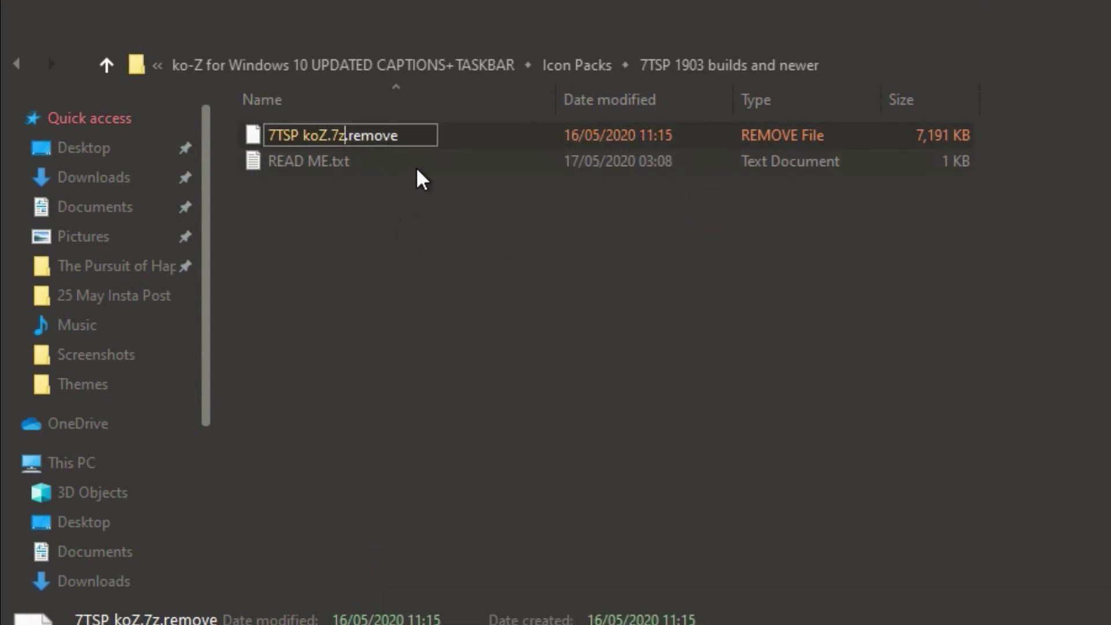
click(354, 139)
key(Delete)
key(Delete)
key(Delete)
key(Delete)
key(Delete)
key(Delete)
key(BackSpace)
key(Return)
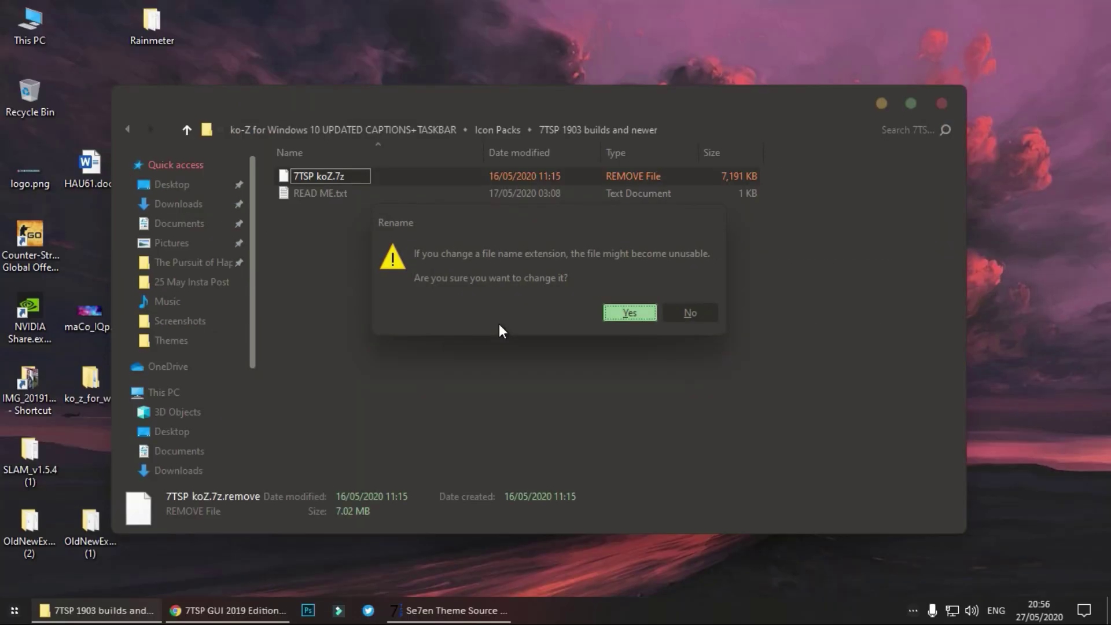
click(629, 313)
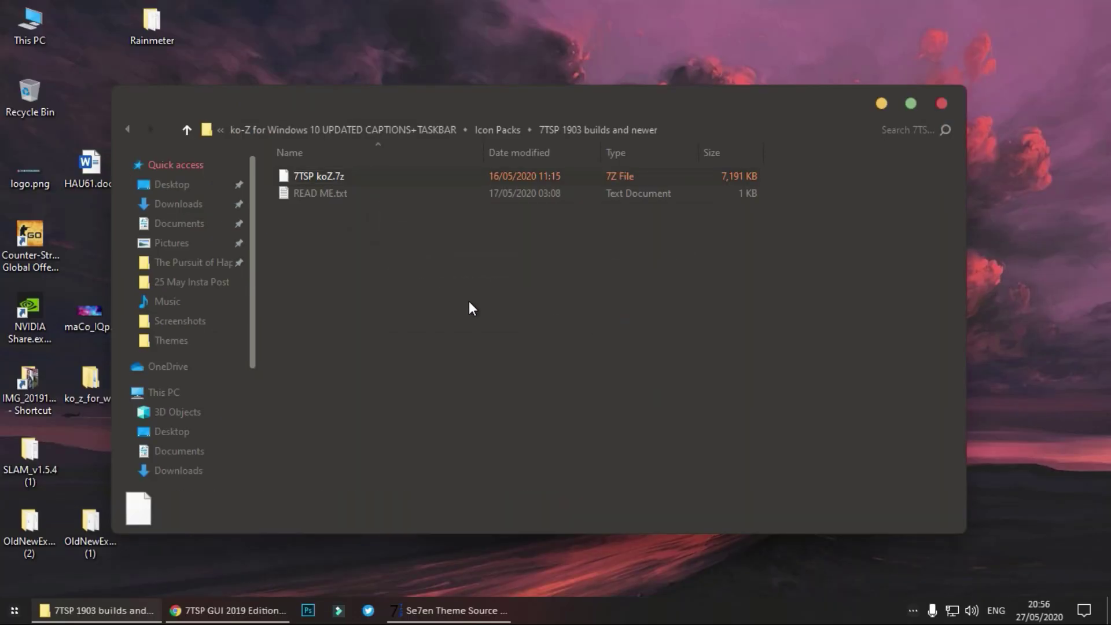
Step: Load the 7TSP koZ.7z custom pack and patch the system with it, confirming the restore point
drag(435, 106, 535, 361)
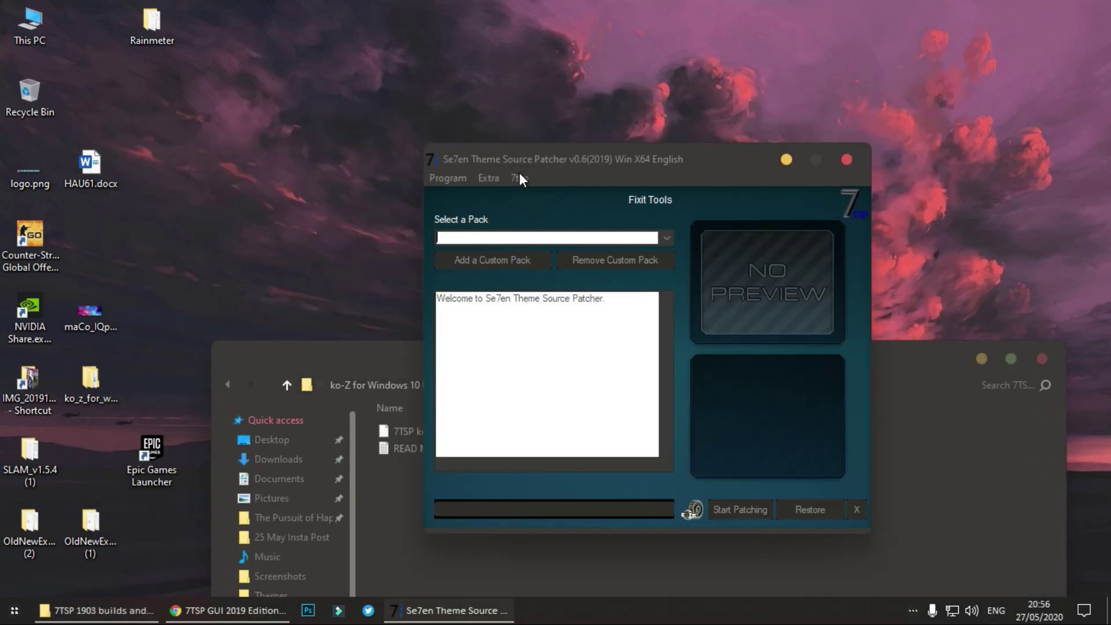
click(505, 260)
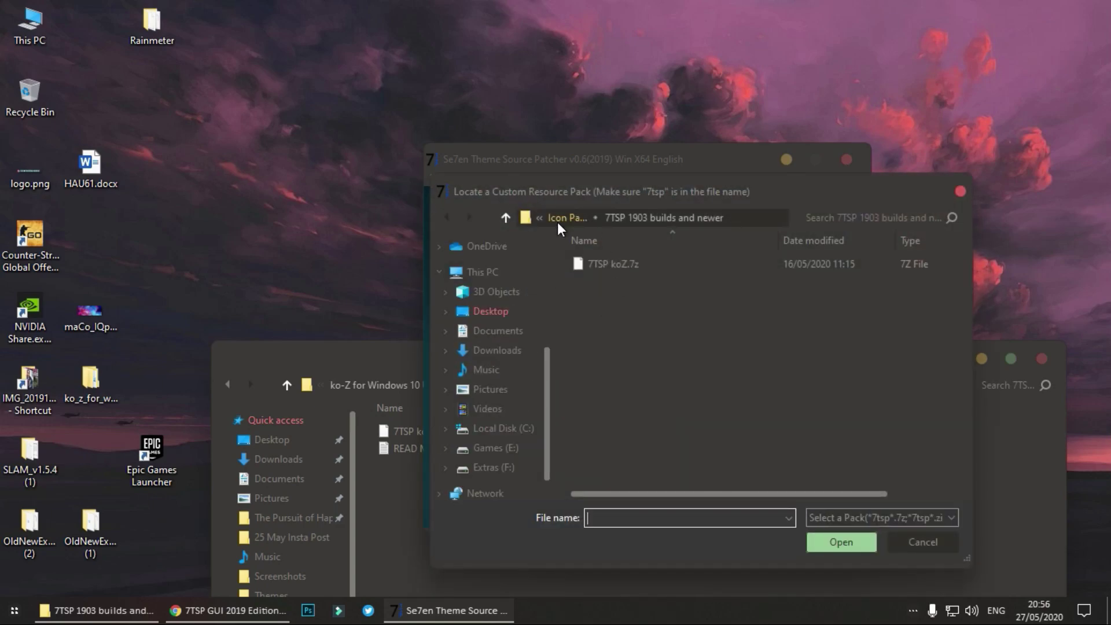
click(627, 263)
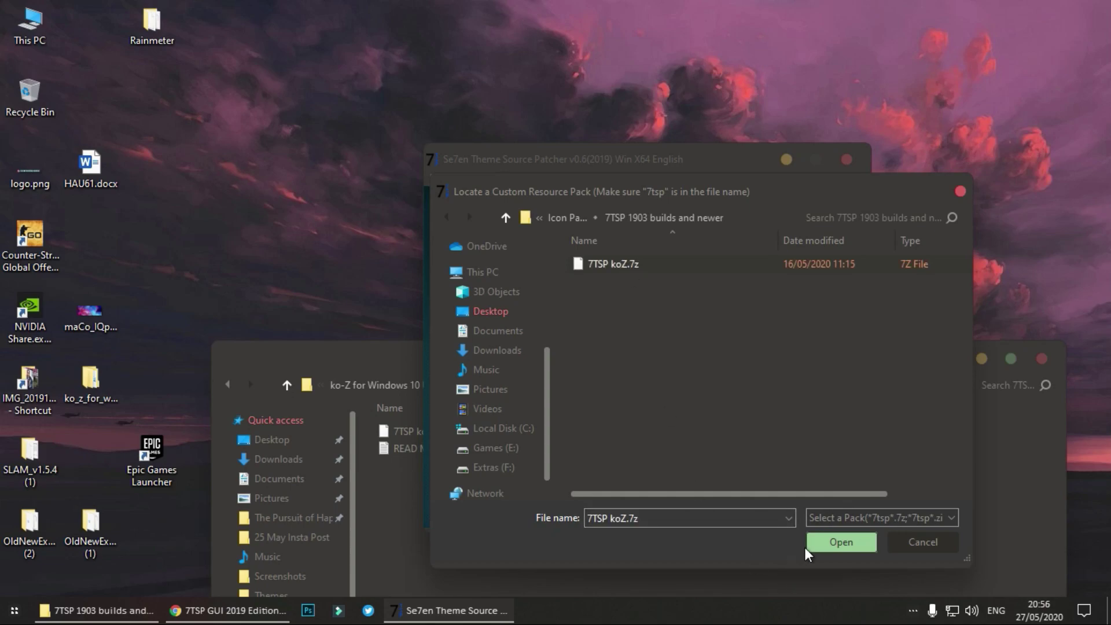
click(829, 544)
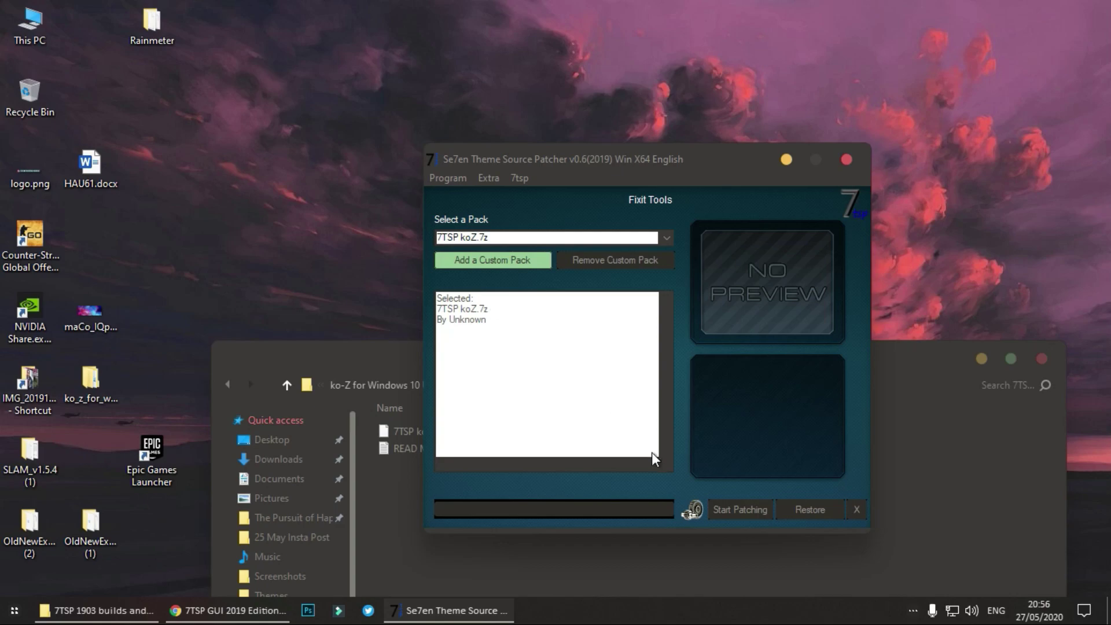
click(738, 510)
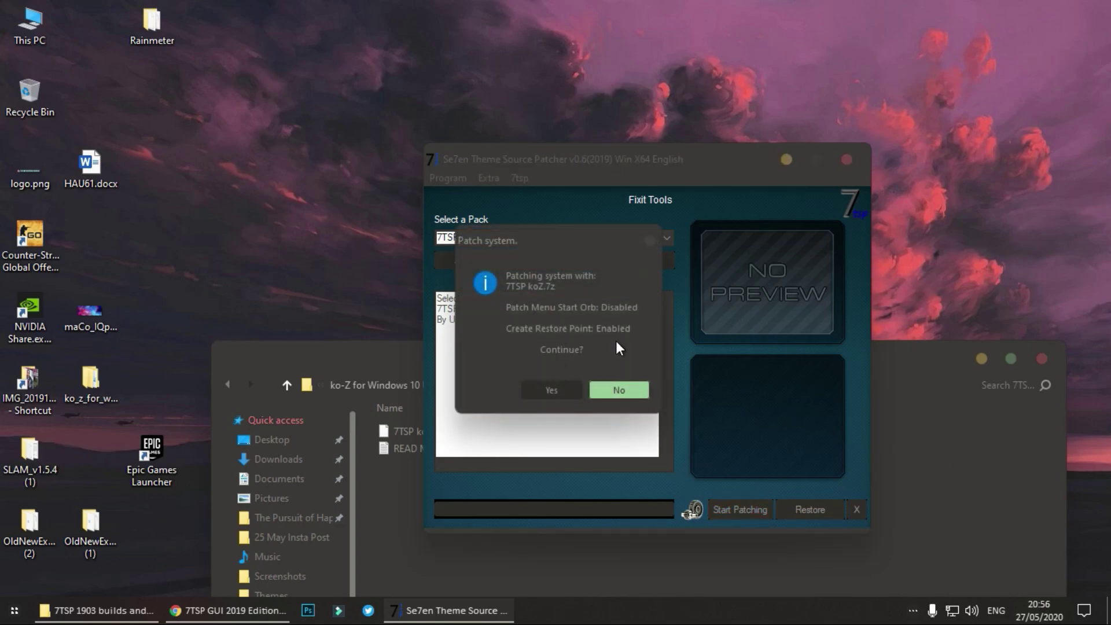
click(551, 389)
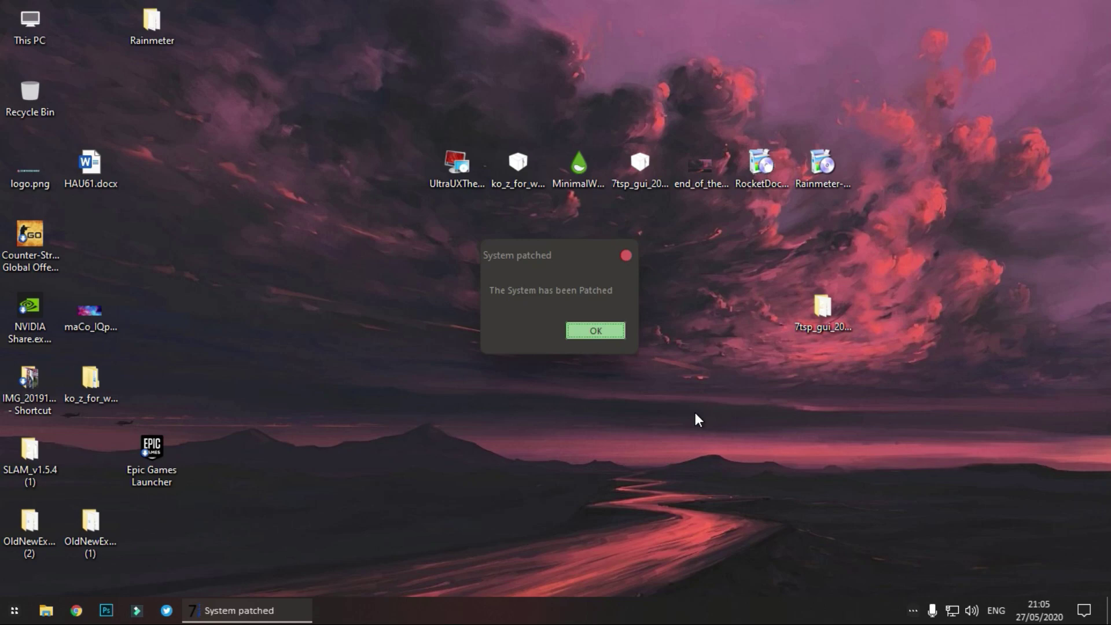
Step: Dismiss the System patched message and inspect the new ko-Z drive and folder icons in This PC
click(603, 335)
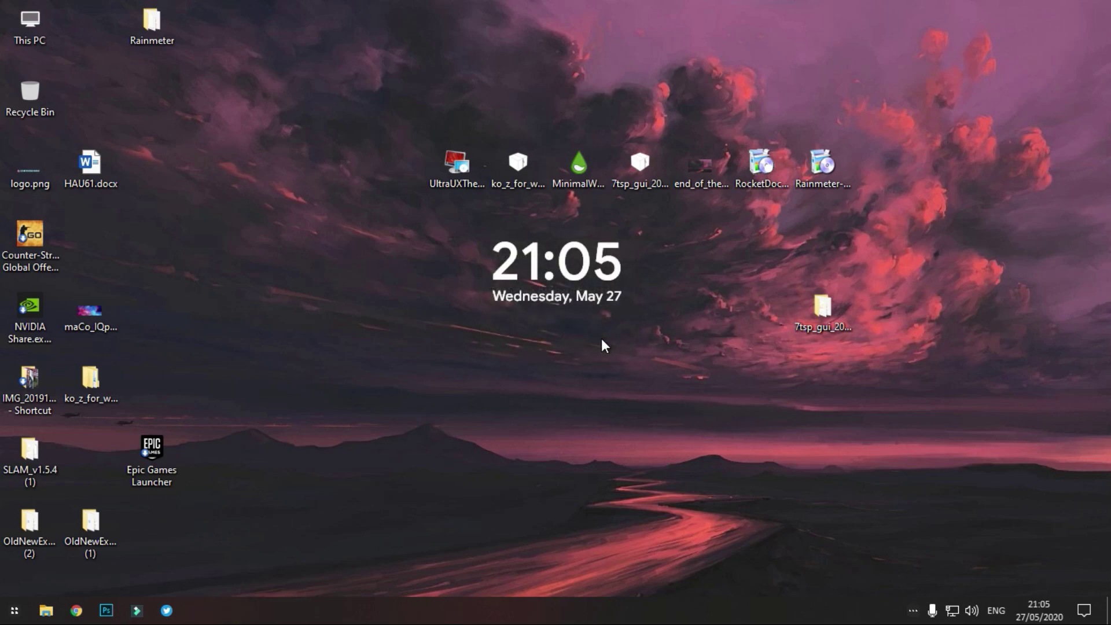
double_click(31, 29)
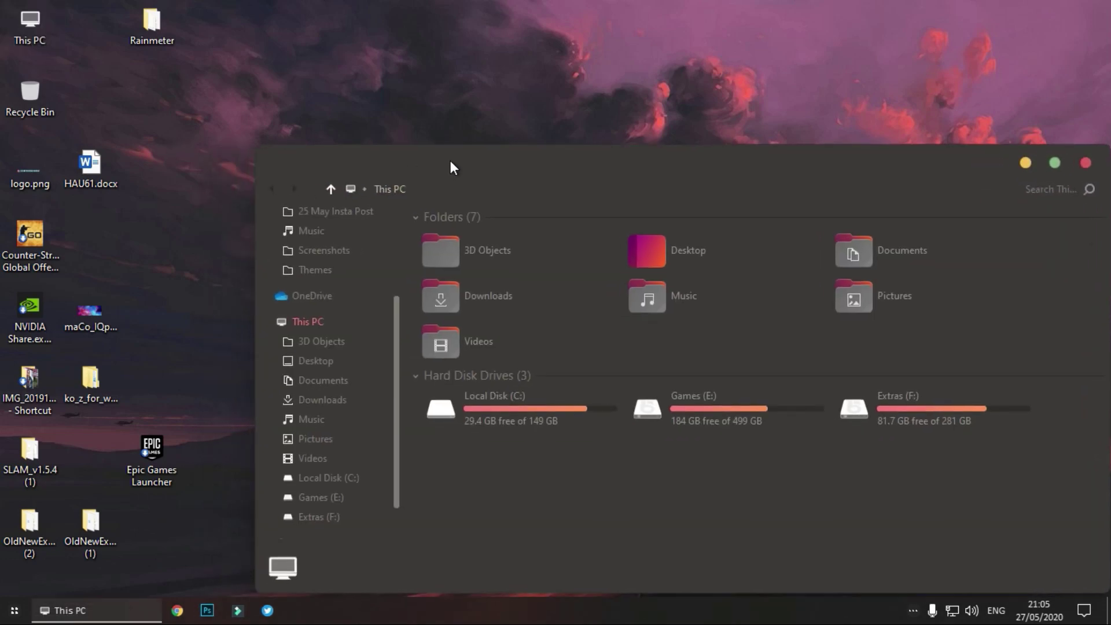
drag(451, 166, 353, 123)
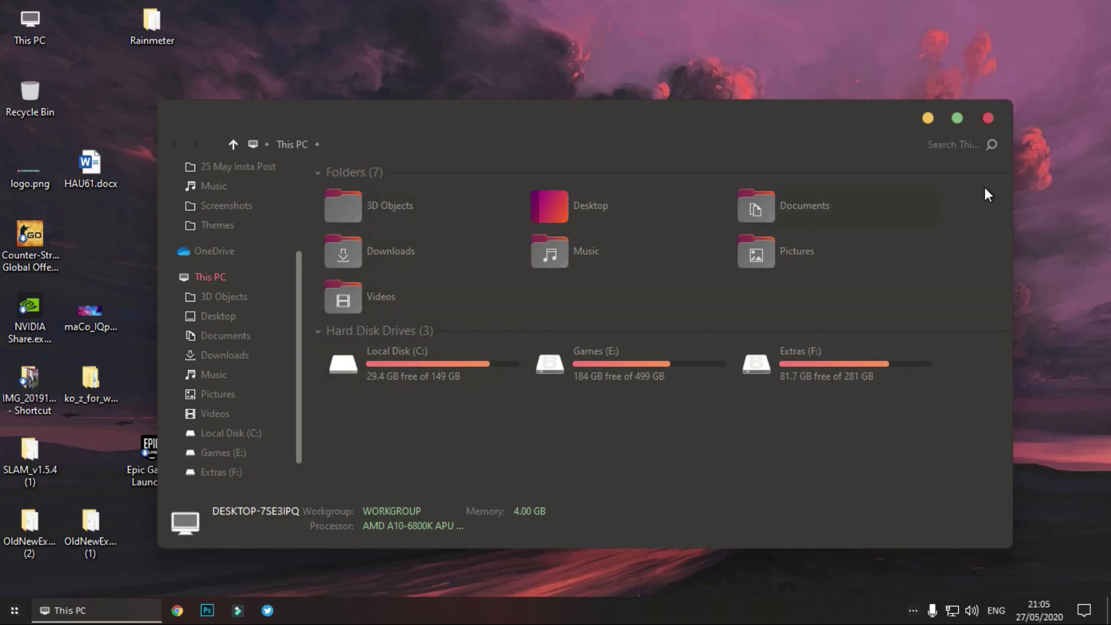
click(957, 118)
drag(681, 3, 381, 107)
drag(850, 520, 962, 575)
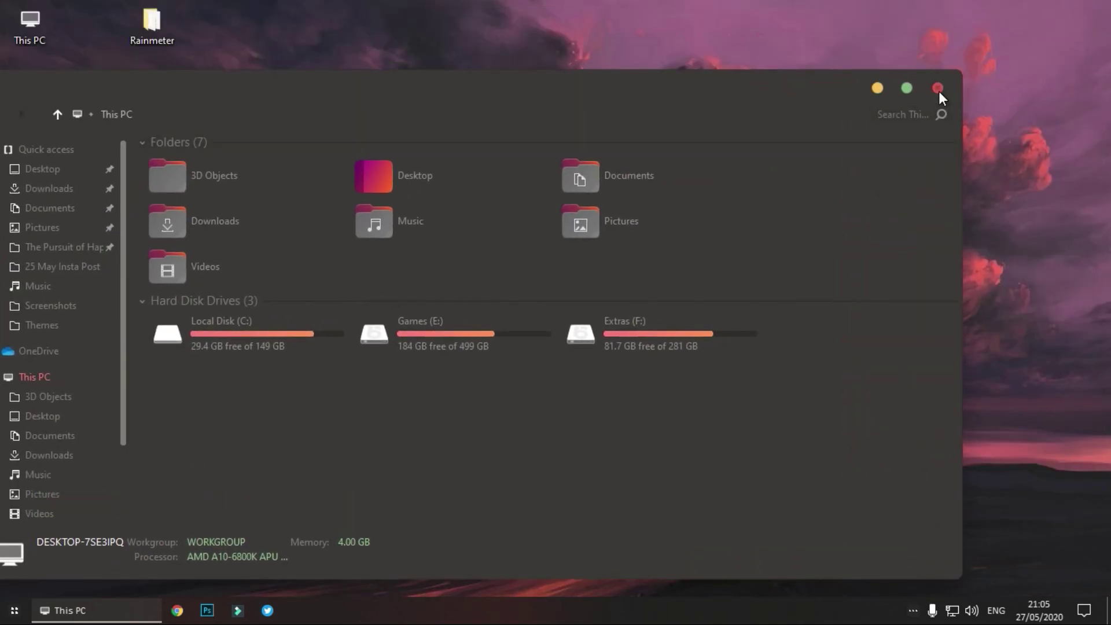
click(938, 87)
Step: Check the restyled Start menu and review This PC's new icons once more
click(14, 609)
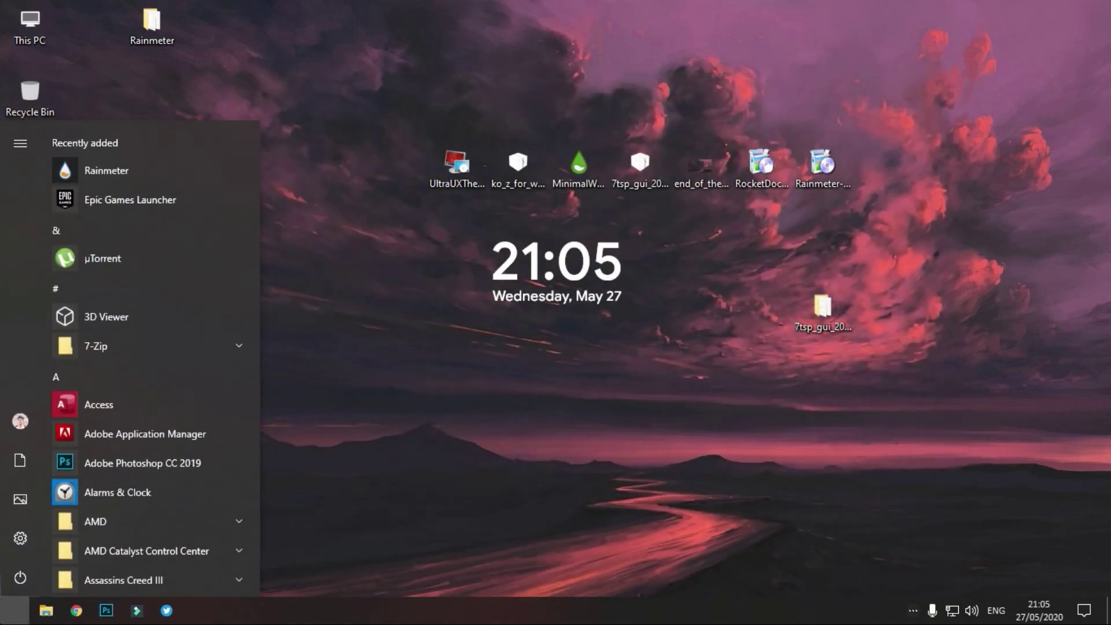
click(15, 609)
double_click(32, 23)
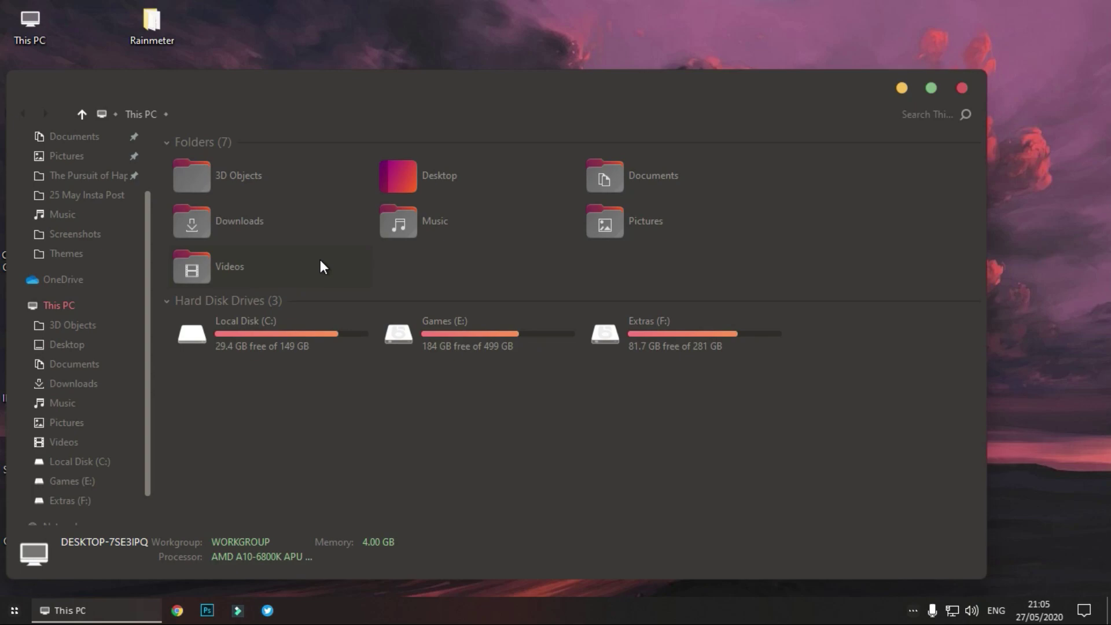
click(961, 88)
click(14, 610)
click(14, 610)
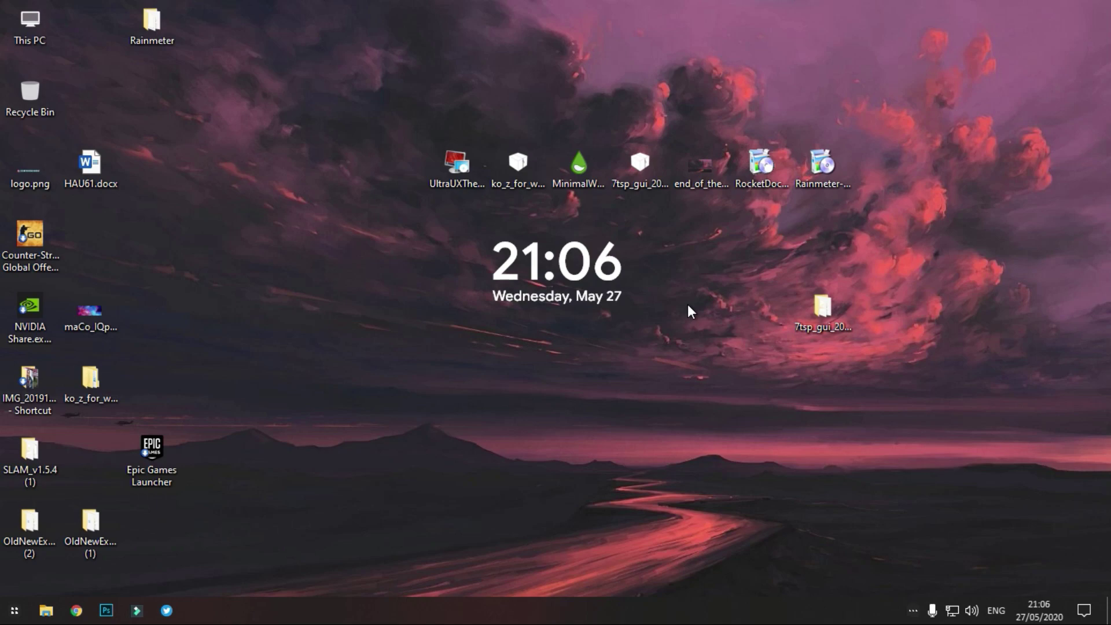
Step: Install RocketDock v1.3.5 in English to C:\Program Files (x86)\RocketDock with a desktop icon
double_click(759, 174)
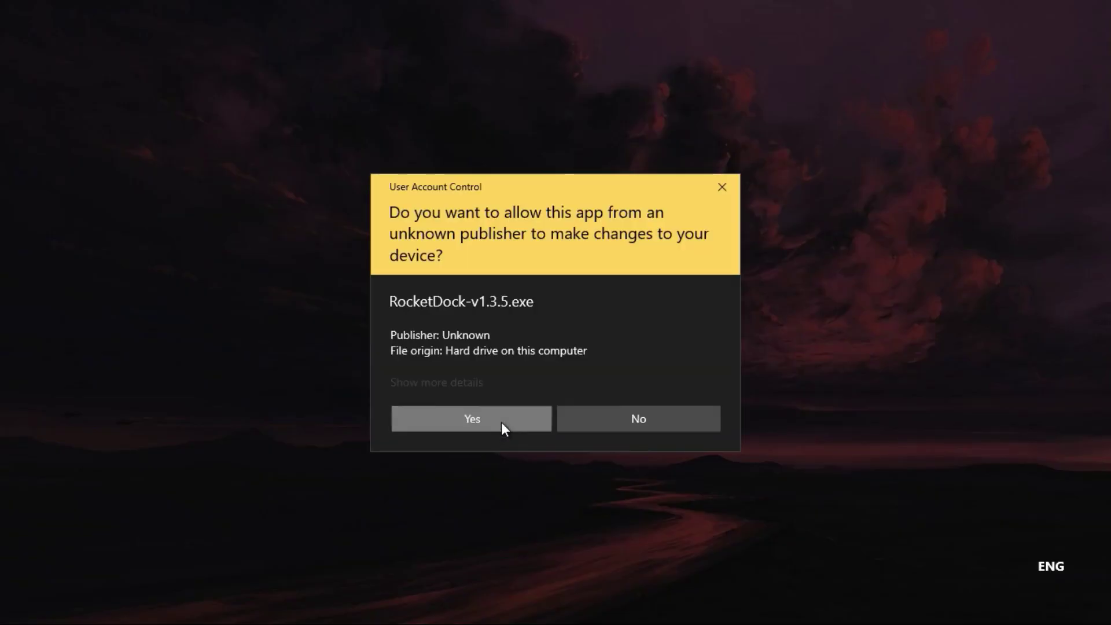
click(501, 422)
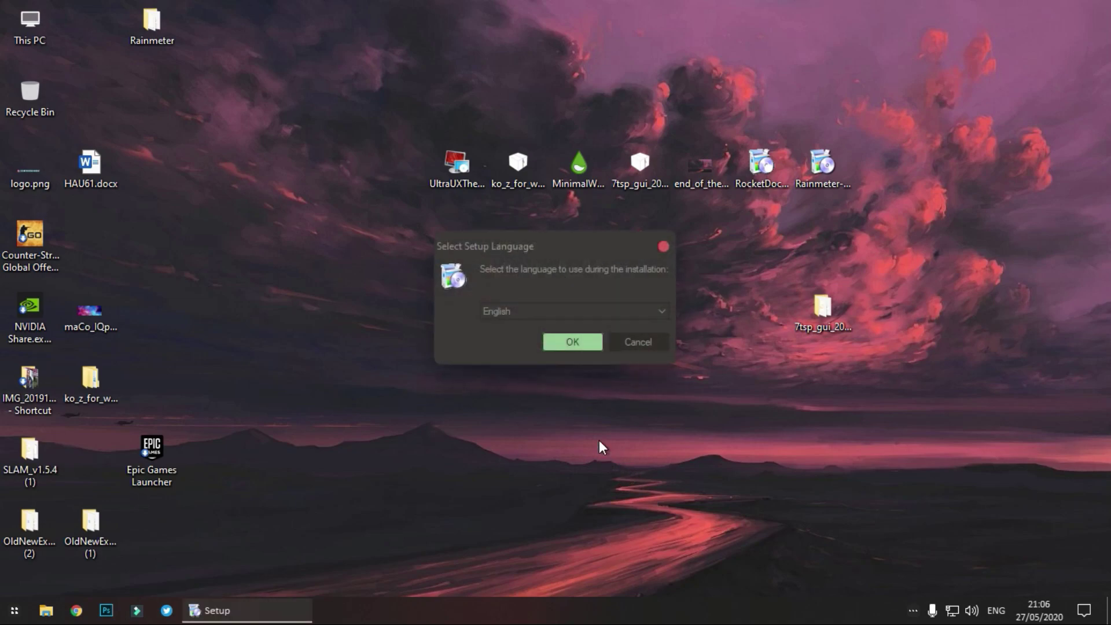
key(Return)
key(Return)
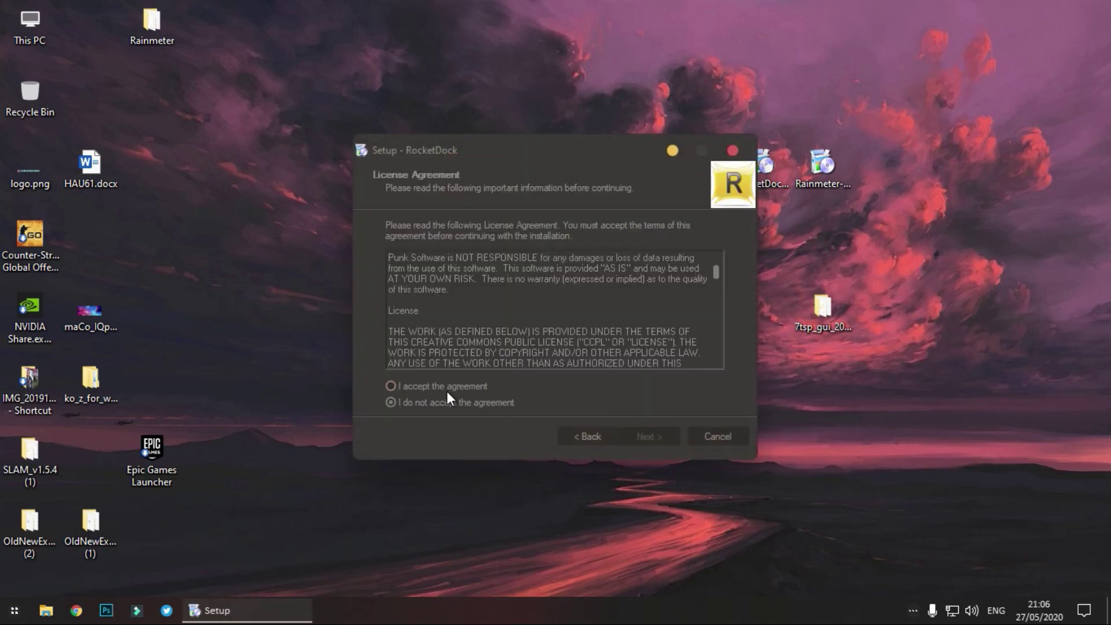
click(447, 390)
key(Return)
click(631, 434)
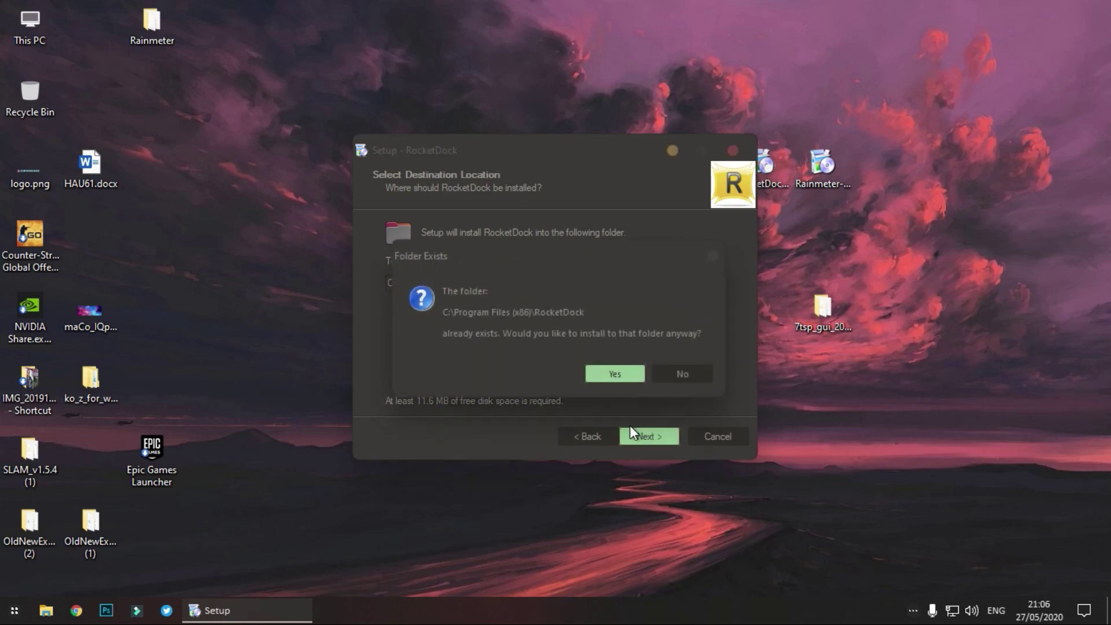
key(Return)
click(464, 277)
click(642, 441)
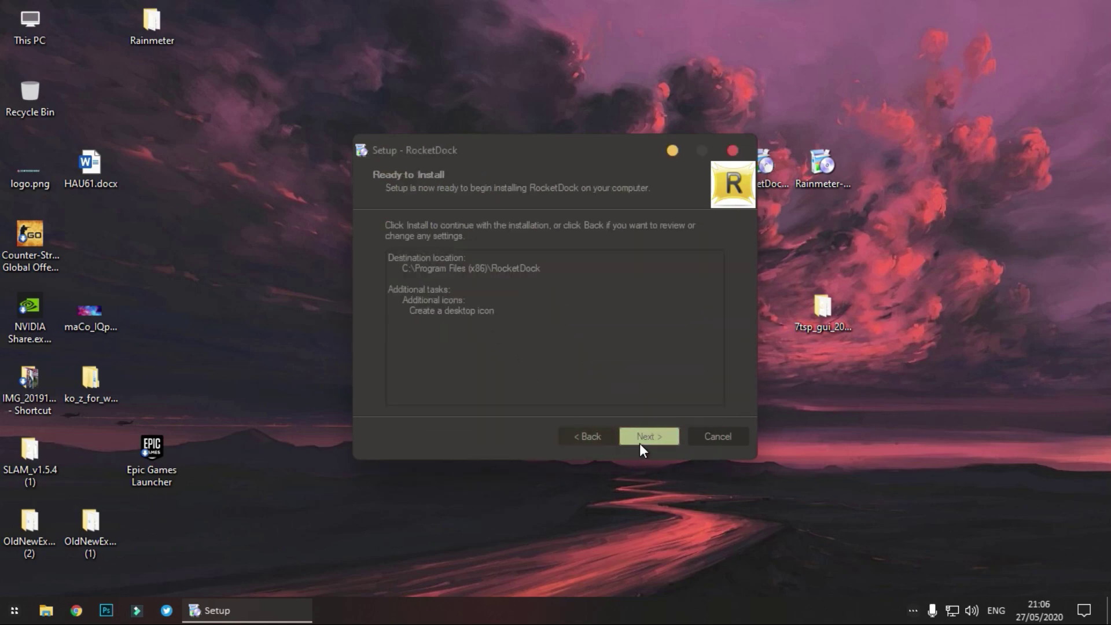
click(646, 433)
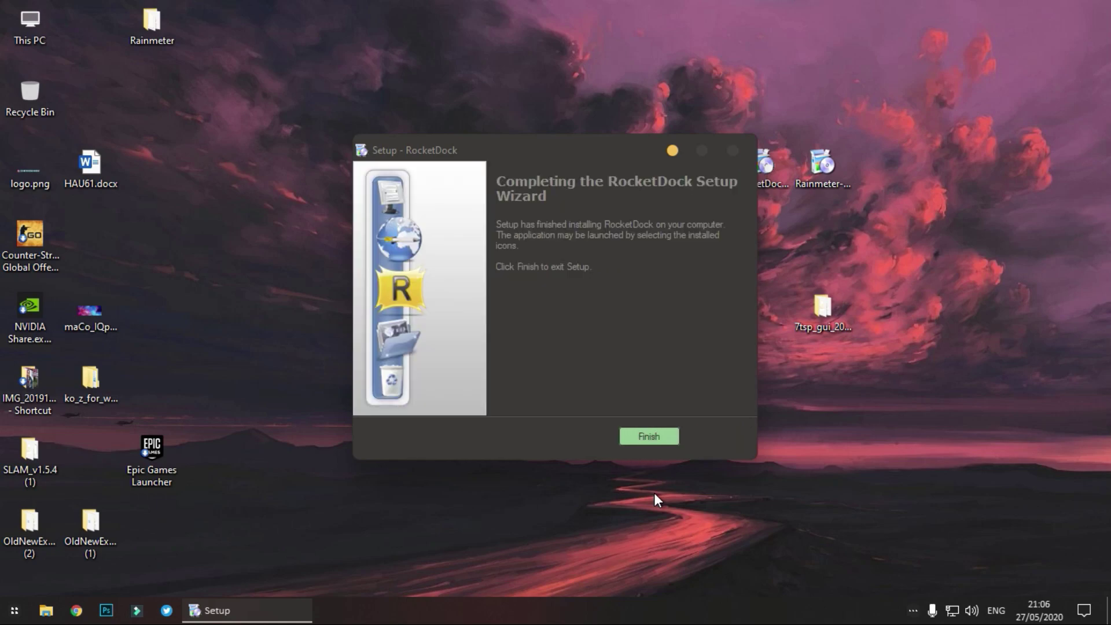
click(655, 437)
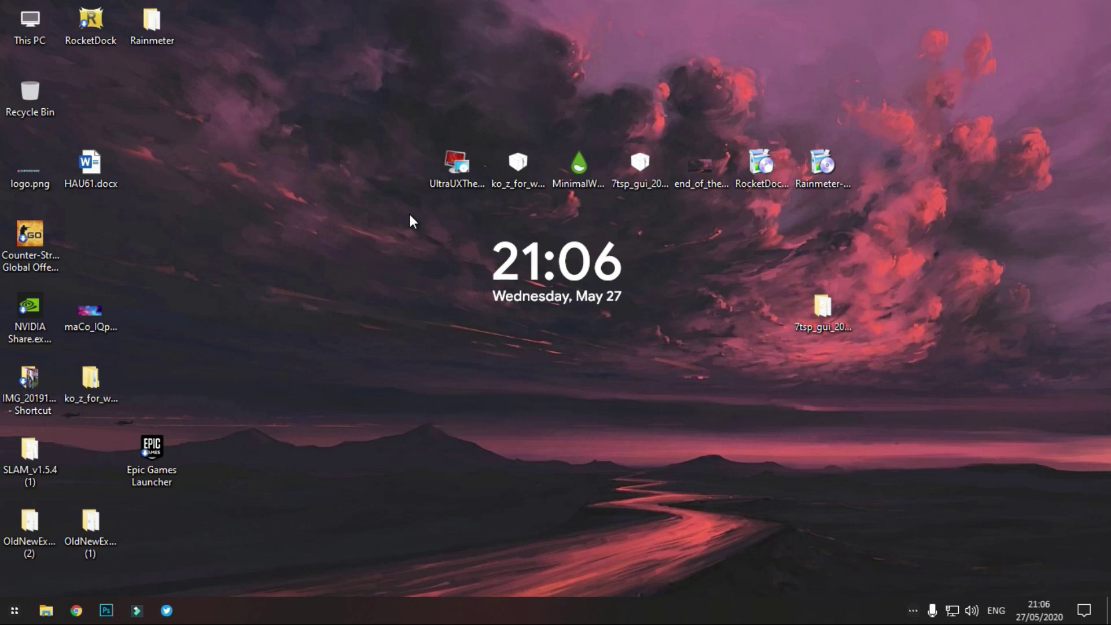
Step: Copy the koZ skin folder from the ko-Z theme download's Dock folder
drag(113, 400, 420, 405)
click(478, 377)
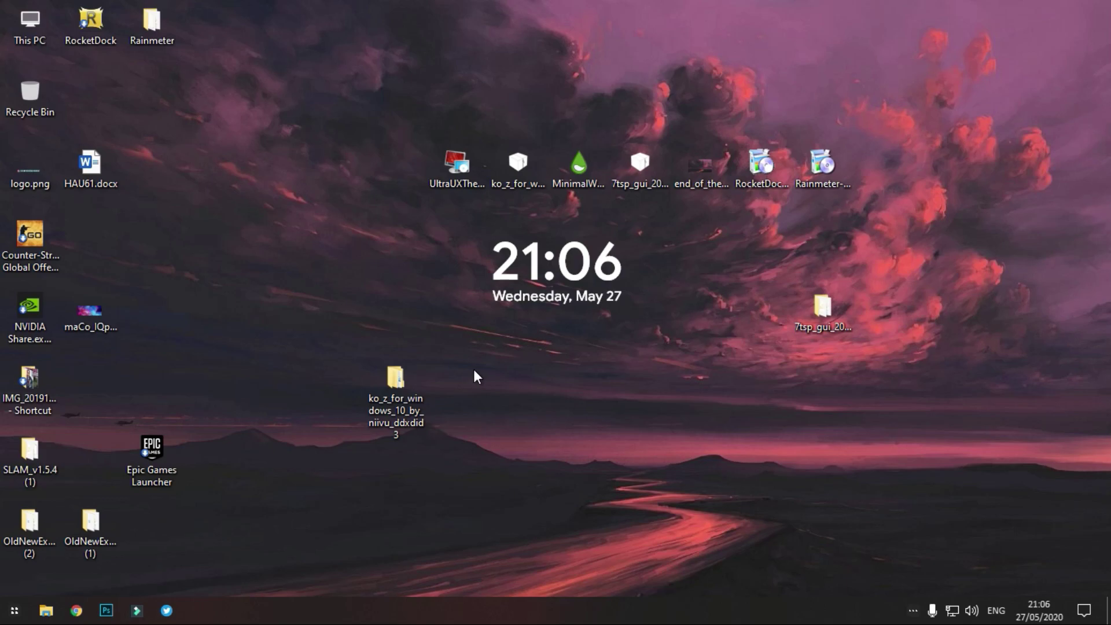
double_click(397, 399)
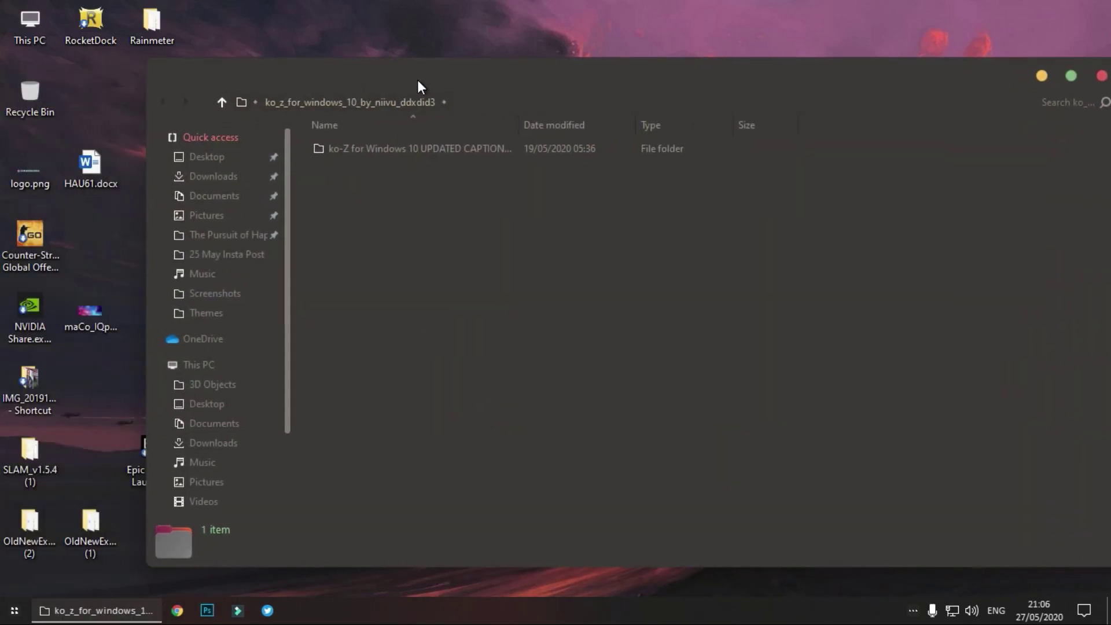
double_click(428, 151)
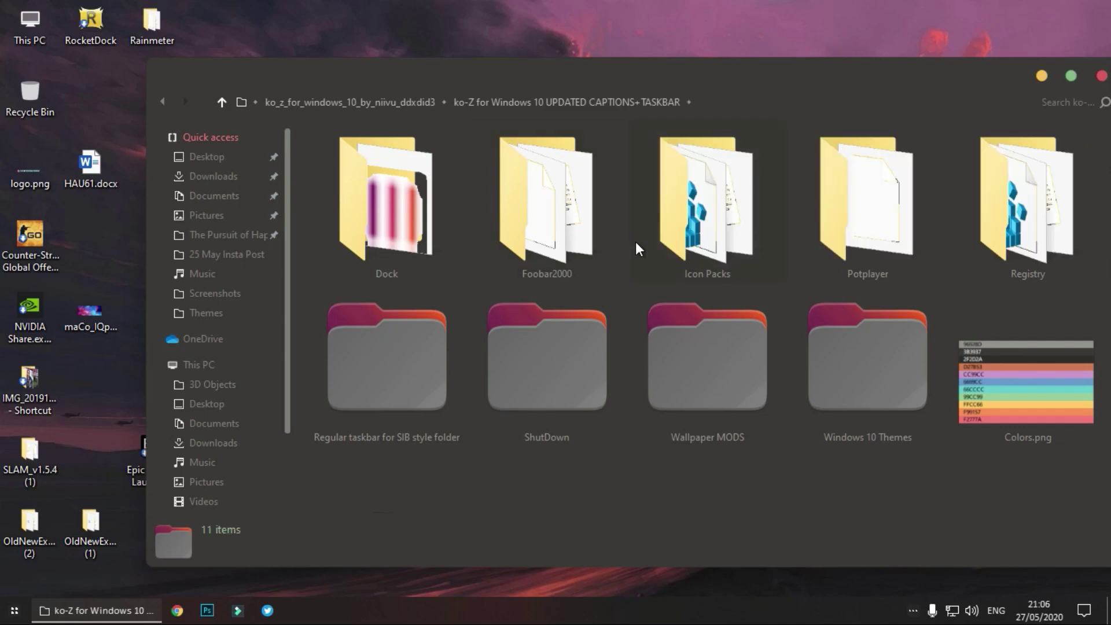
double_click(398, 196)
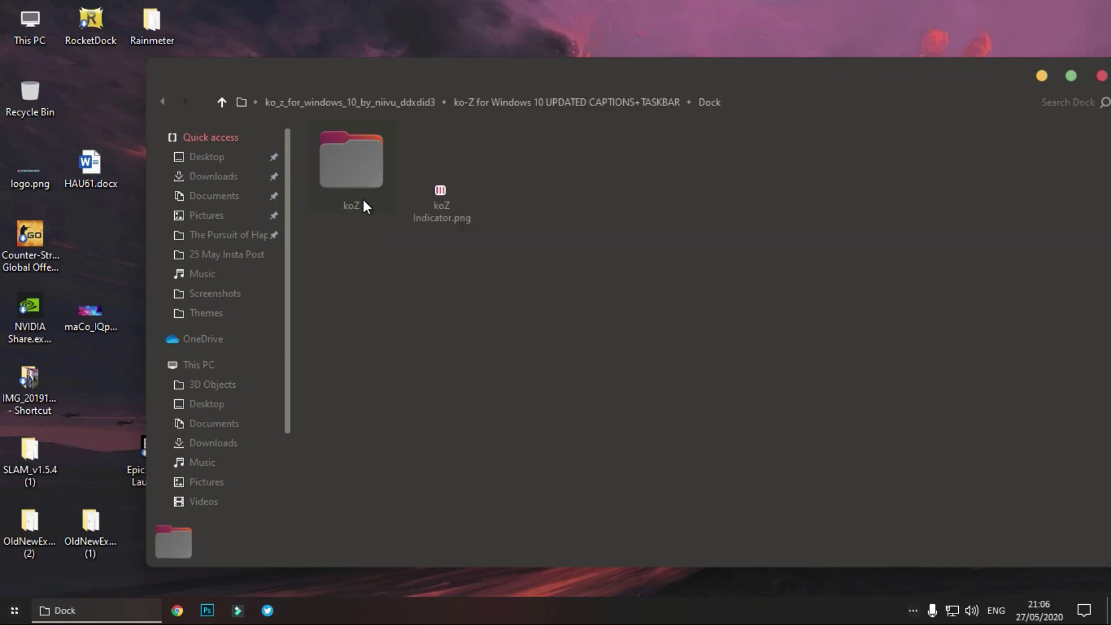
right_click(354, 174)
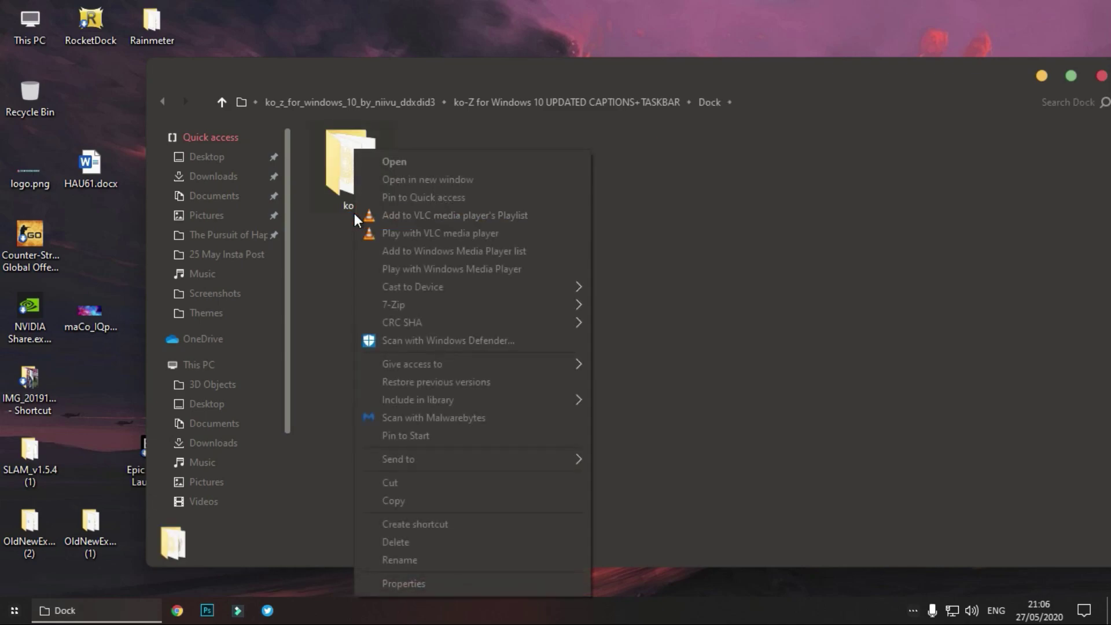
click(408, 497)
Step: Paste koZ into C:\Program Files (x86)\RocketDock\Skins, merging and replacing files with admin permission
scroll(230, 492, down, 3)
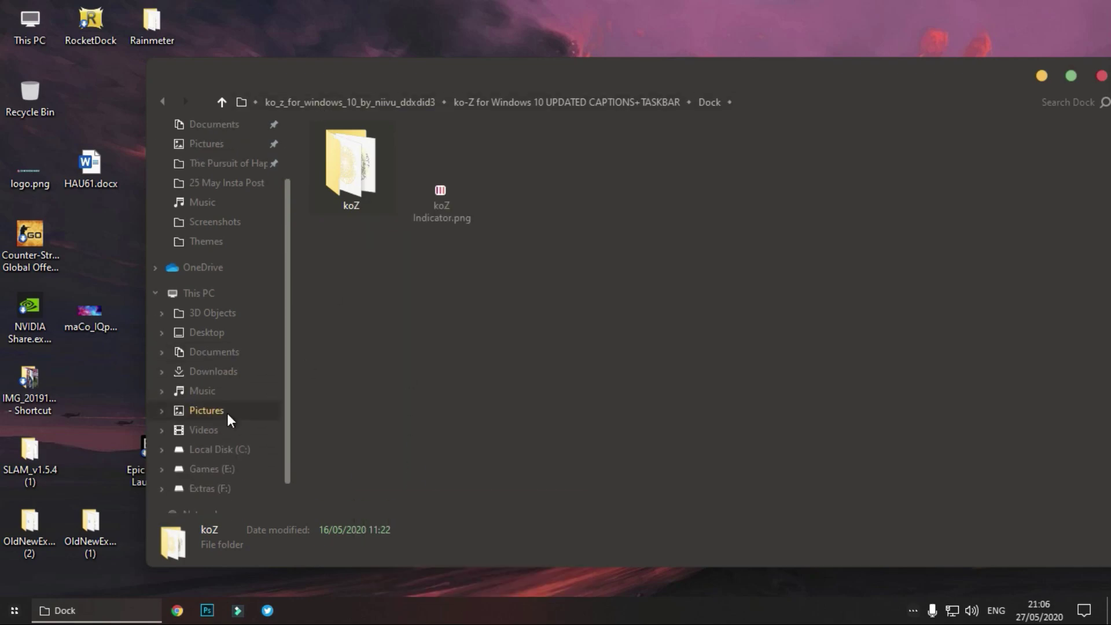
click(224, 434)
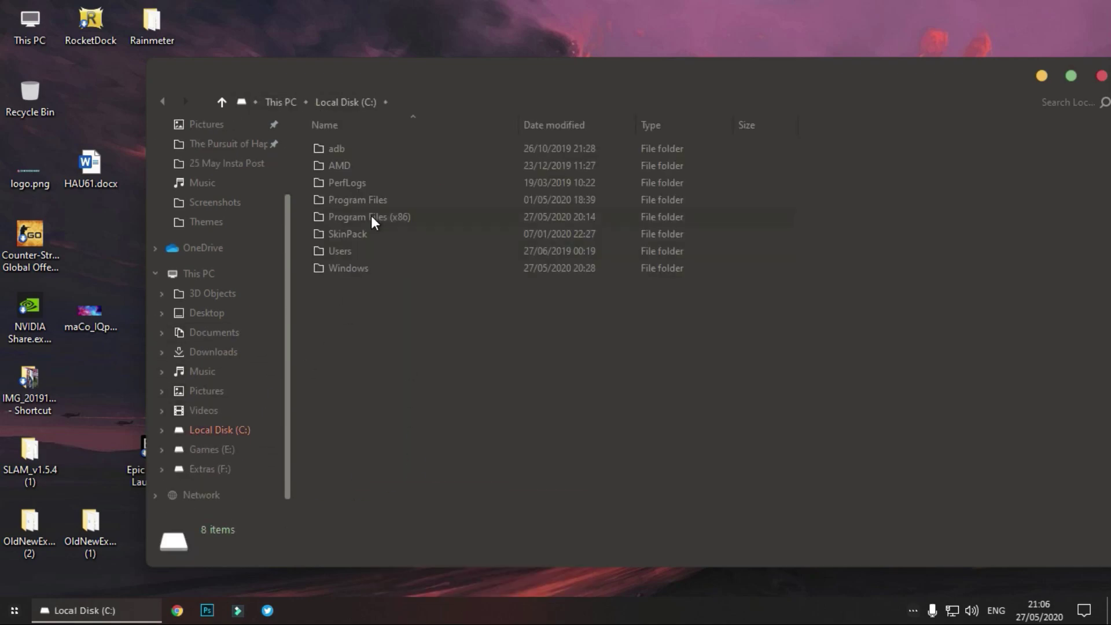
double_click(371, 216)
scroll(391, 266, down, 4)
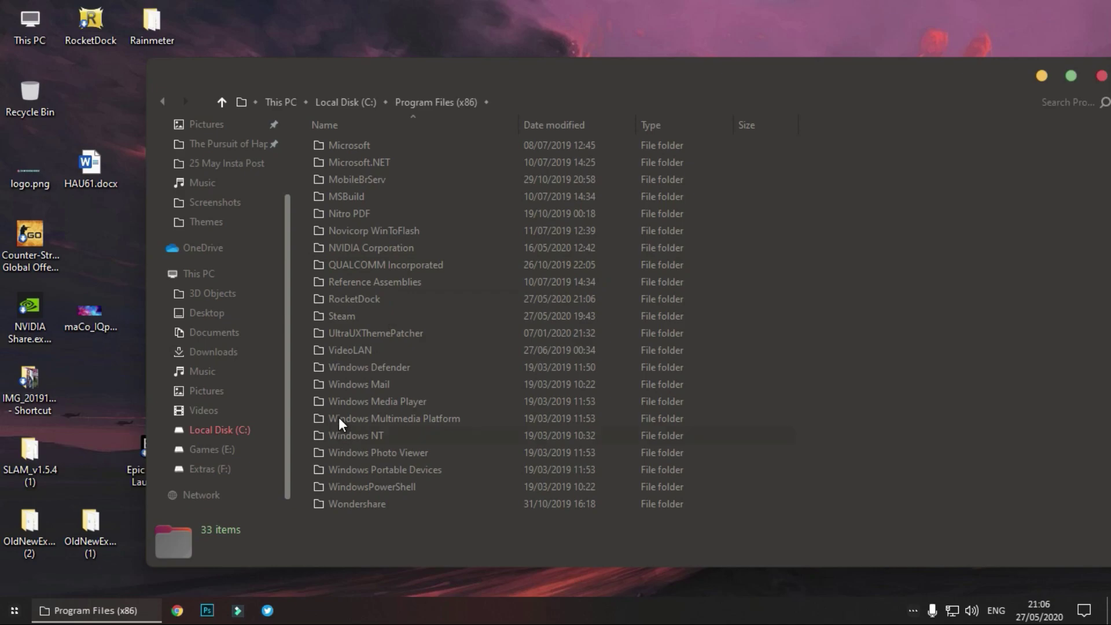
double_click(349, 301)
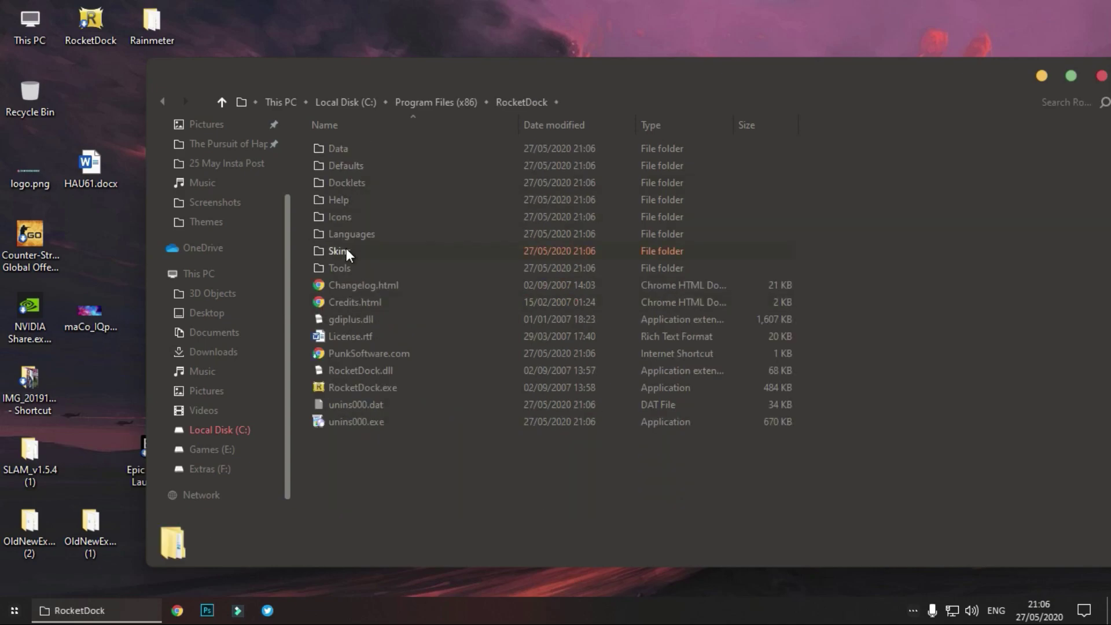
double_click(346, 248)
right_click(869, 240)
click(876, 377)
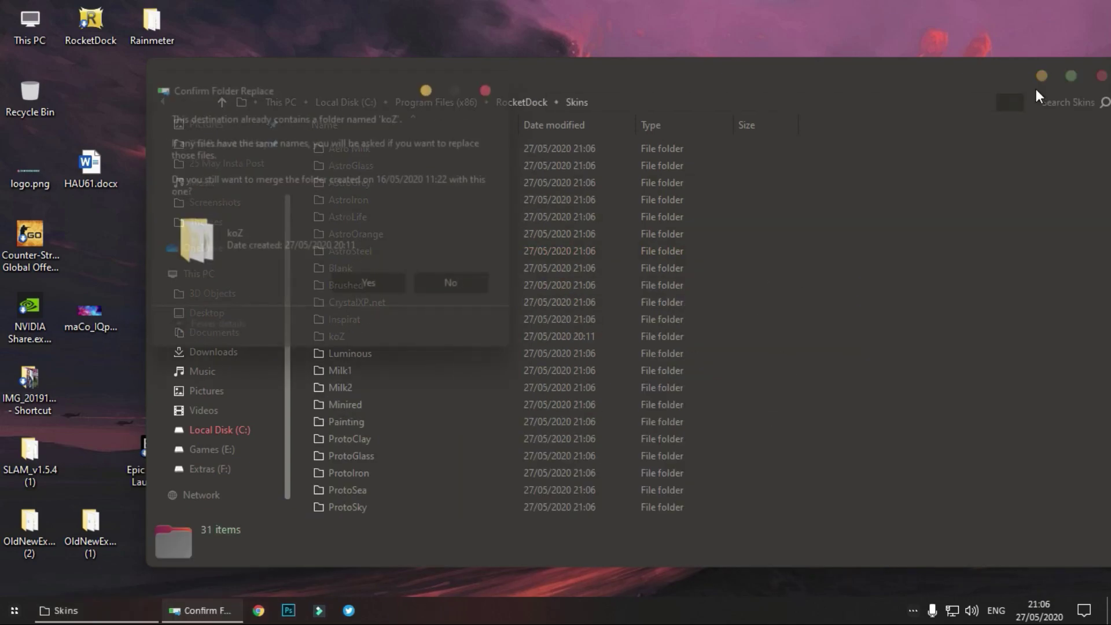
click(355, 285)
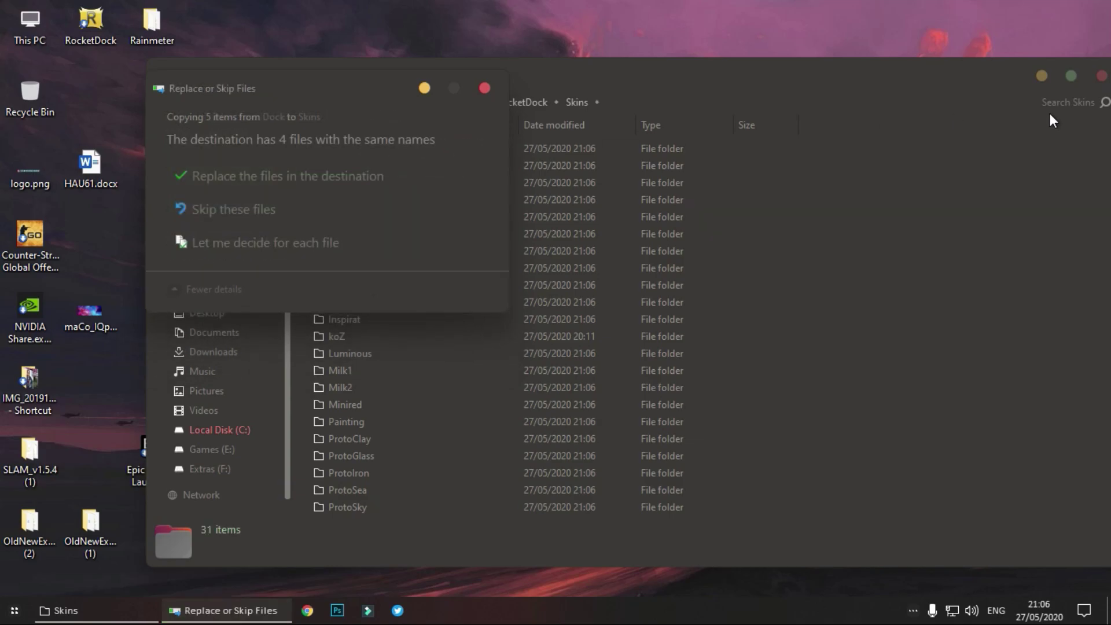
click(345, 183)
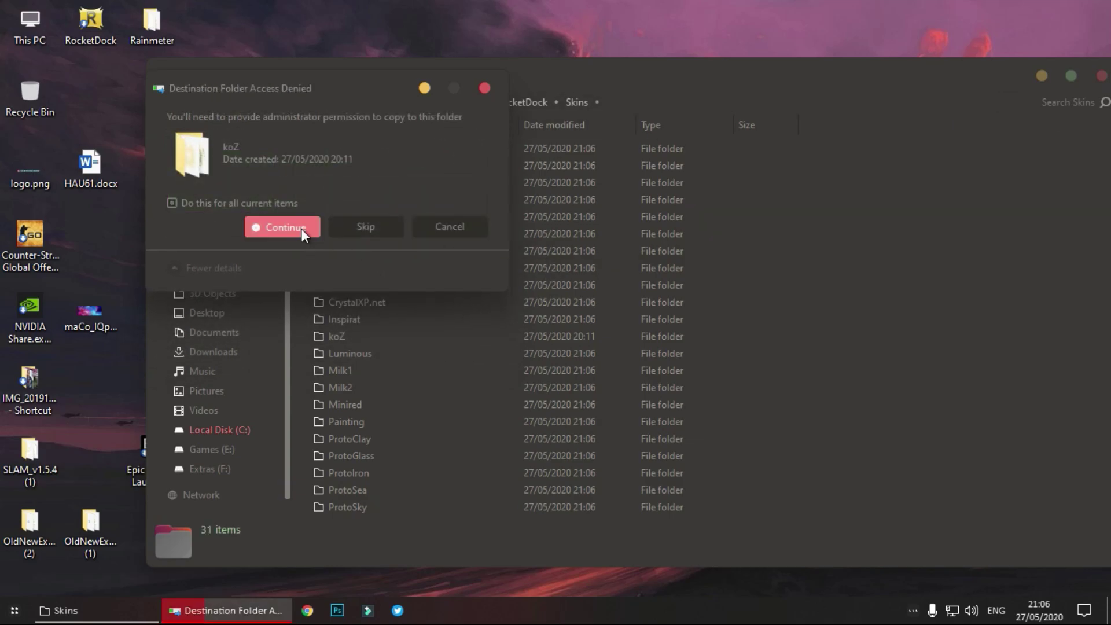
click(300, 227)
click(1099, 74)
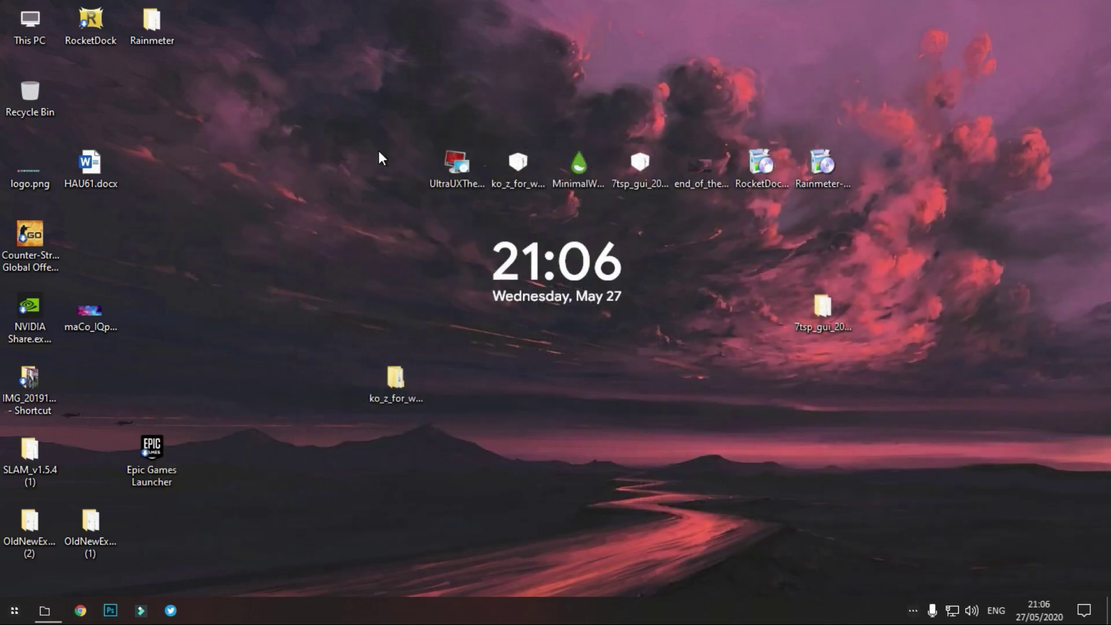
Step: Launch RocketDock and pick the koZ theme on the Style tab of Dock Settings
double_click(90, 23)
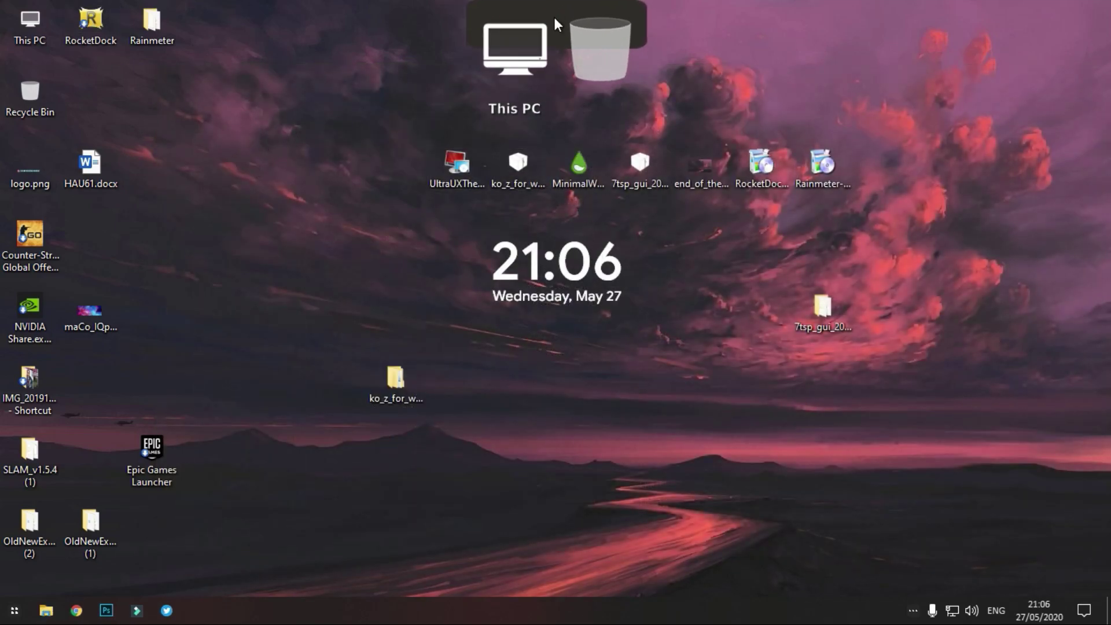
right_click(555, 19)
mouse_move(594, 136)
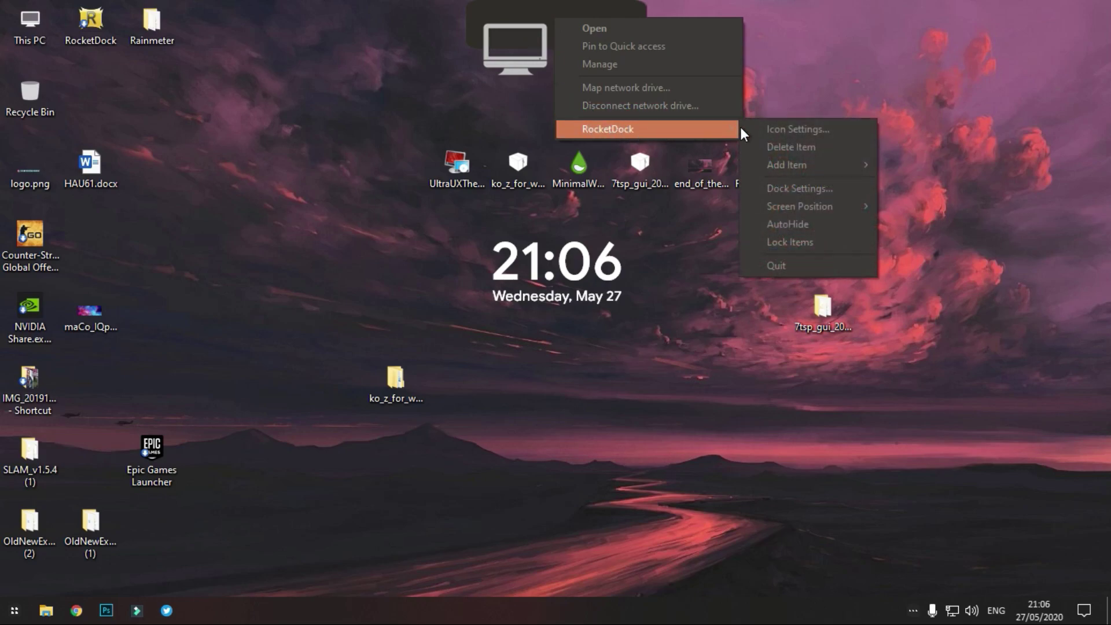
click(793, 189)
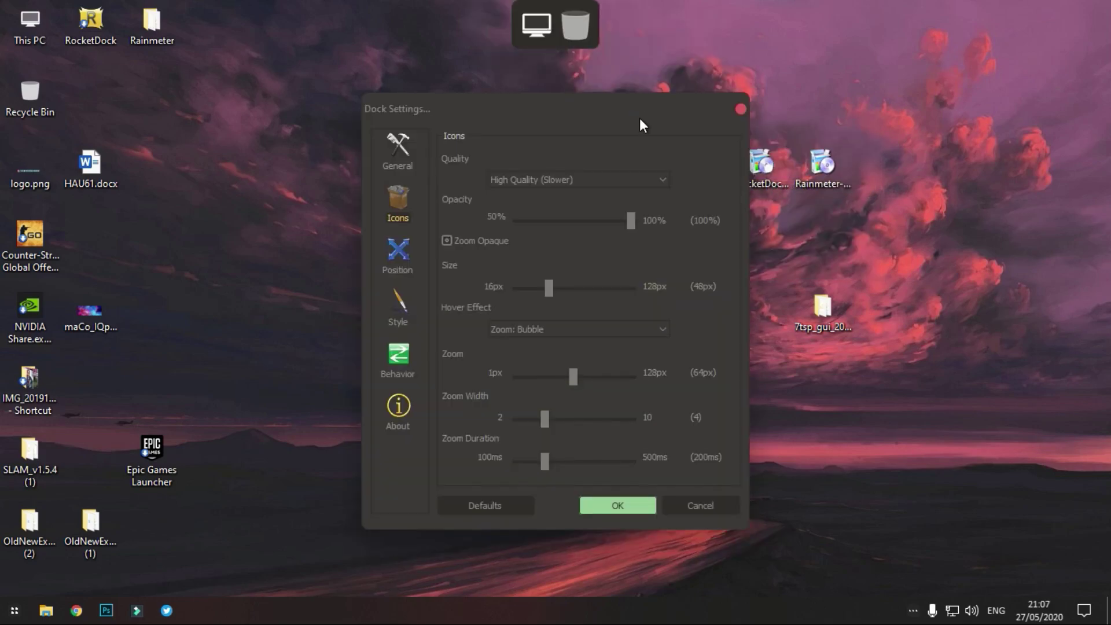
click(401, 304)
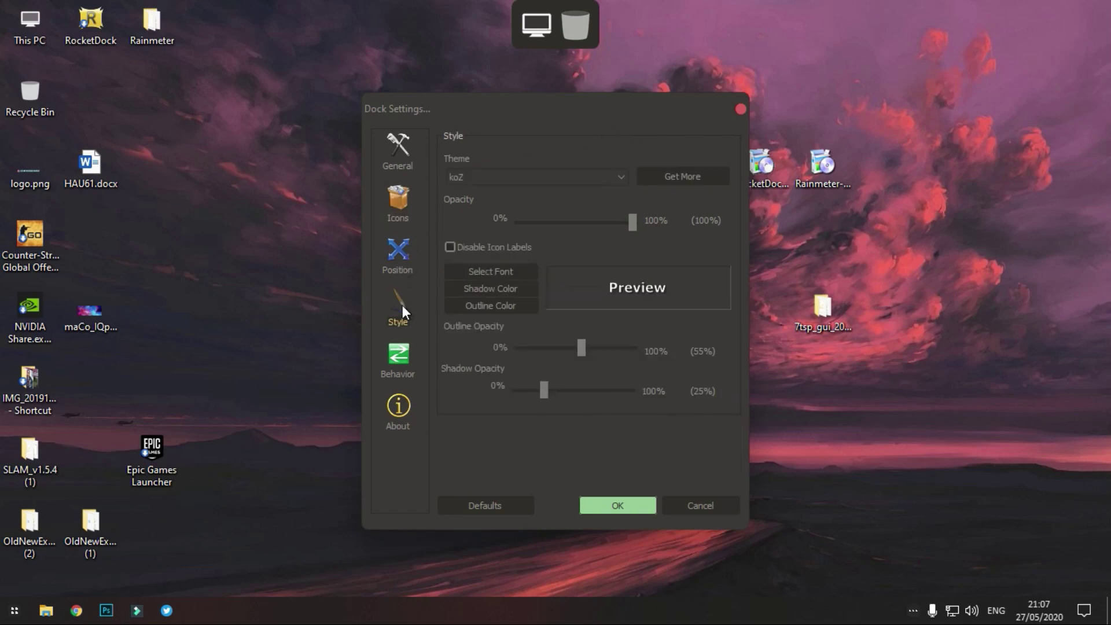
click(469, 178)
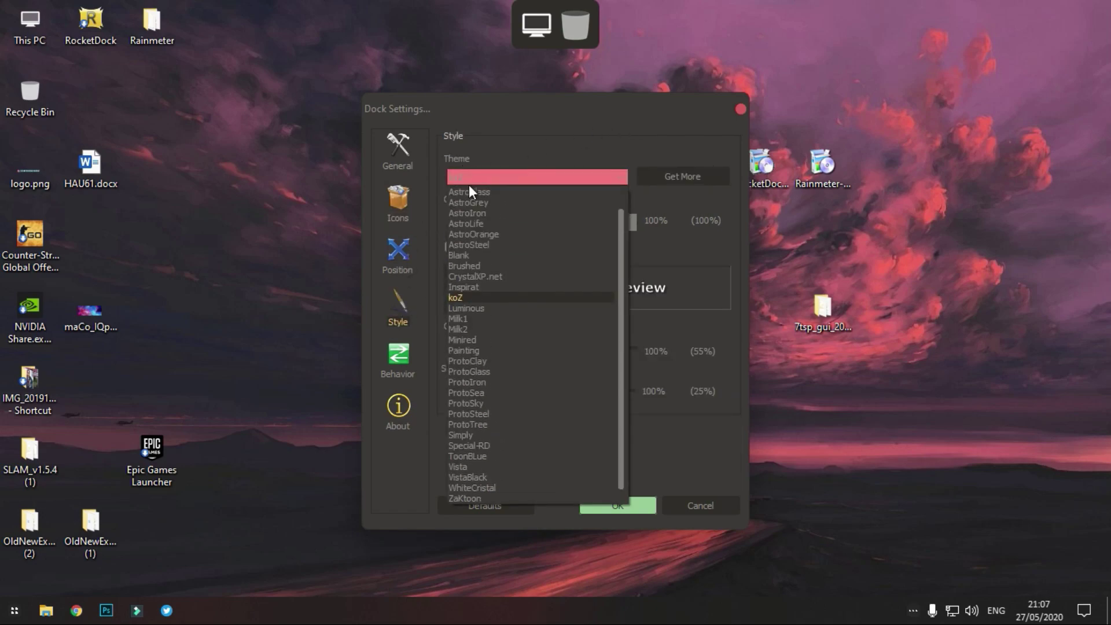
click(460, 299)
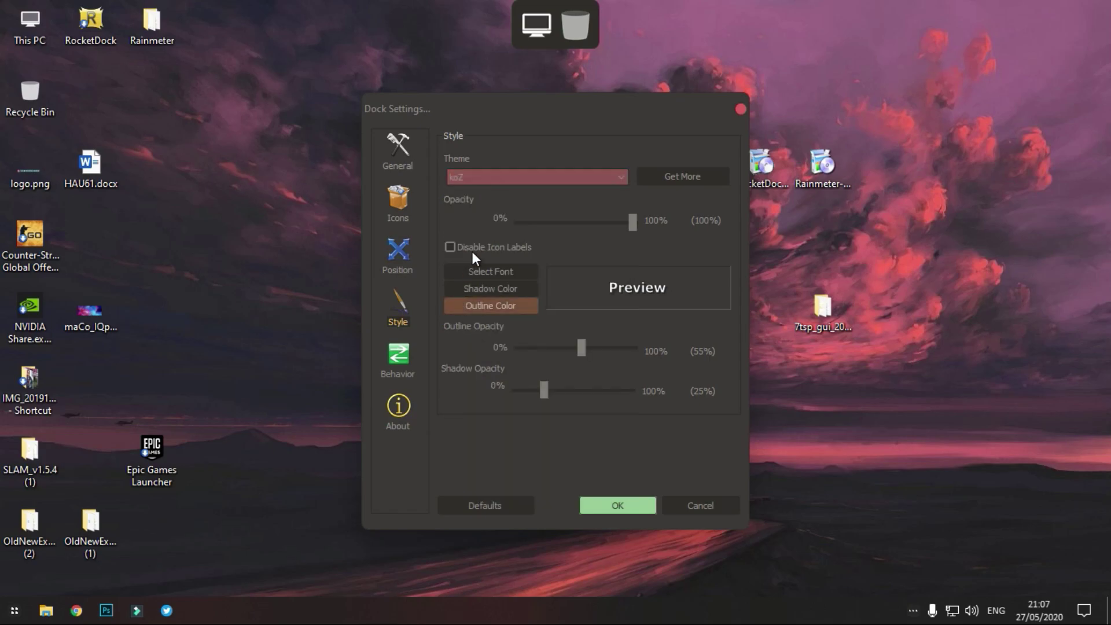
Step: Apply the koZ theme and replace the dock's default This PC and Recycle Bin items with the desktop ones
click(614, 504)
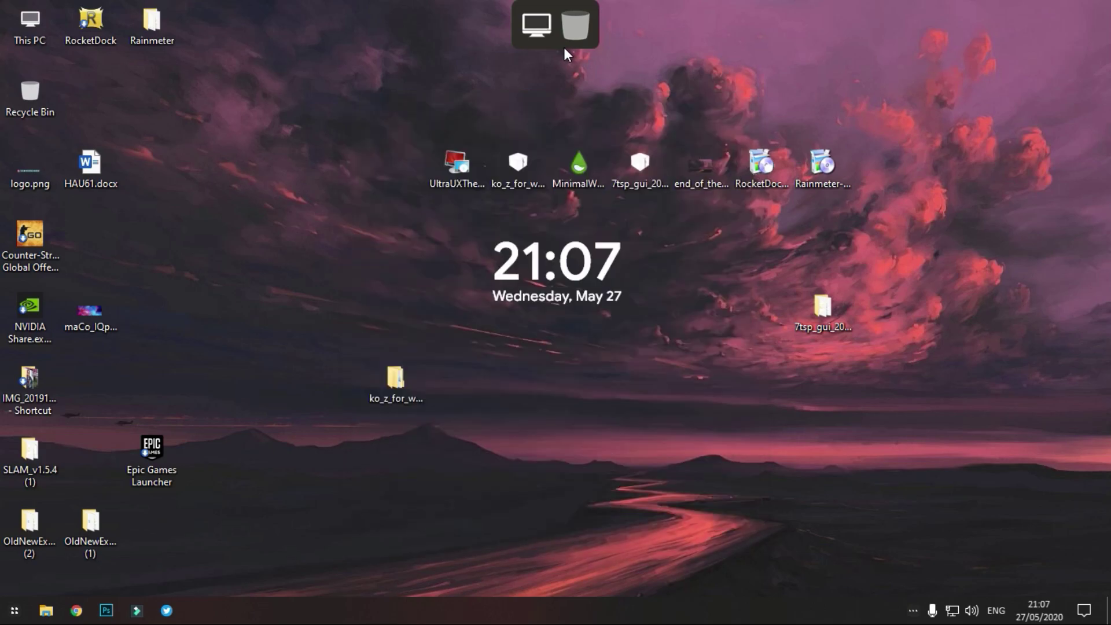
drag(537, 23, 446, 124)
drag(575, 24, 428, 147)
drag(30, 24, 562, 30)
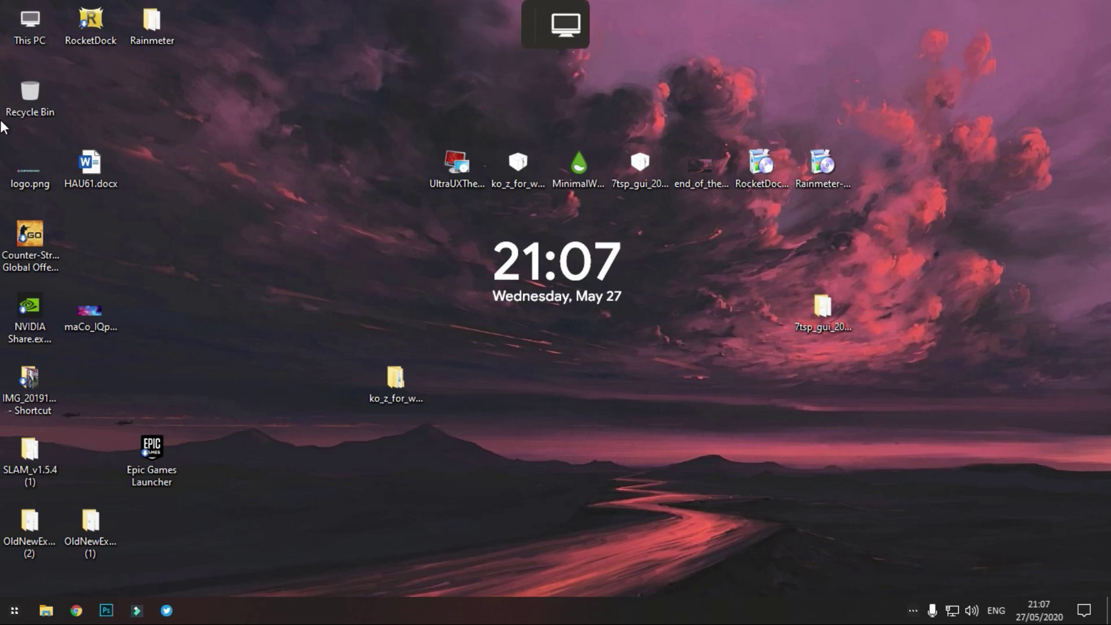
drag(3, 127, 520, 35)
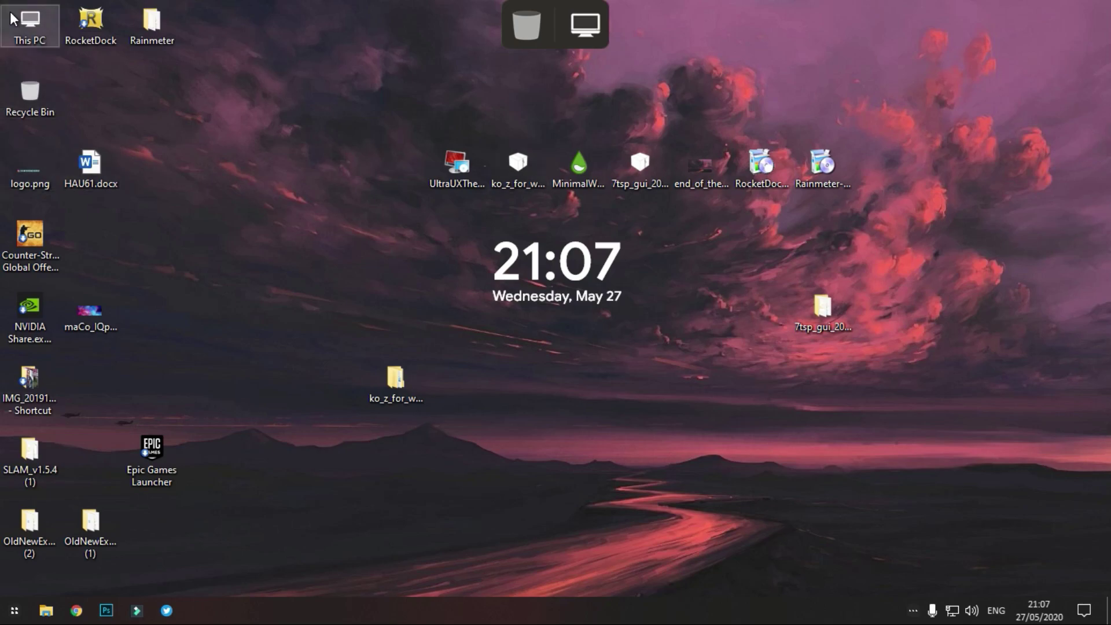
Step: Add the Games (E:) drive plus Desktop, Music, Documents and Pictures folders from This PC to the dock
click(584, 25)
drag(578, 321, 574, 24)
drag(515, 163, 550, 77)
drag(543, 210, 543, 210)
click(499, 159)
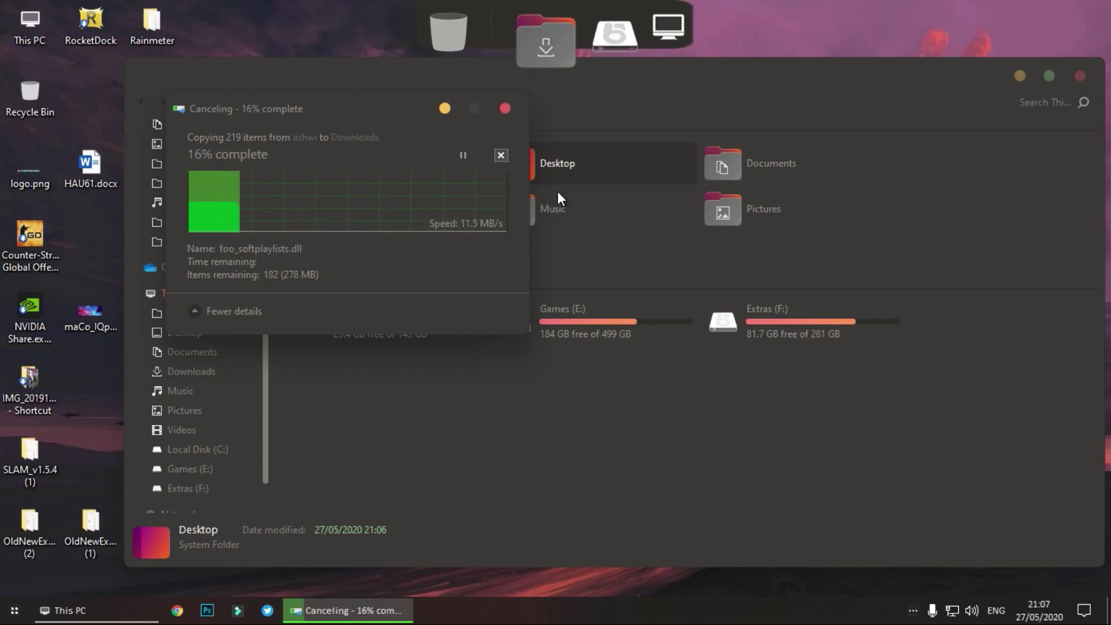
drag(546, 211, 585, 23)
drag(718, 160, 607, 23)
drag(752, 207, 585, 23)
click(1079, 76)
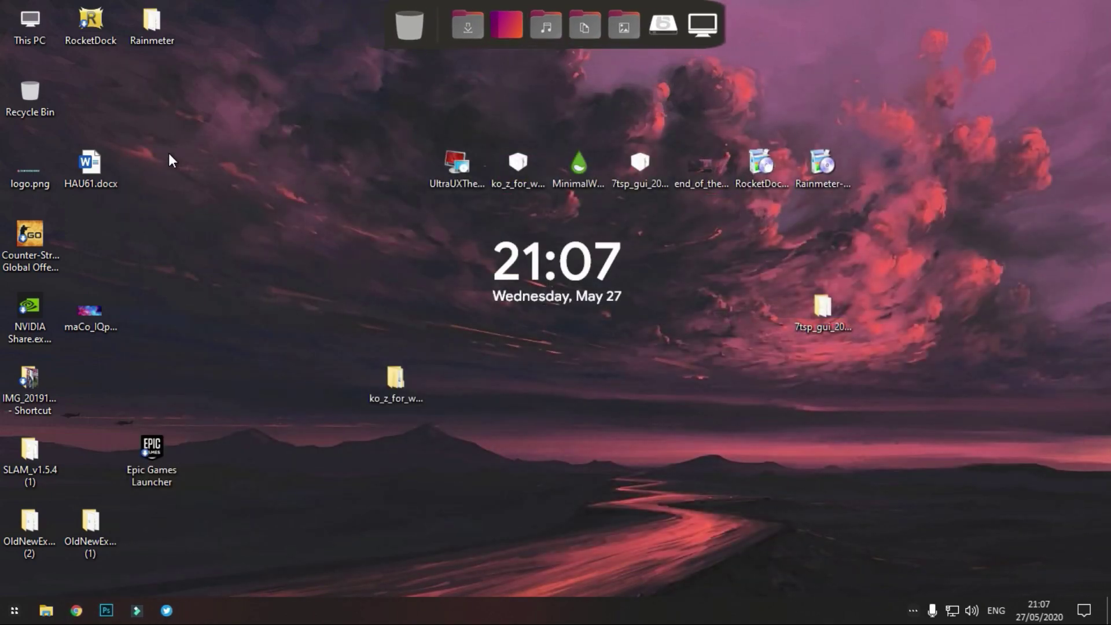
Step: Turn off Show desktop icons from the desktop's View menu
right_click(180, 166)
mouse_move(219, 195)
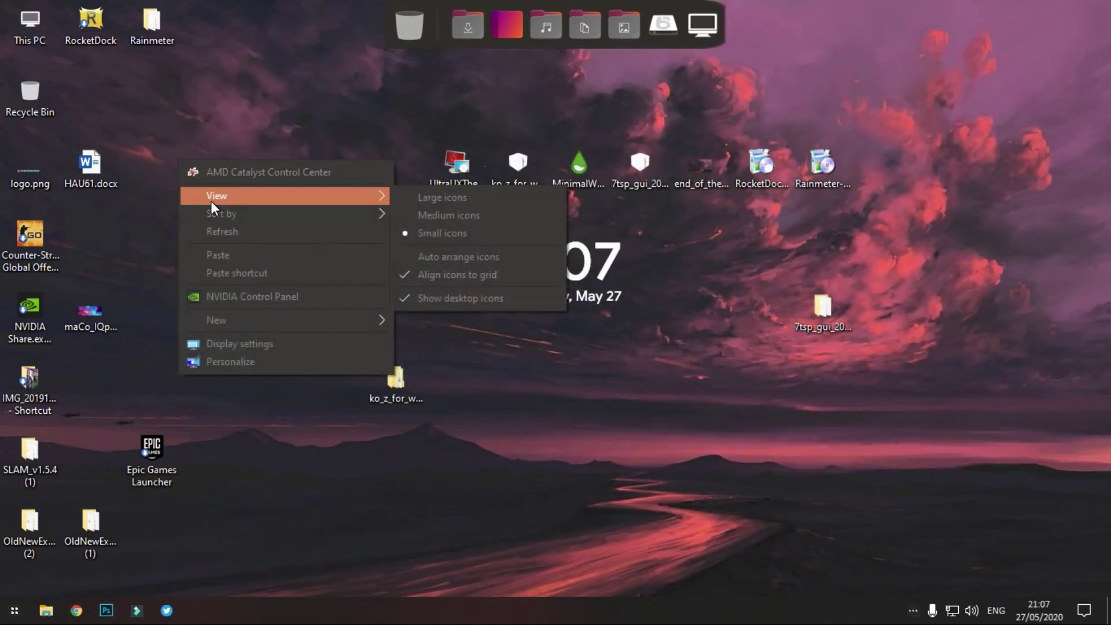
click(441, 298)
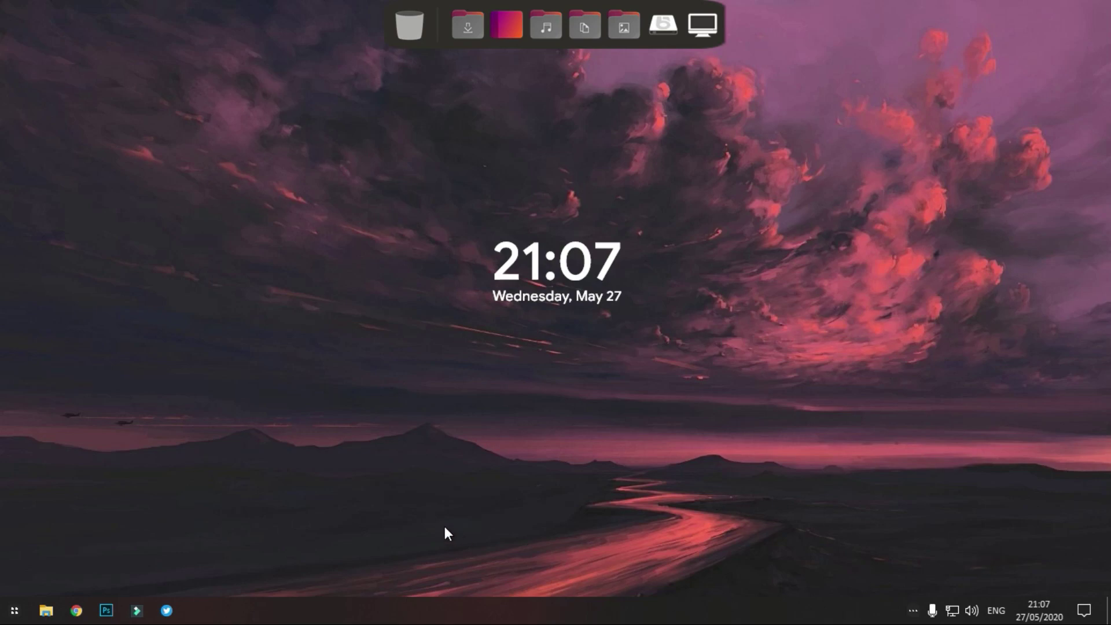
Step: Turn on Automatically hide the taskbar in desktop mode in Taskbar settings
right_click(469, 613)
click(494, 539)
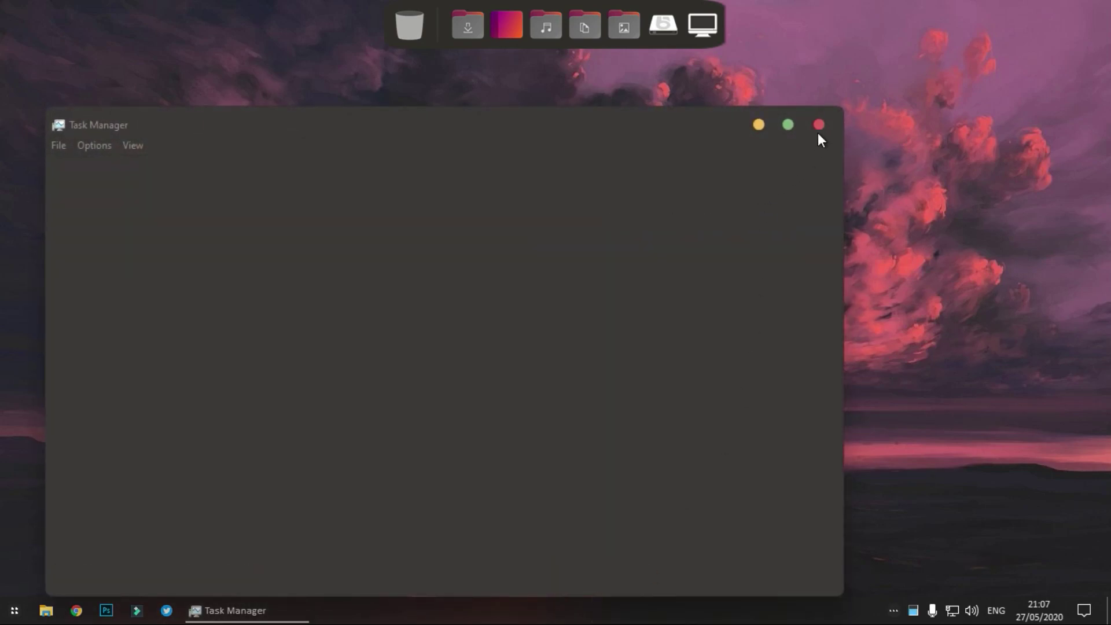
click(818, 131)
right_click(571, 612)
click(571, 603)
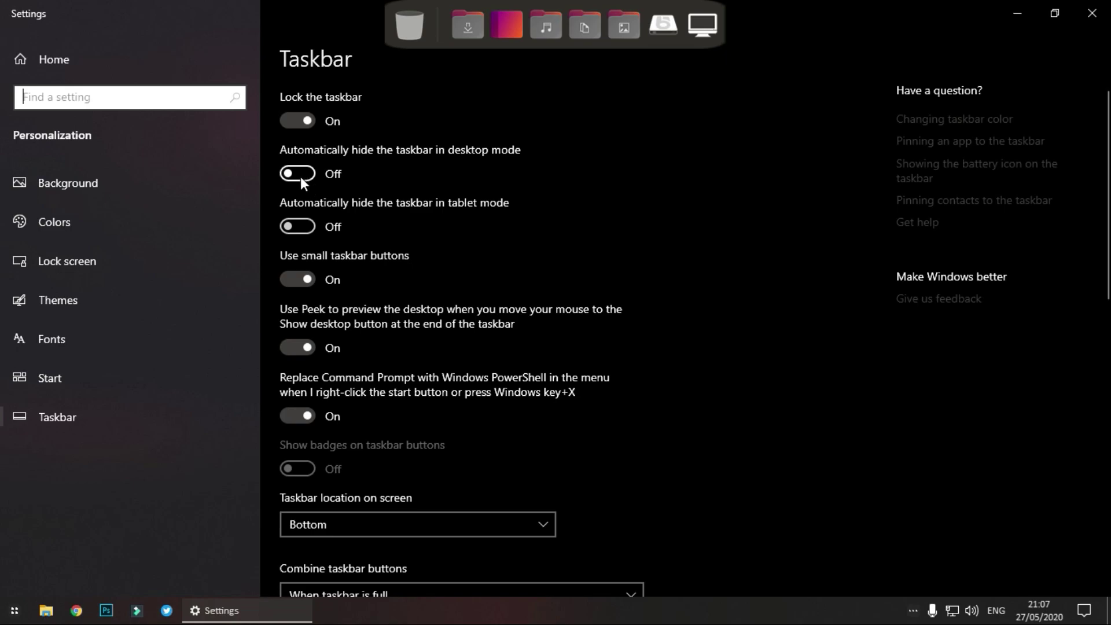
click(298, 173)
click(1092, 13)
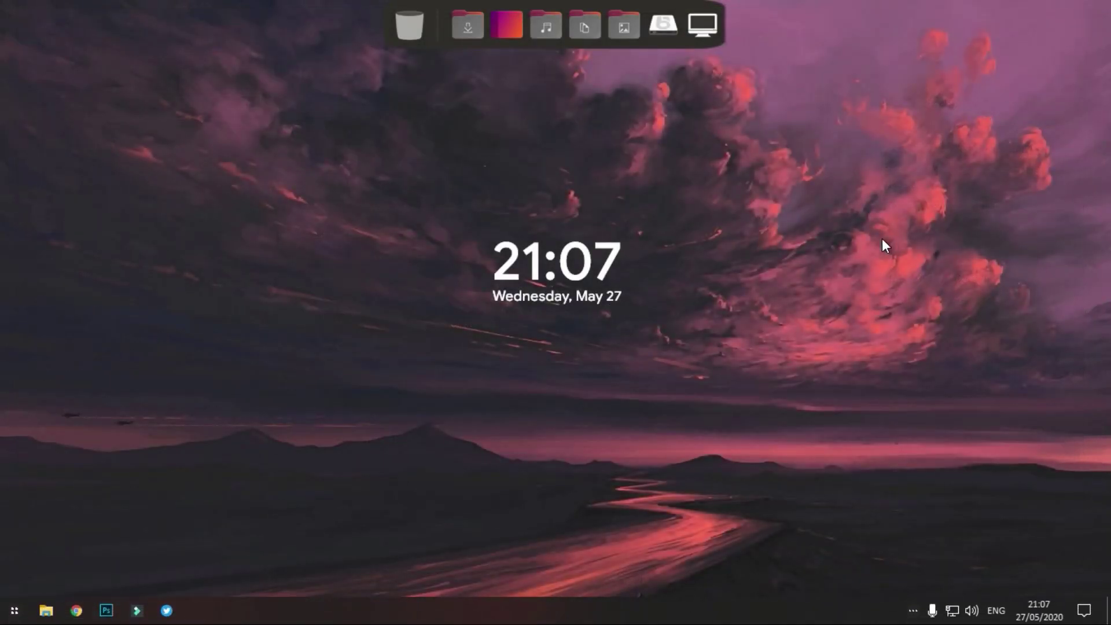